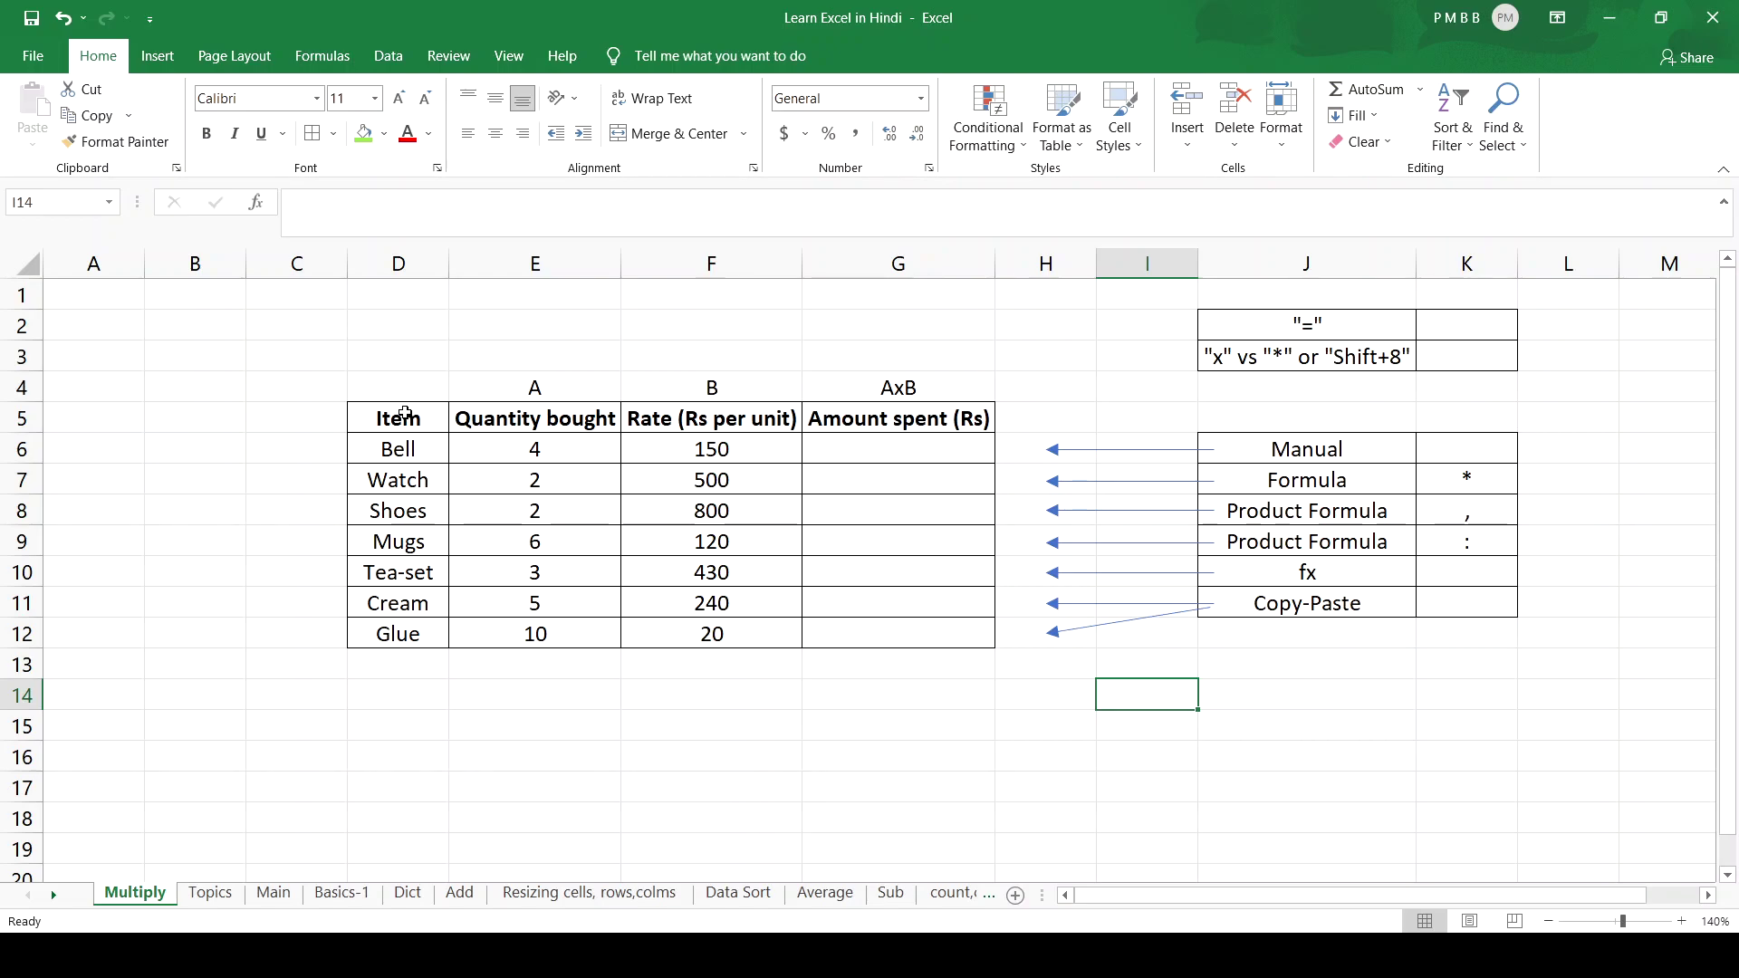
Step: Point out the item names, Quantity bought, Rate and Amount spent columns of the shopping table
left_click_drag(405, 414, 405, 633)
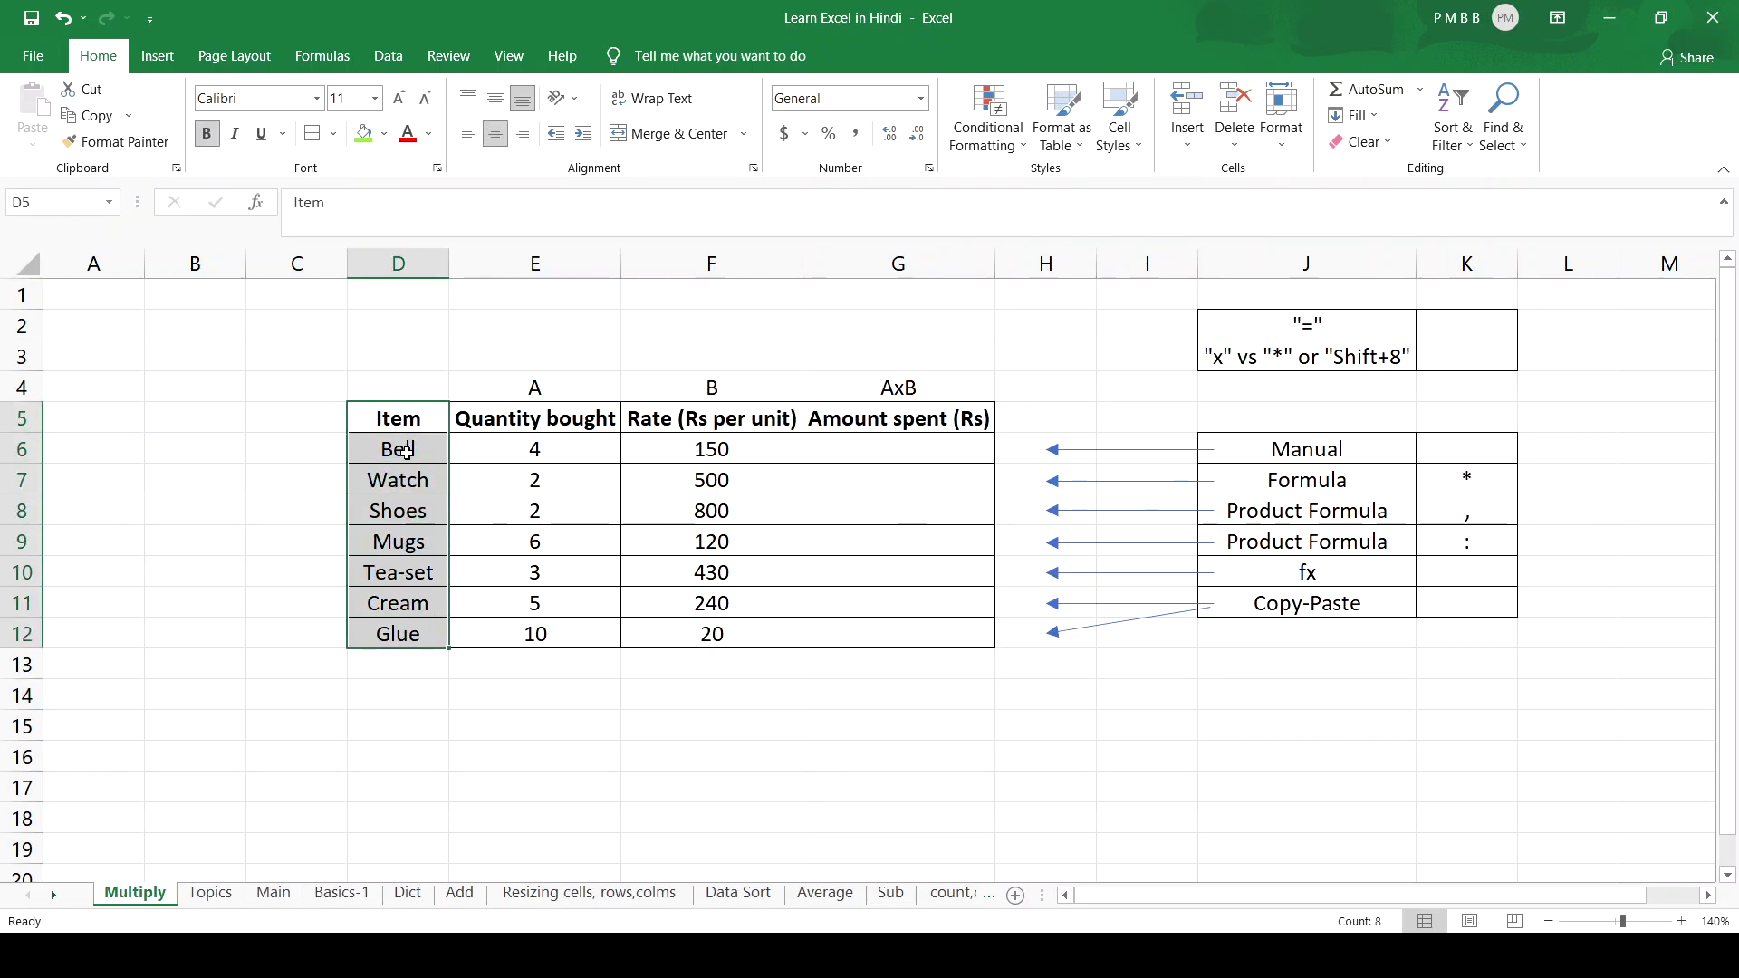
left_click(560, 420)
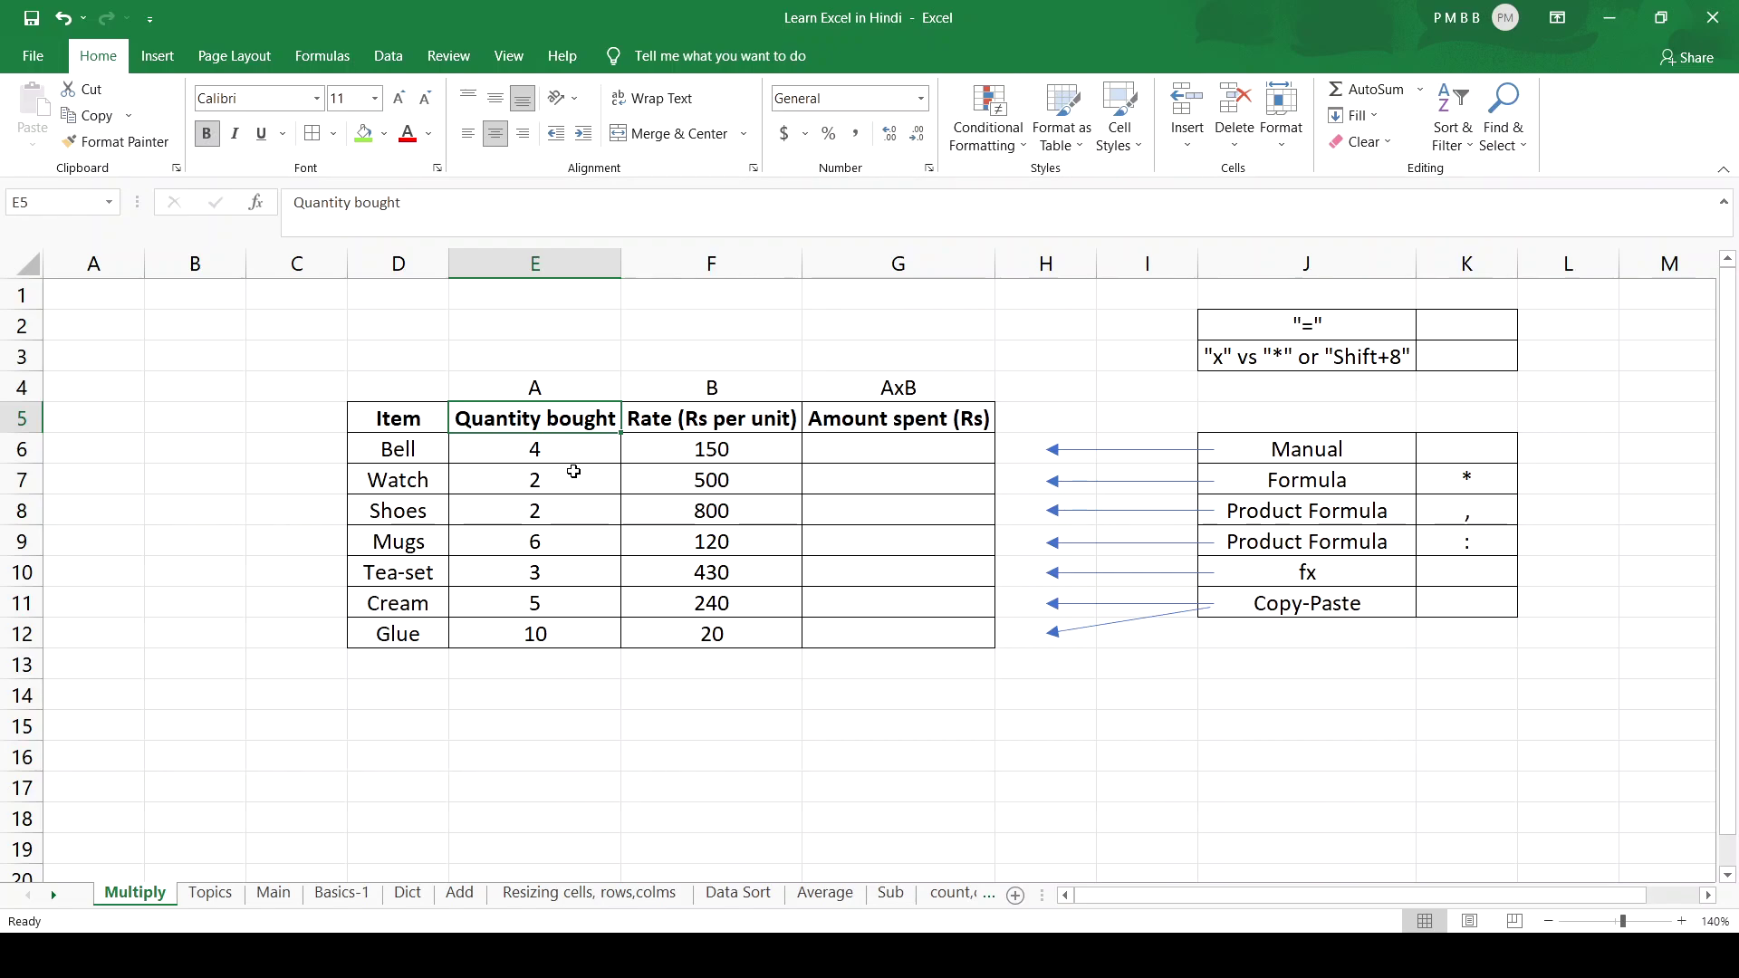
left_click(730, 416)
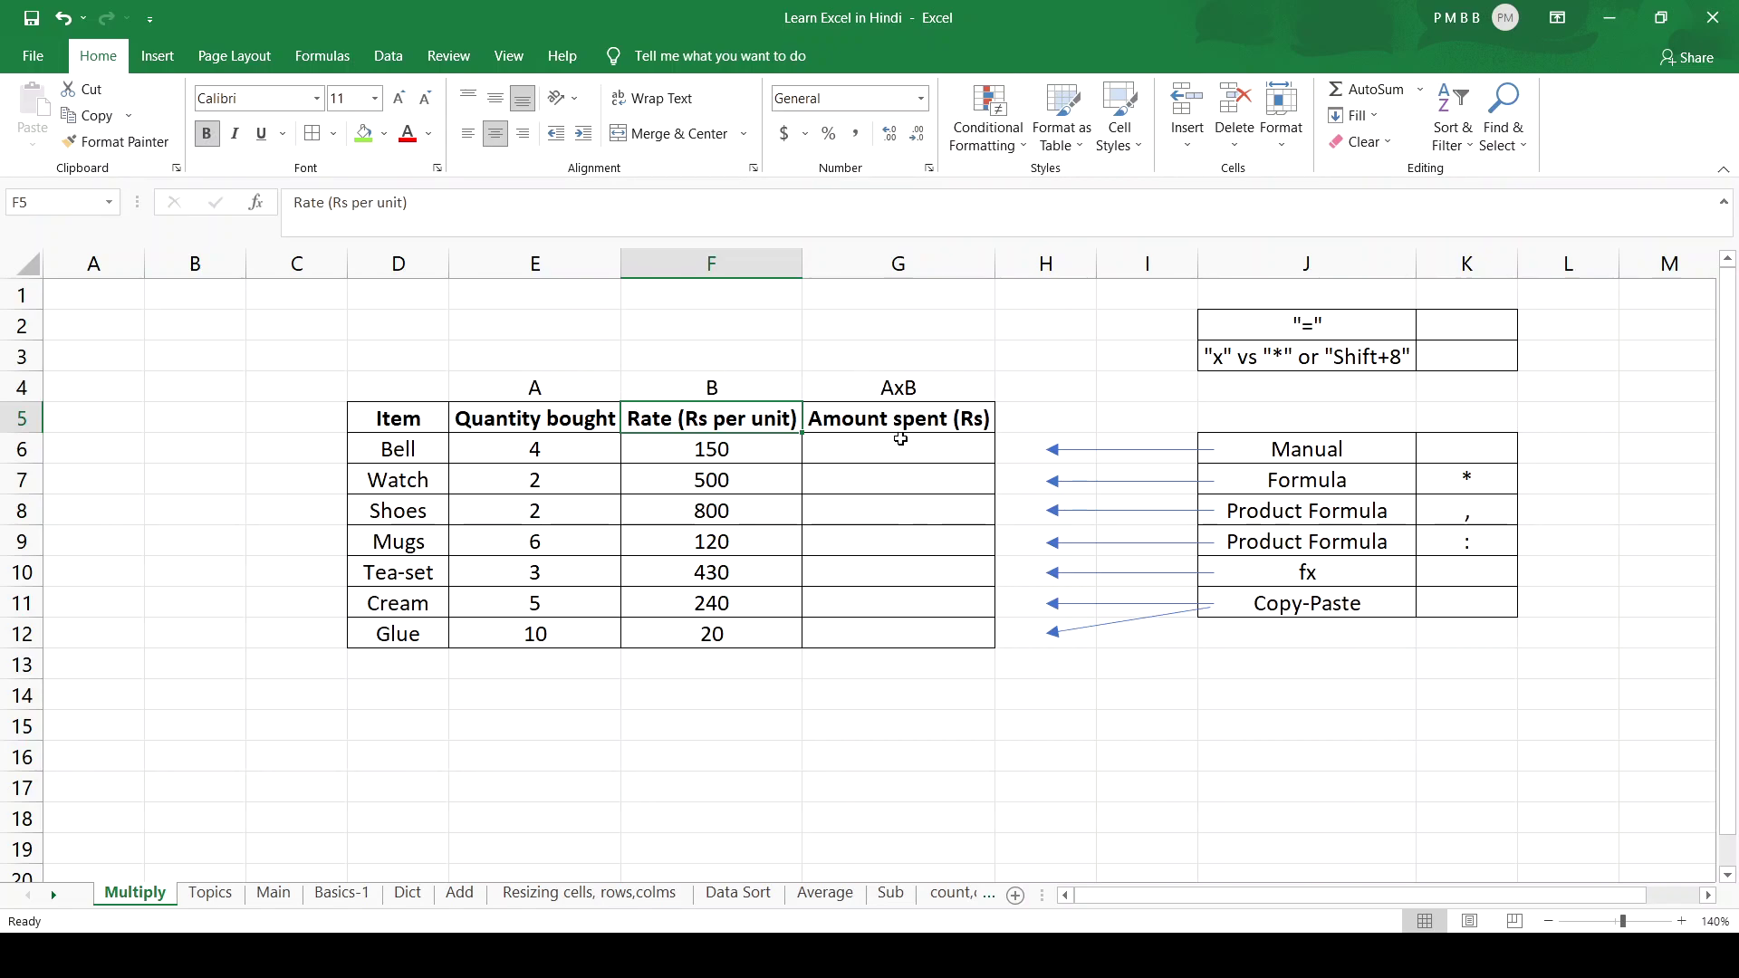
left_click(900, 444)
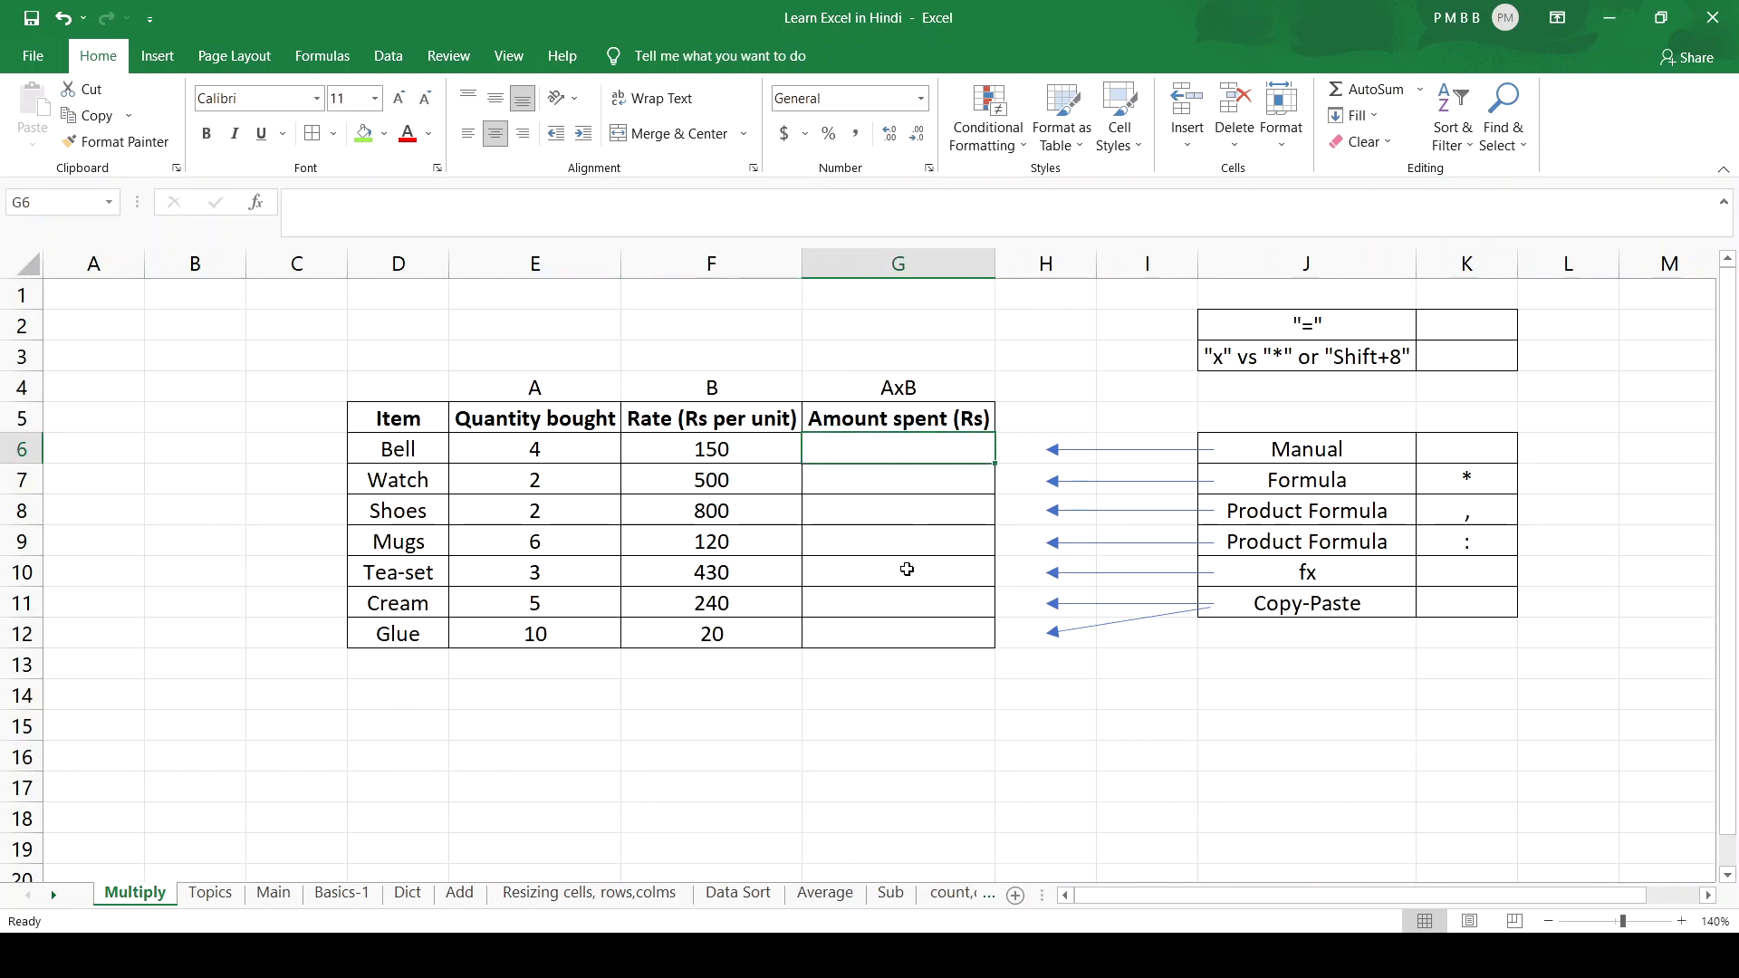
left_click(906, 633)
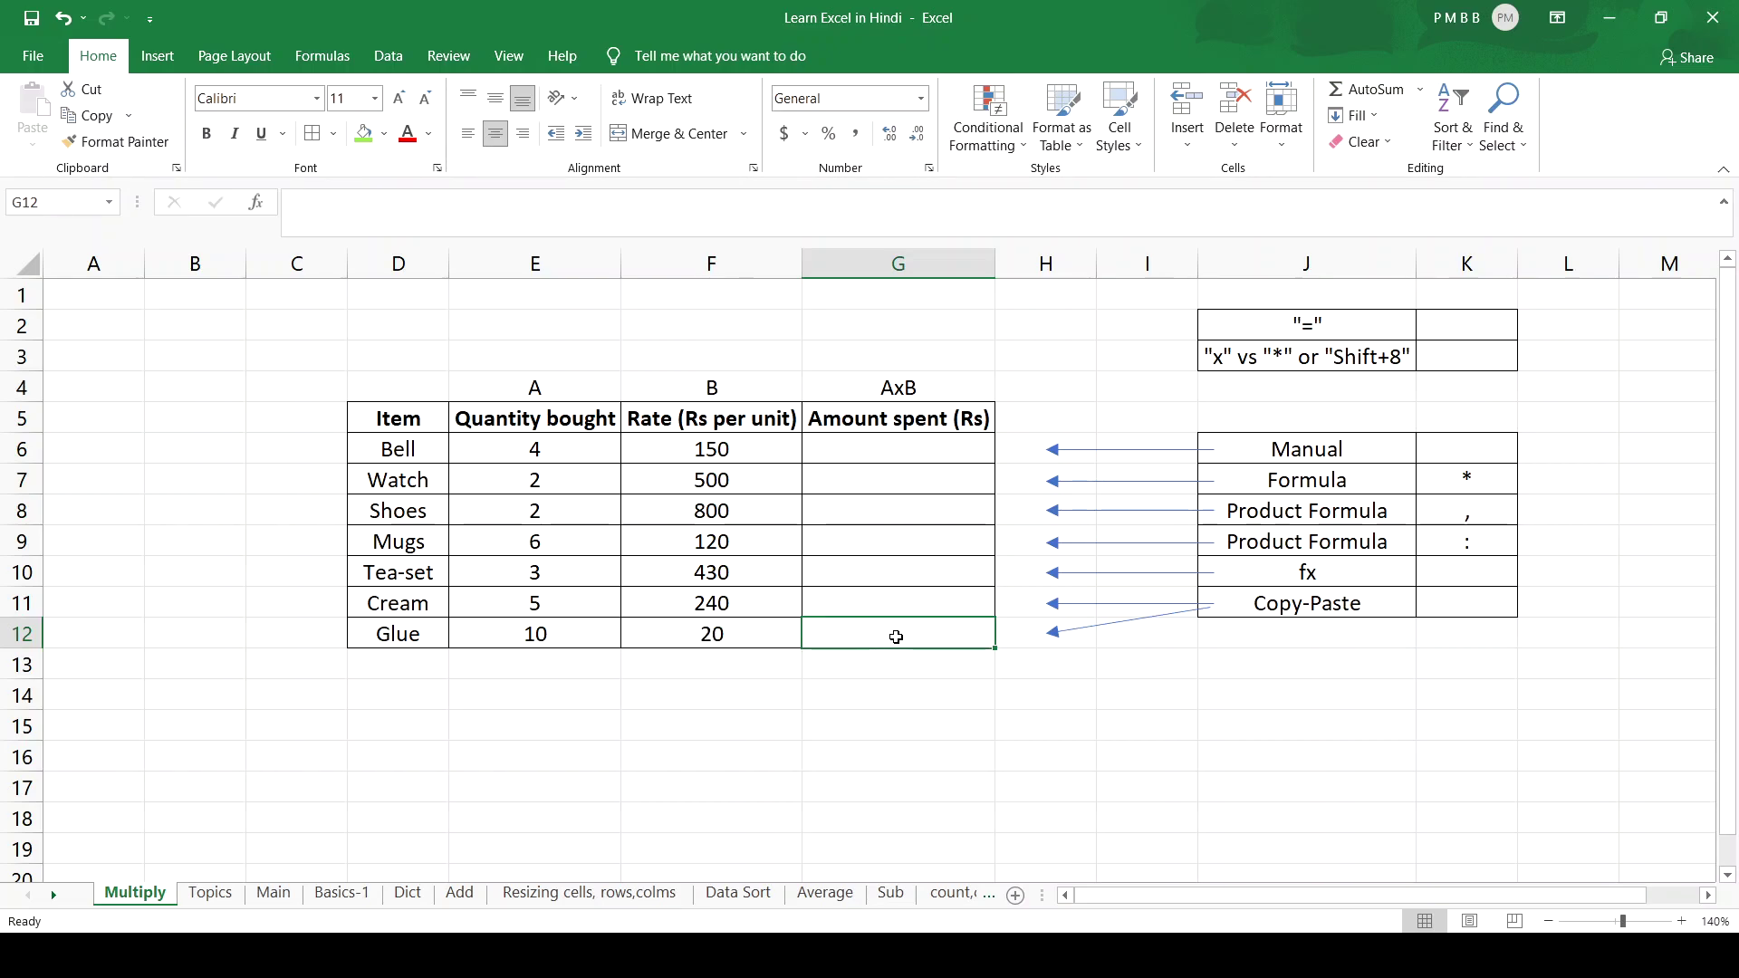
left_click_drag(870, 446, 871, 633)
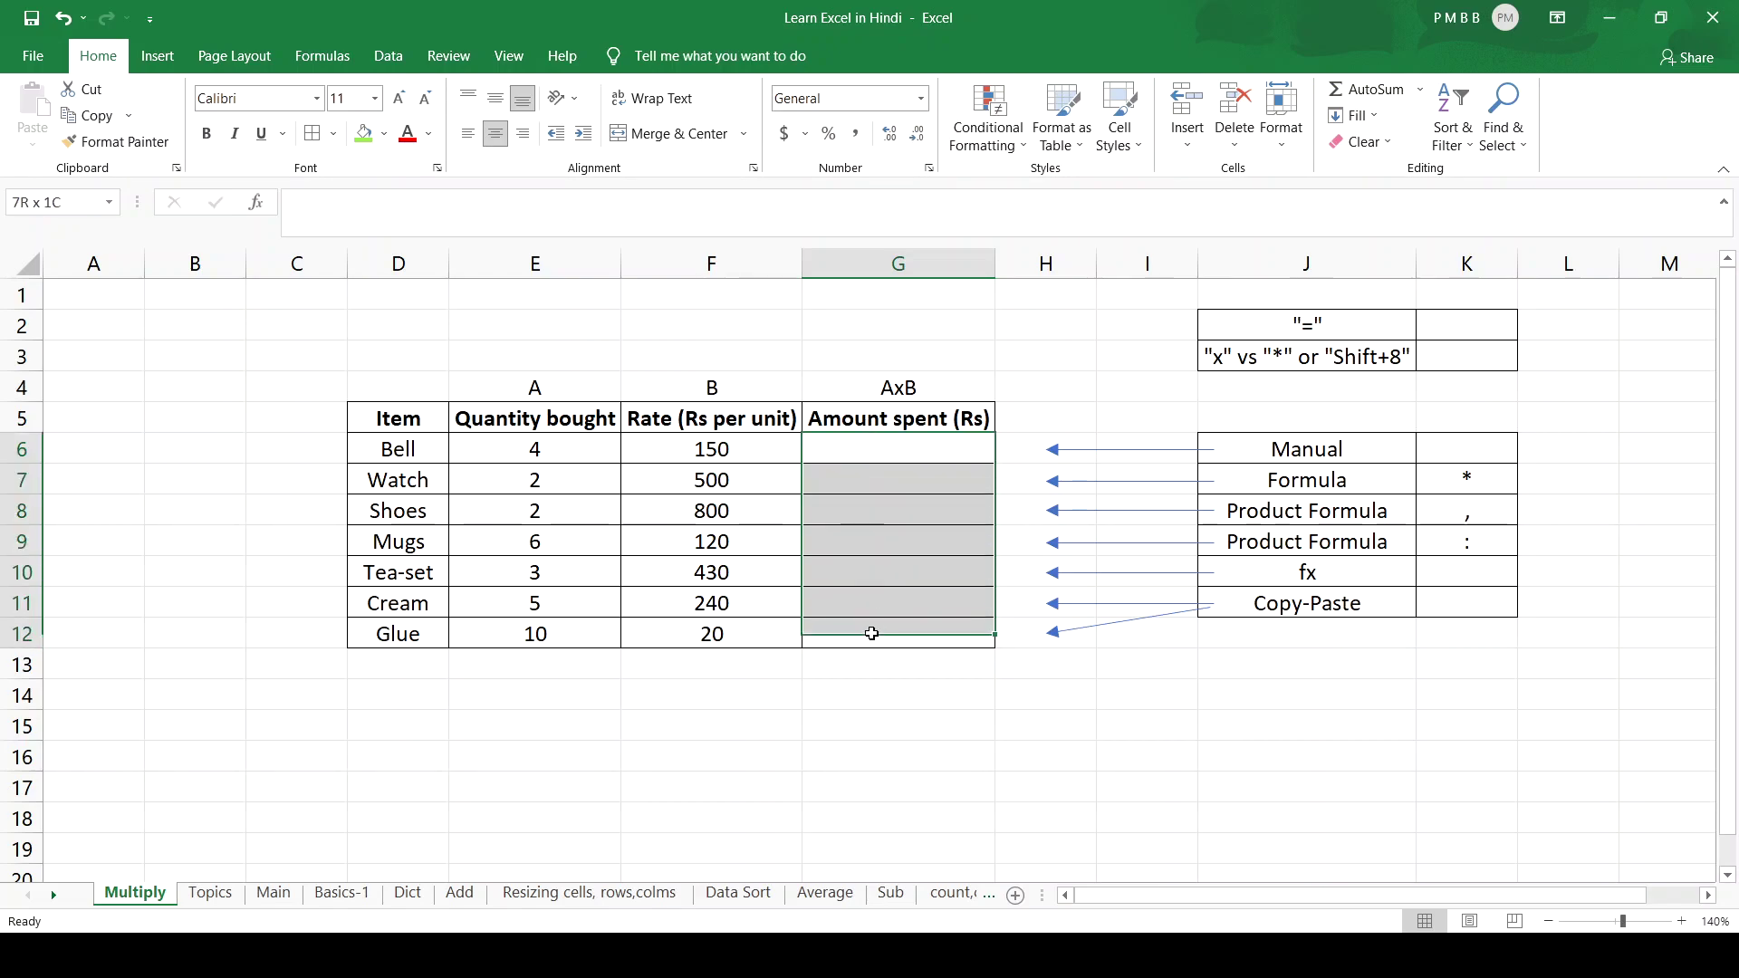
left_click(847, 449)
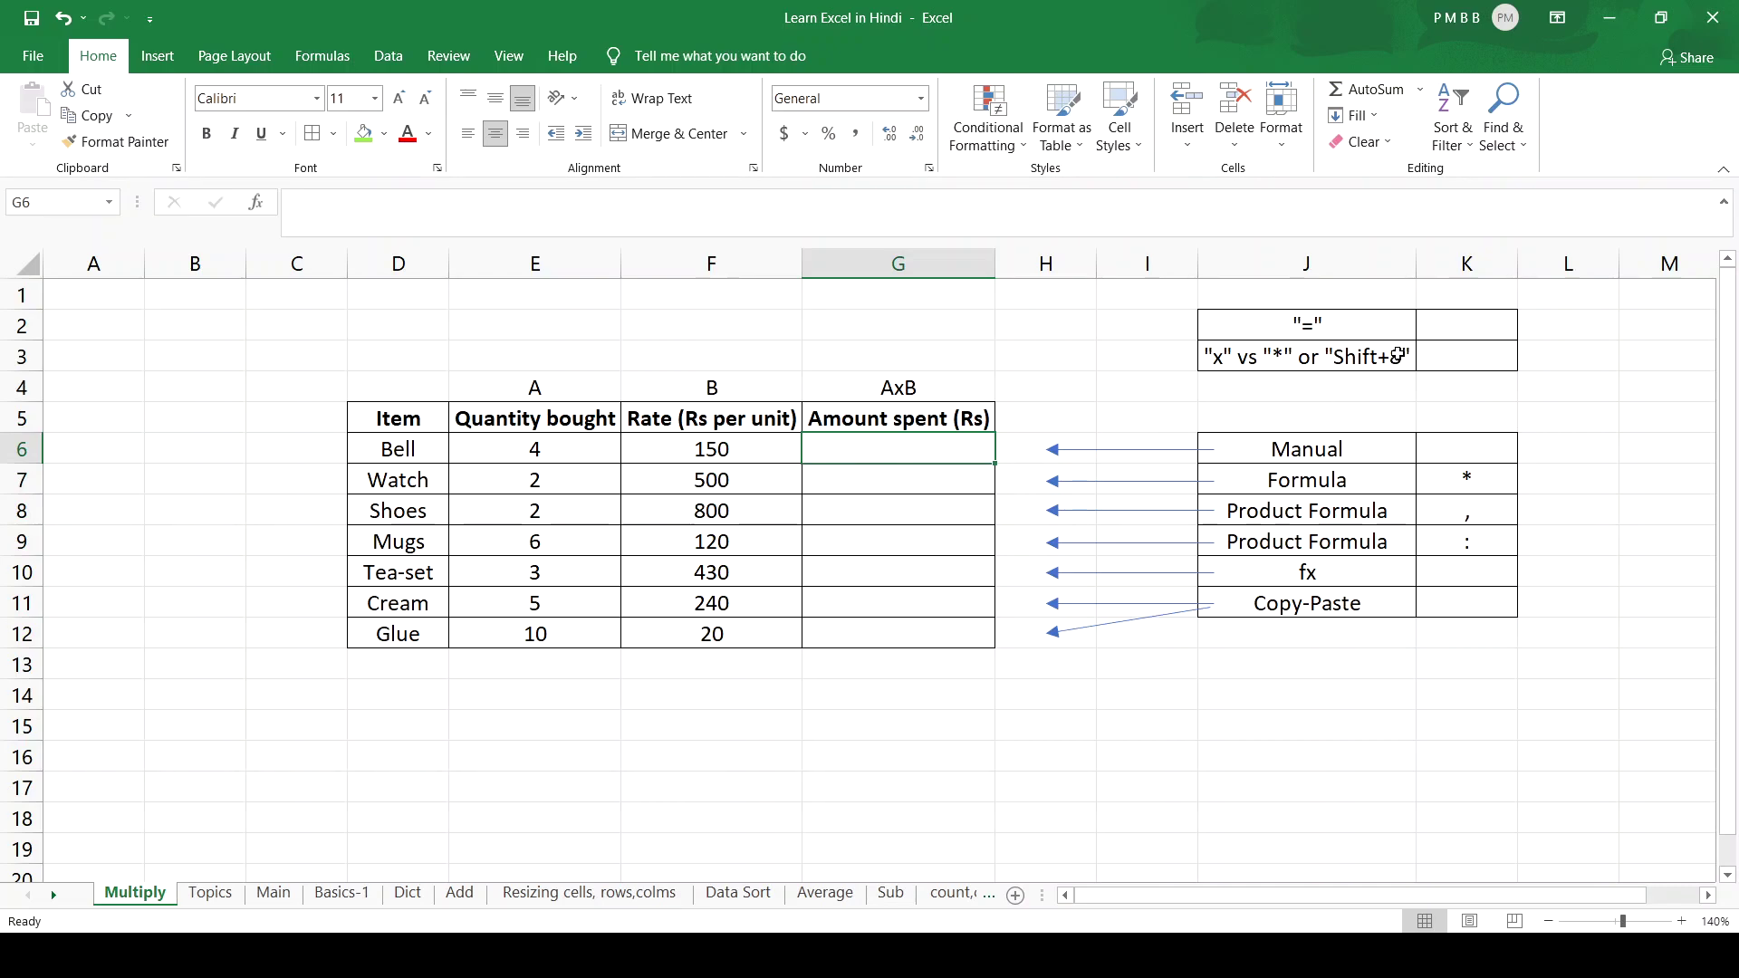
Step: Show the equals-sign note in J2, then begin a formula with = in G6
left_click(1443, 323)
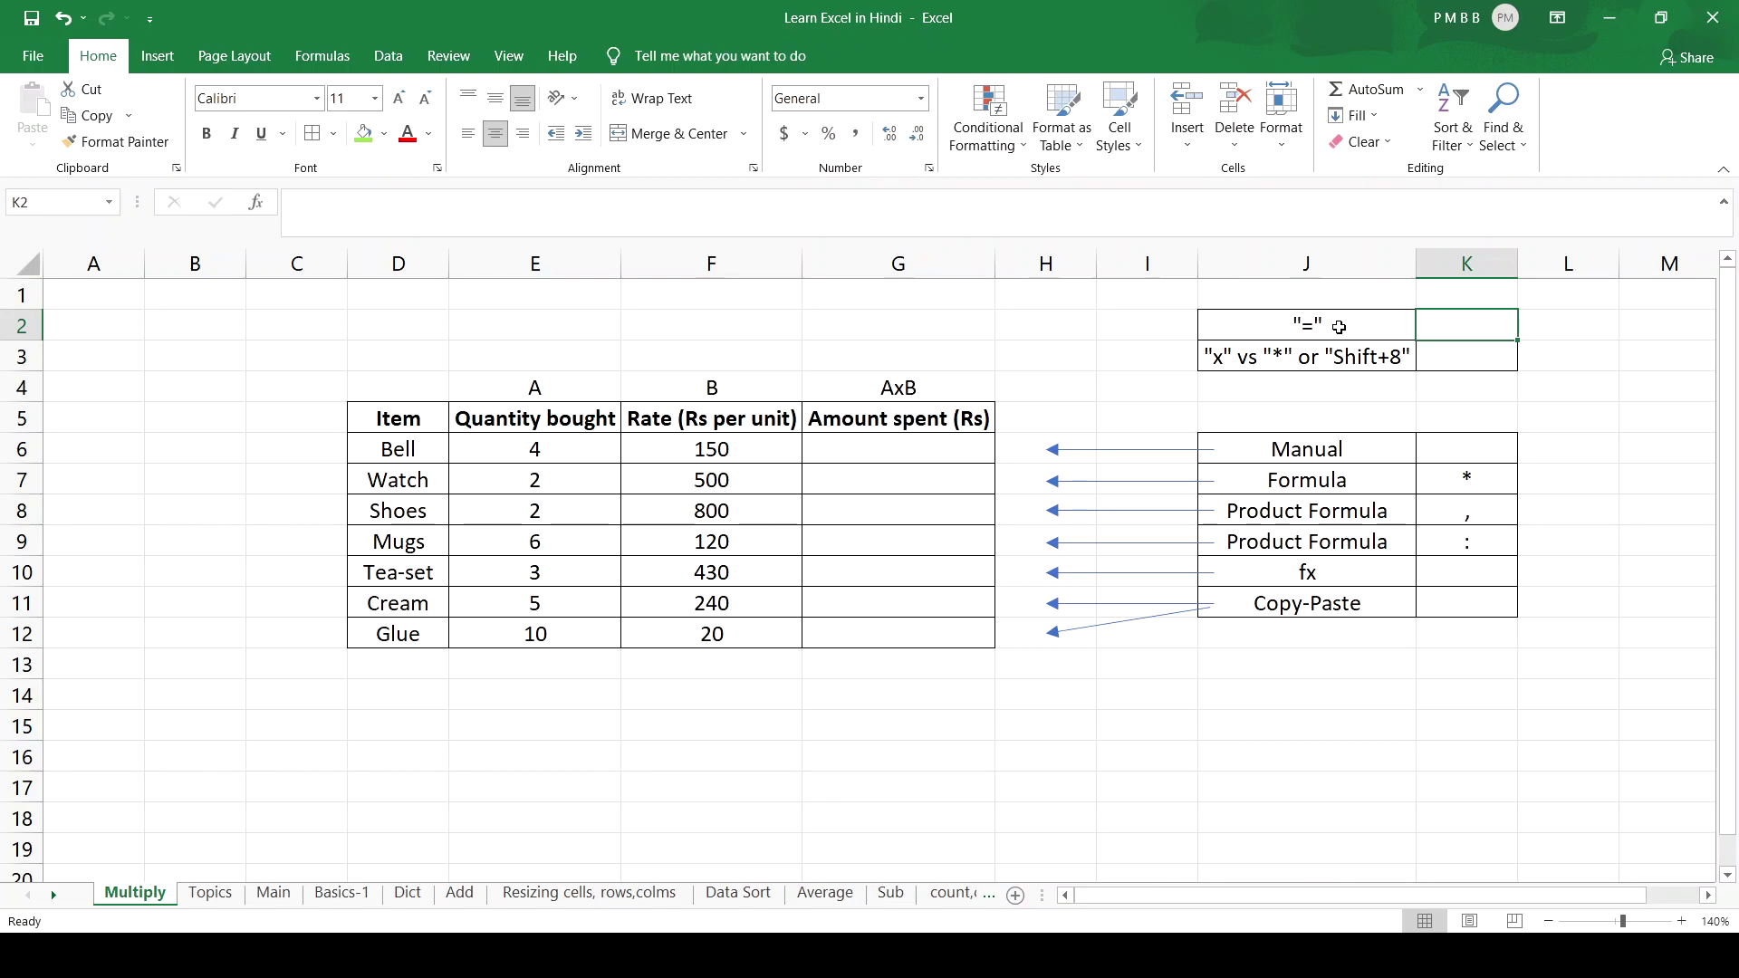
left_click(1338, 328)
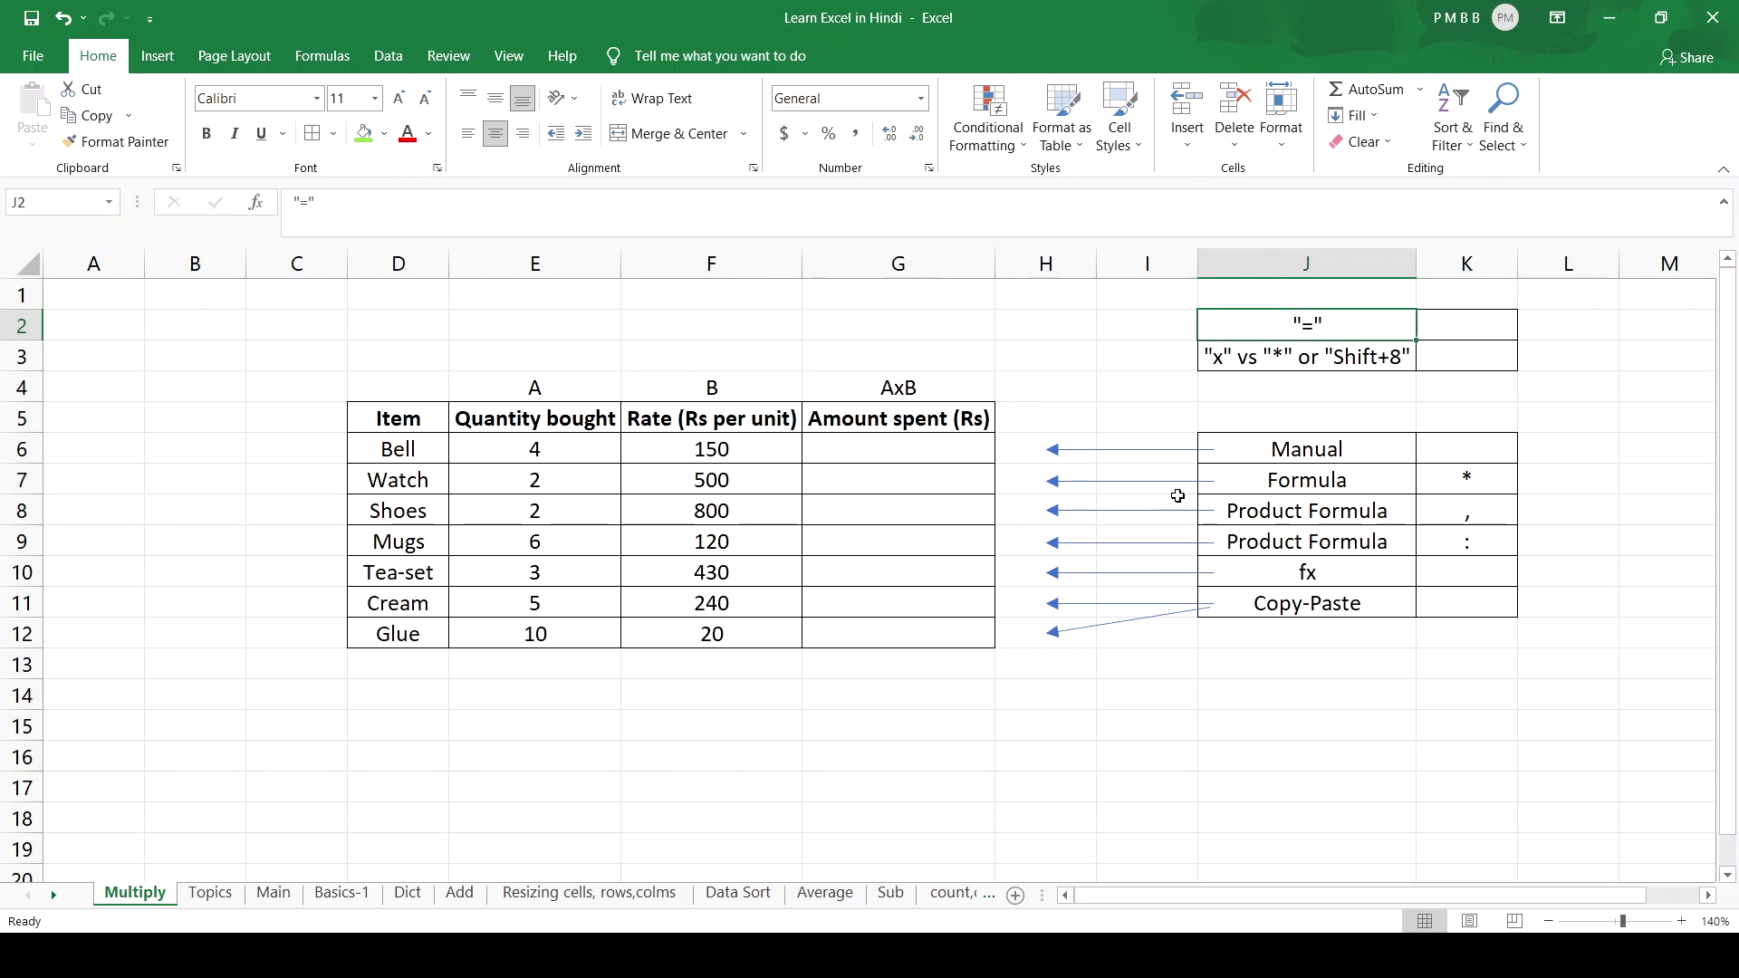
left_click(847, 446)
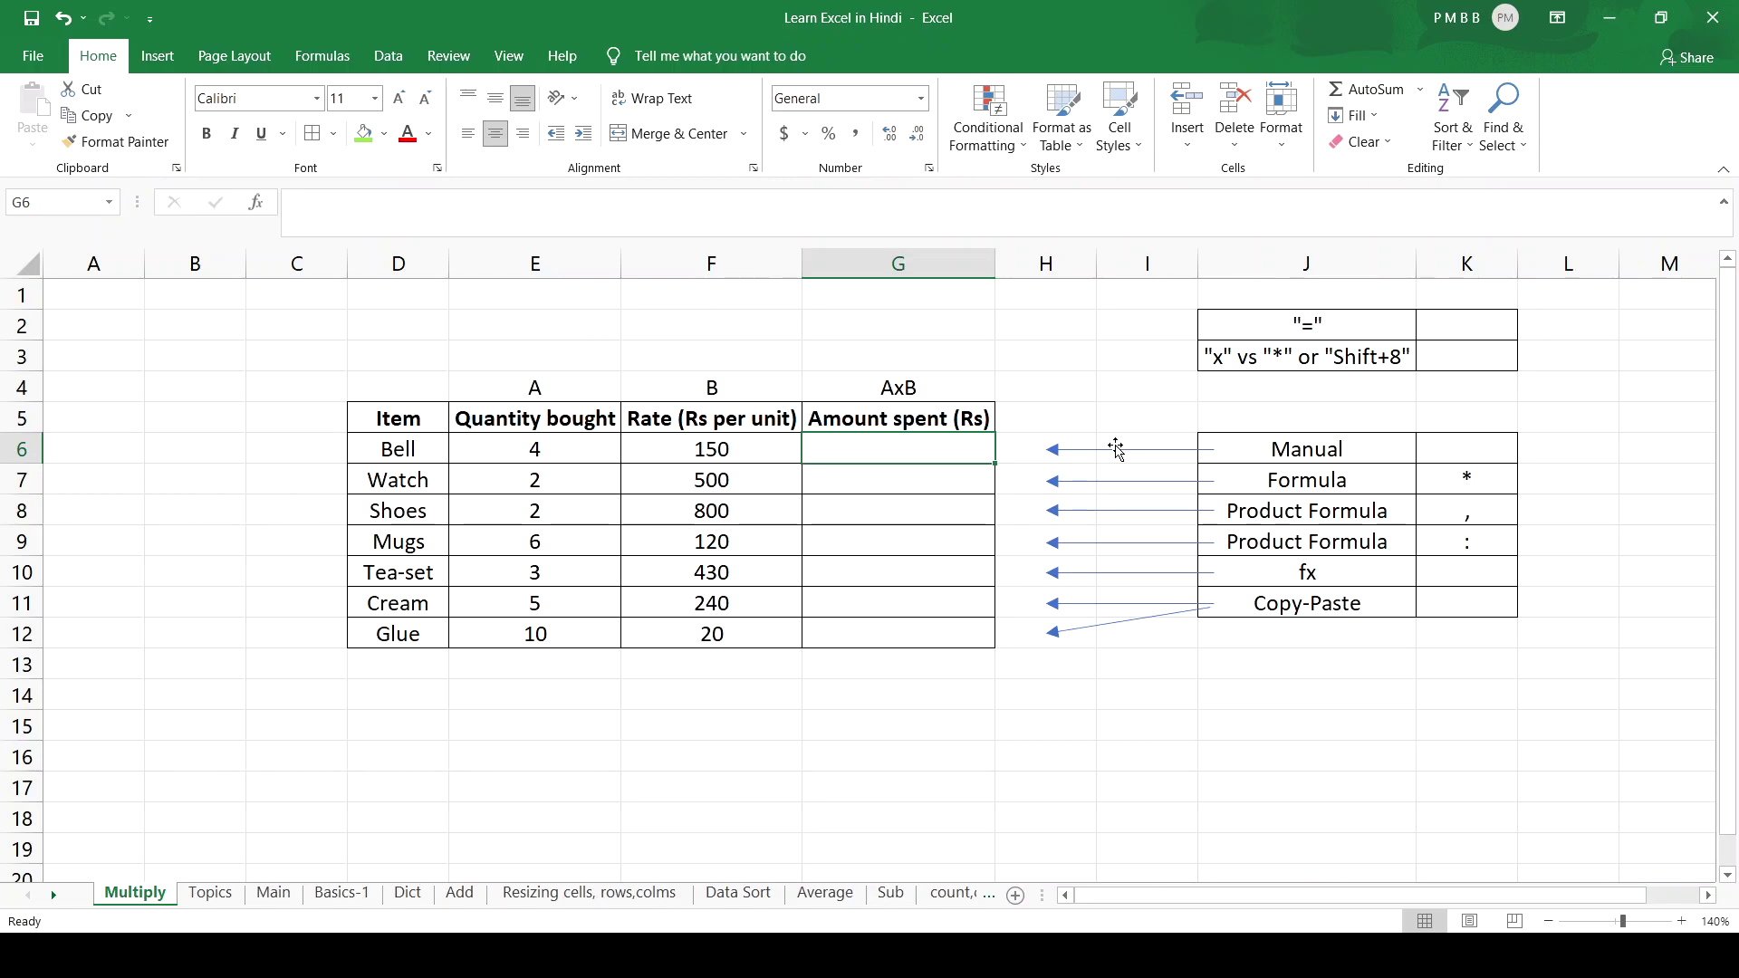
type("=")
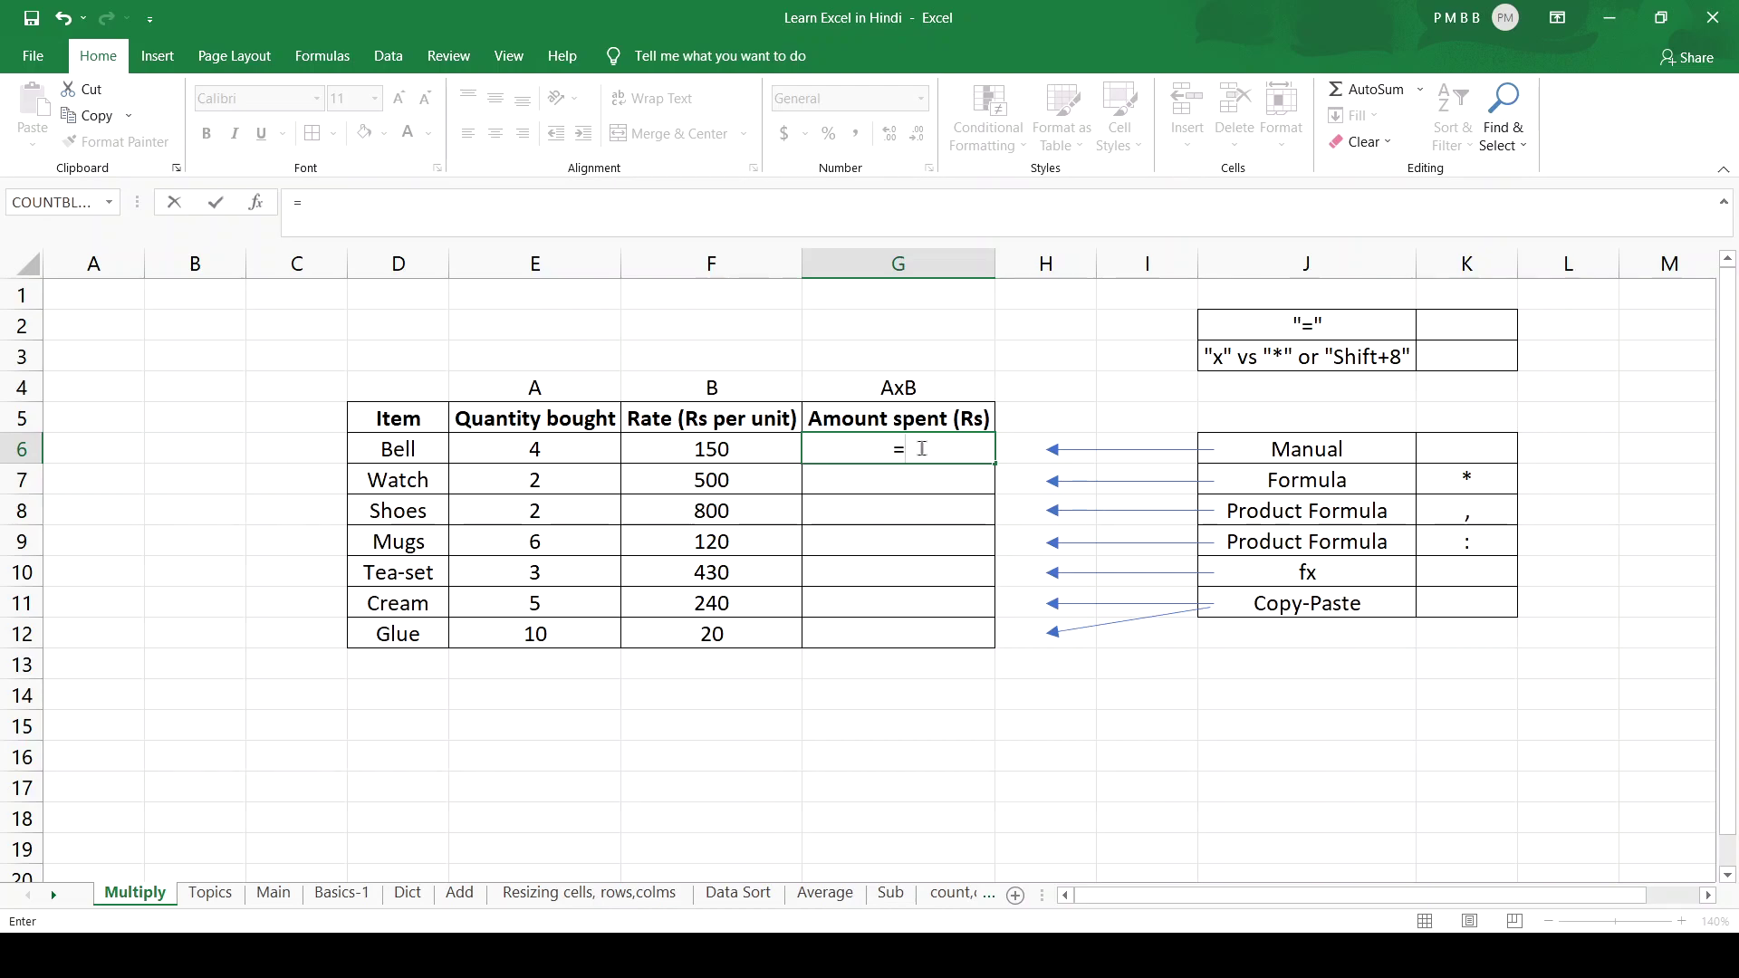
Step: Complete G6 as =4*150 so the Bell's amount spent shows 600
type("4")
type("*")
type("15")
type("0")
key("Return")
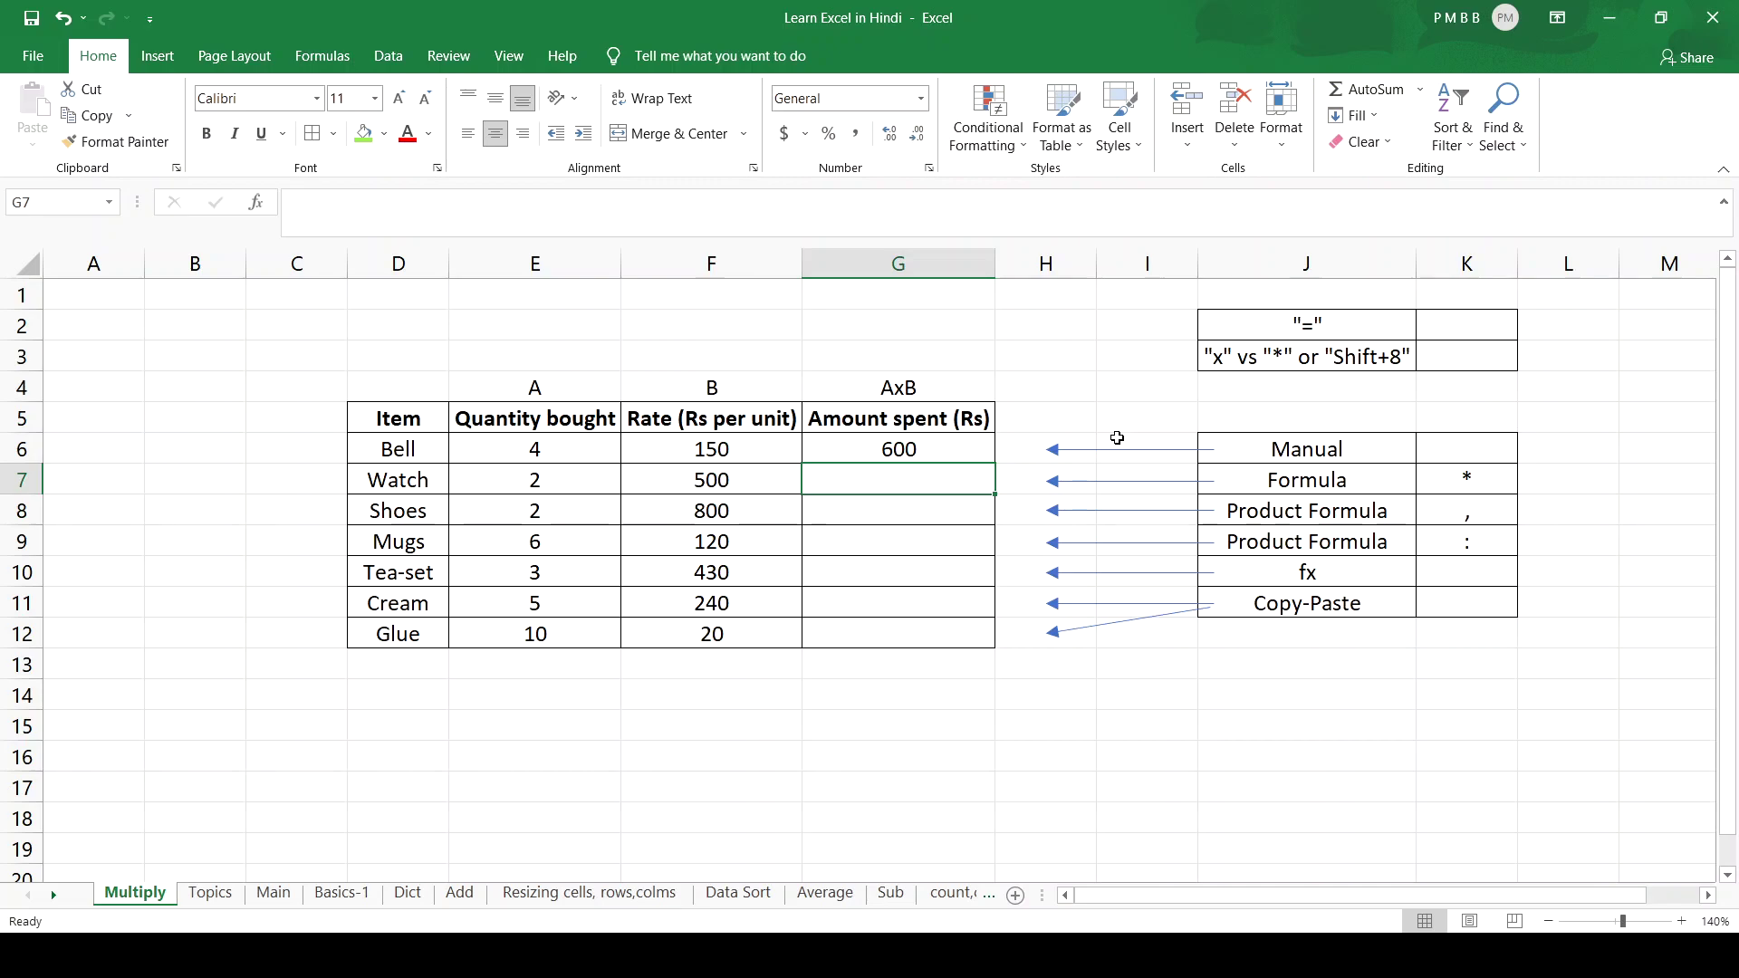
left_click(924, 453)
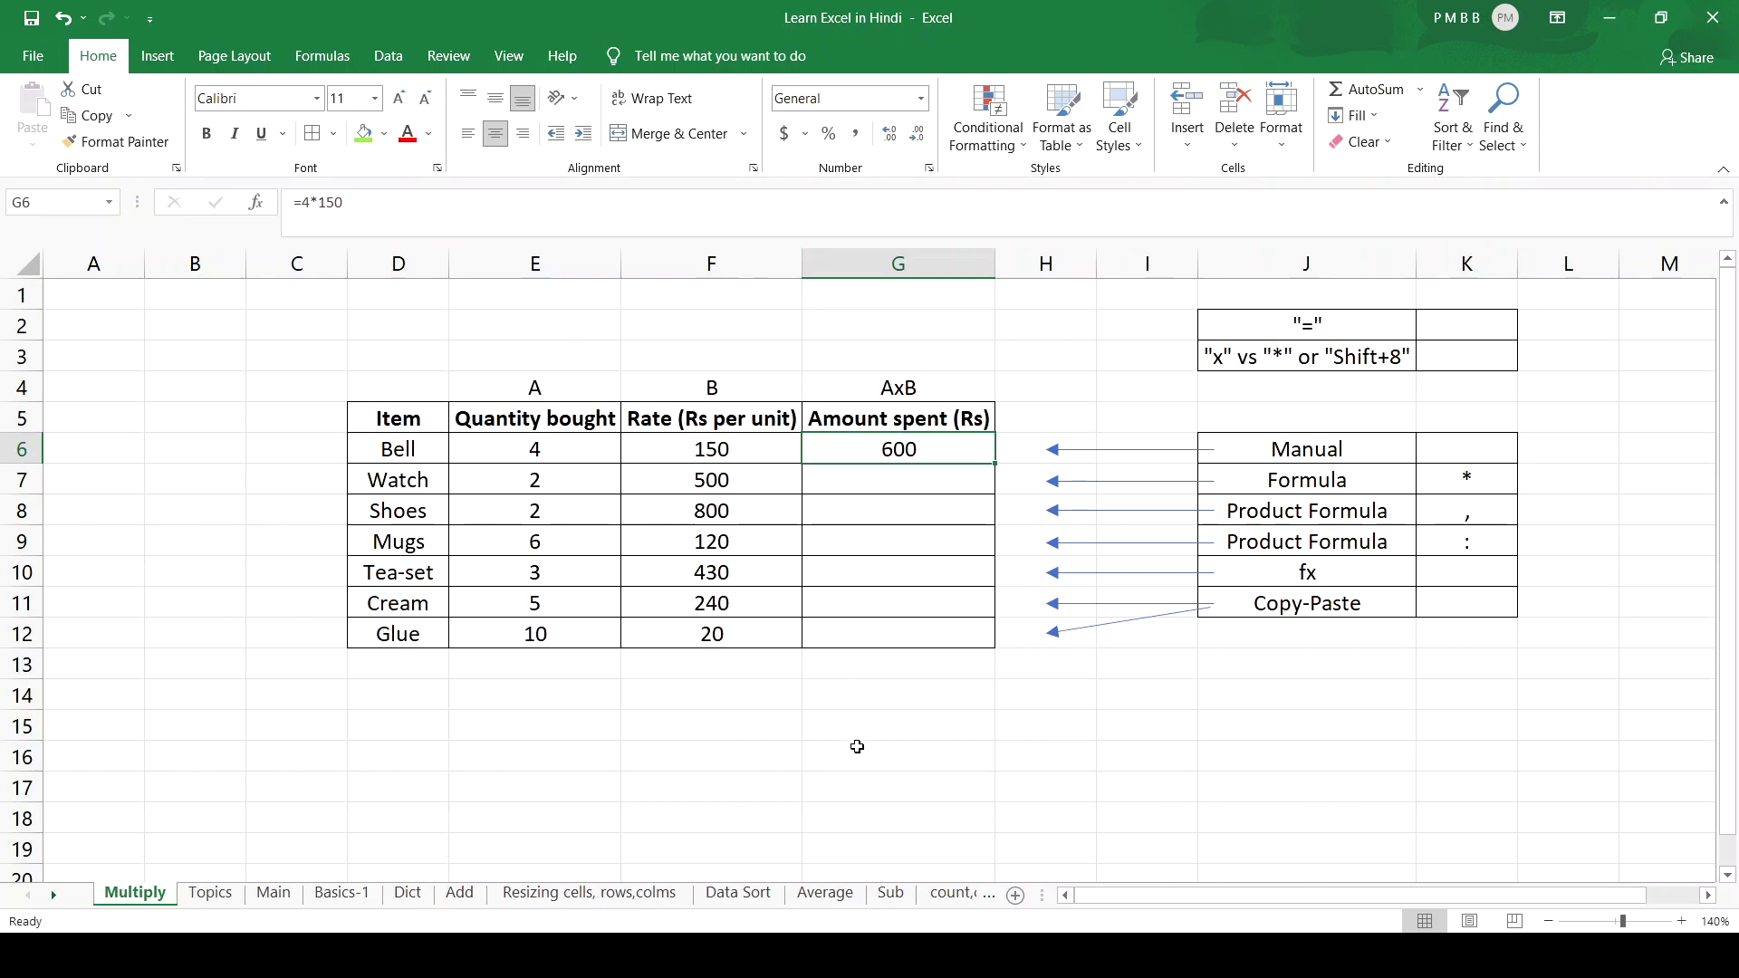
Step: Change the Bell's rate in F6 to 100 and confirm G6 still shows 600
left_click(715, 450)
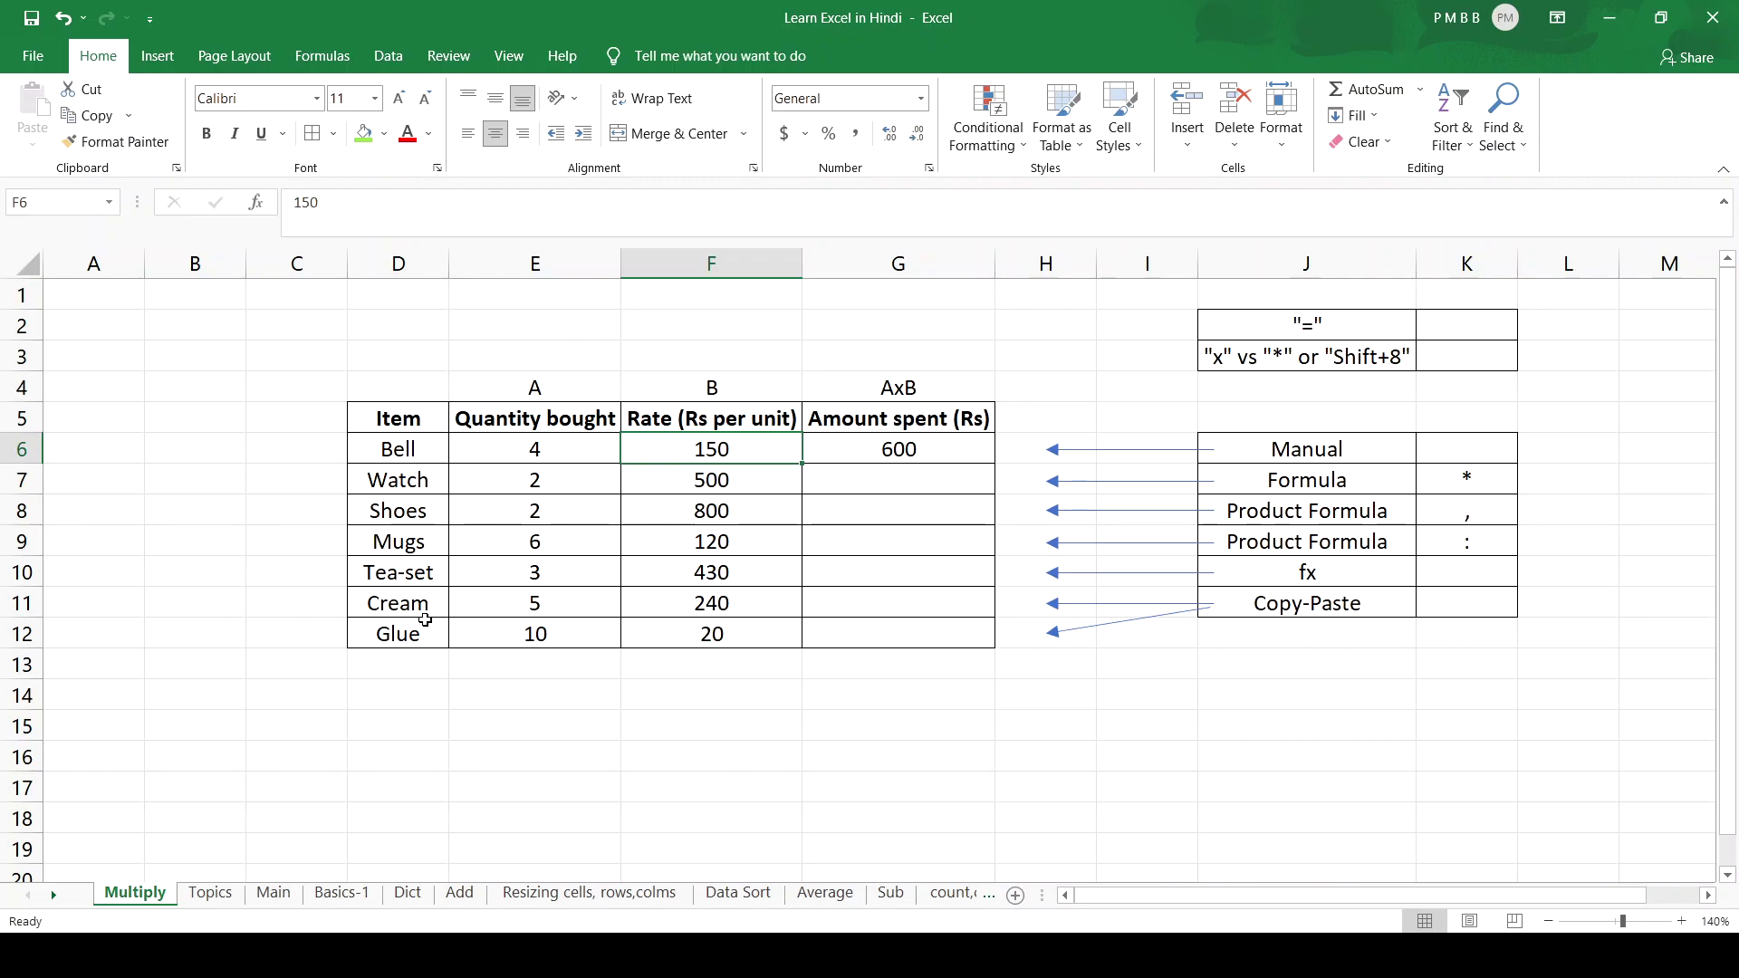
key("End")
type("100")
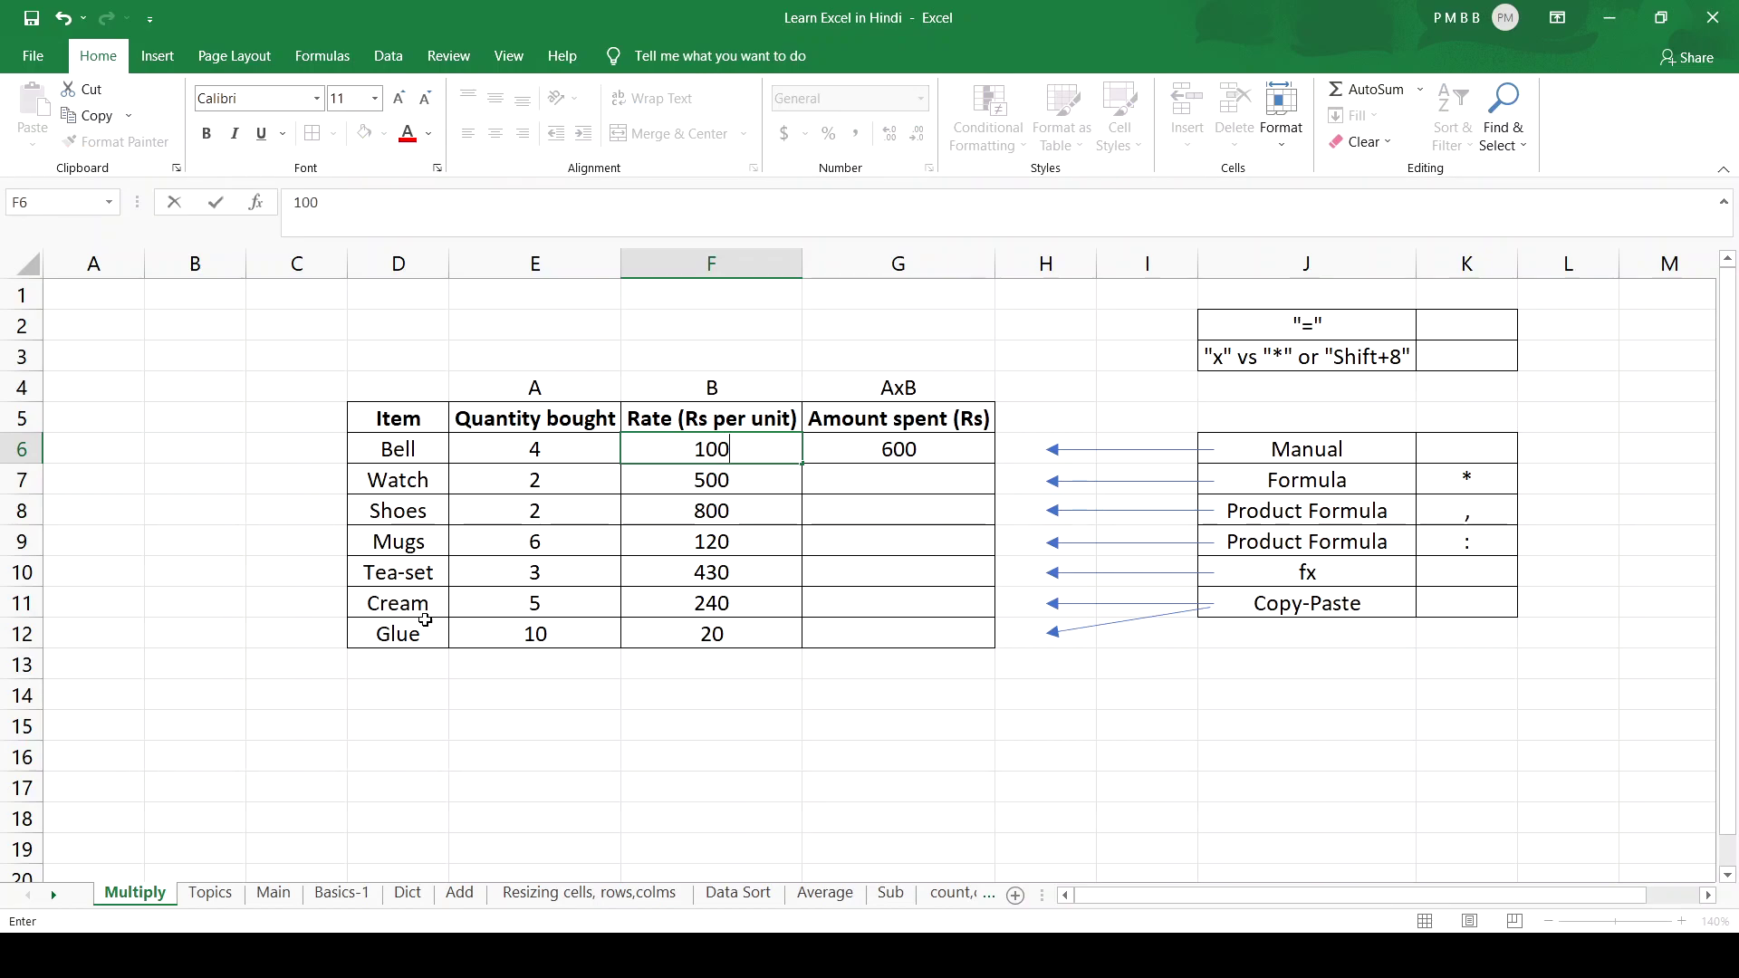
key("Return")
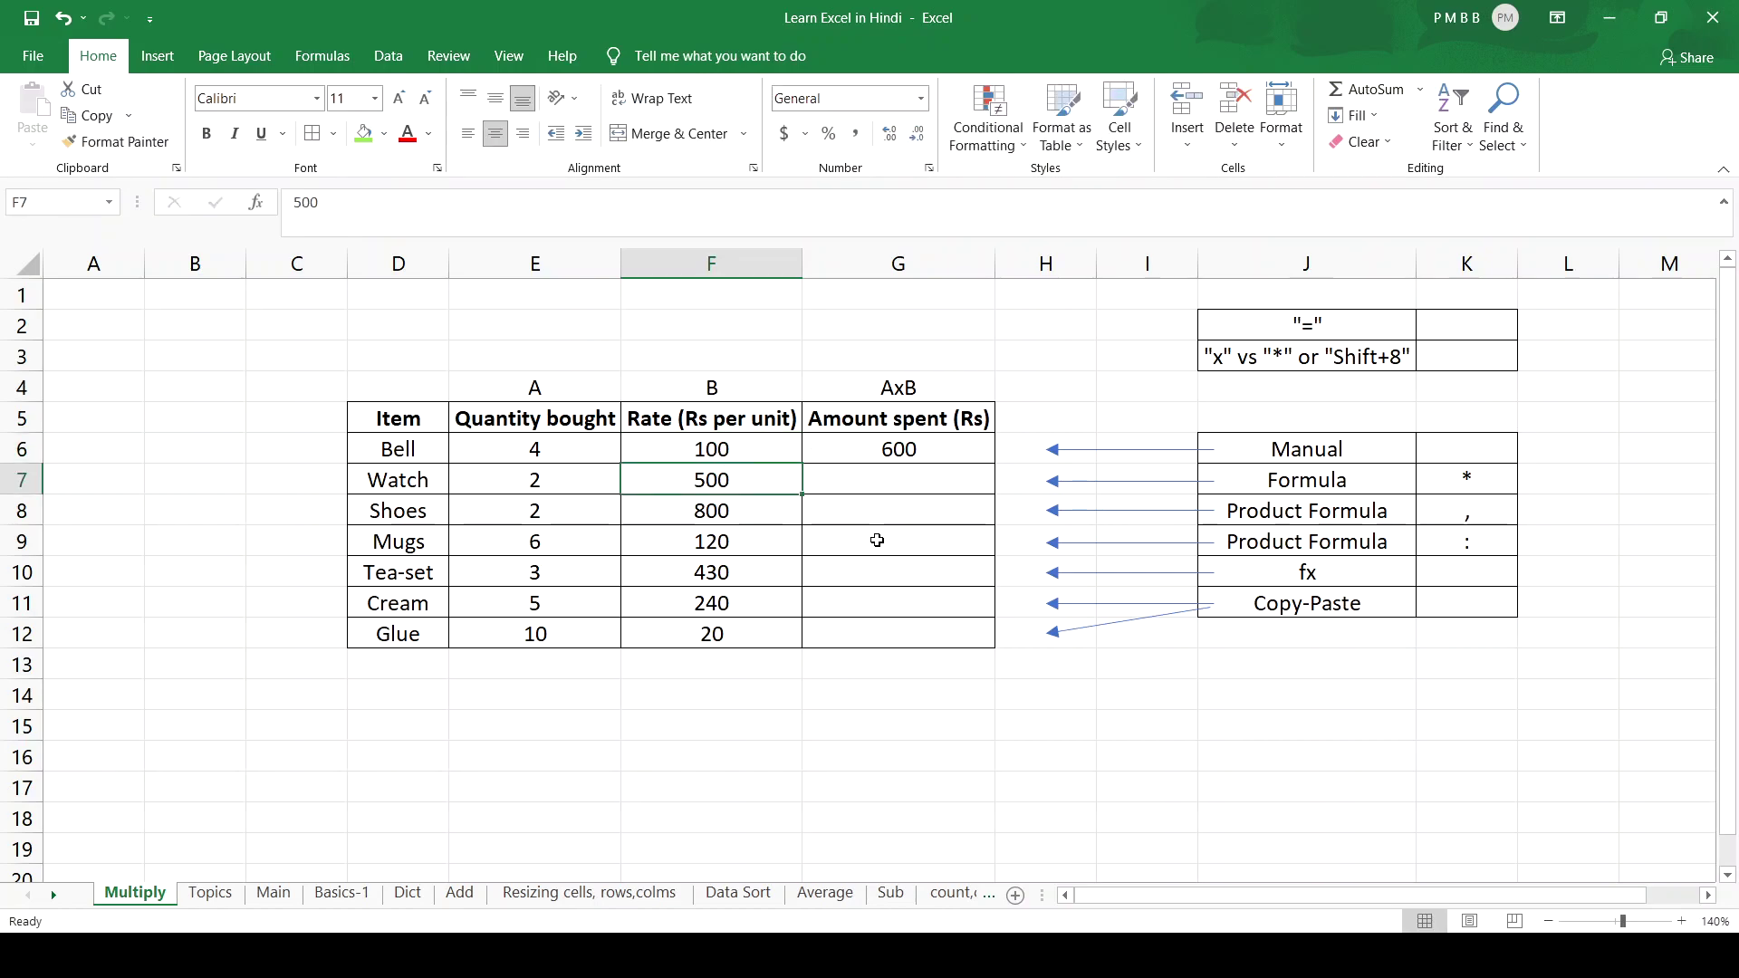
left_click(914, 450)
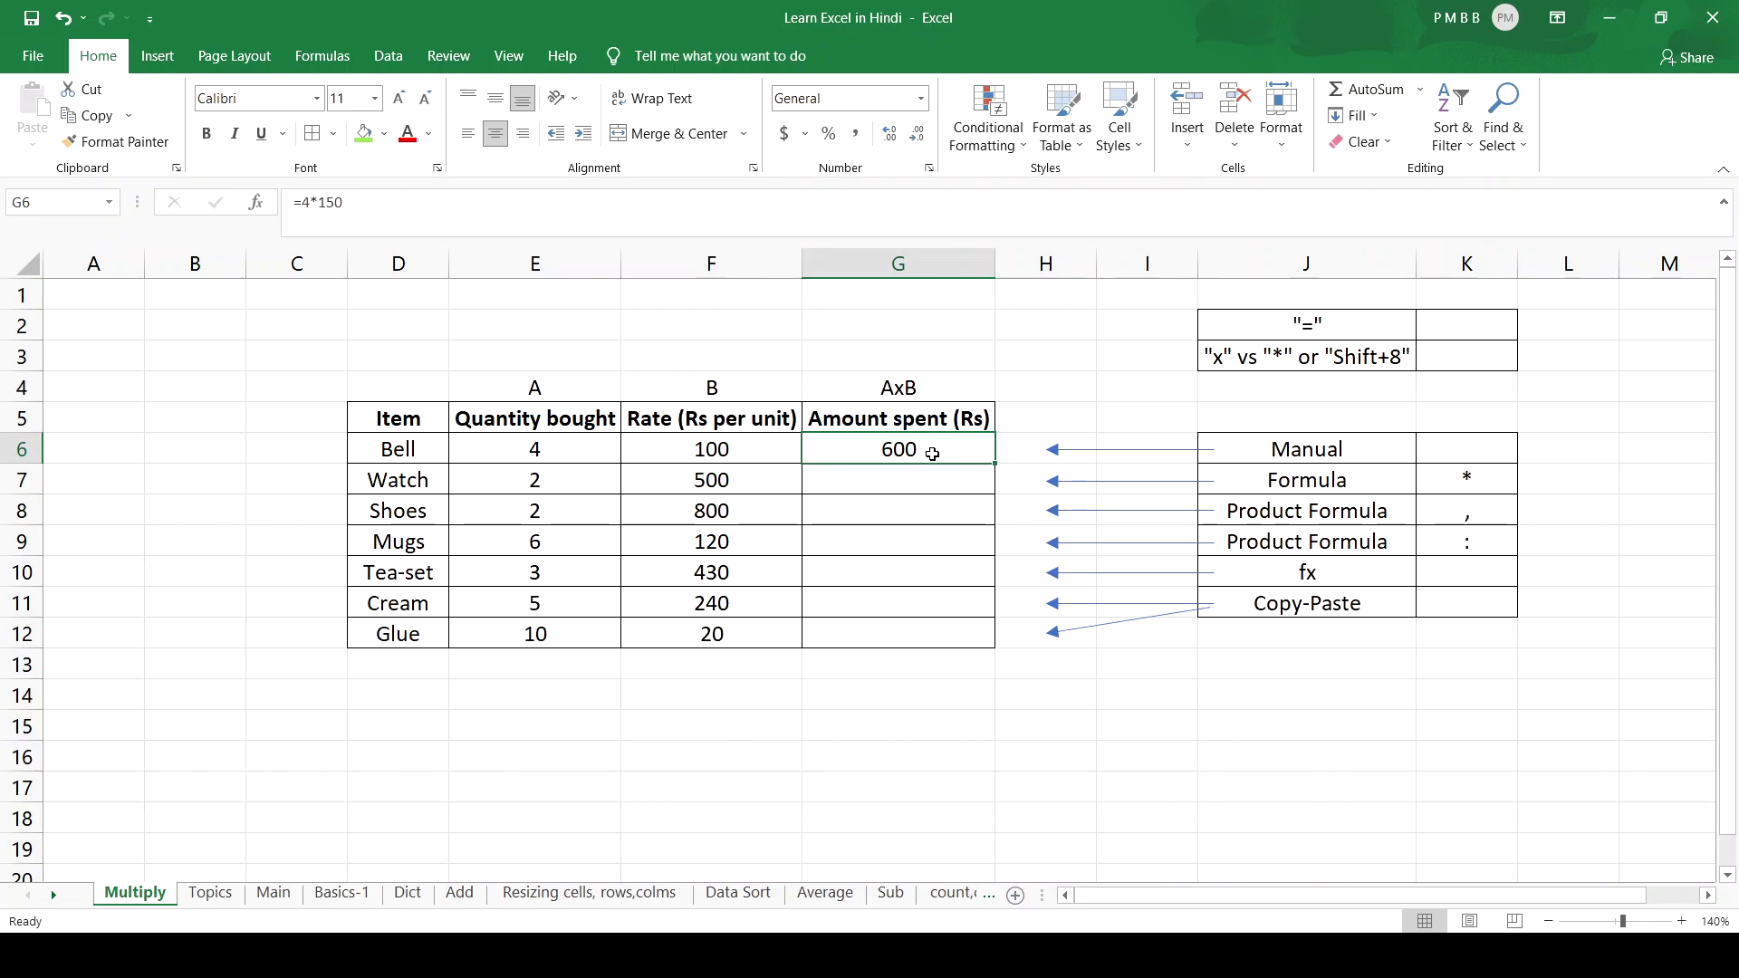
Step: Put an x note in H6 beside the Bell's hard-coded amount
left_click(1024, 453)
type("x")
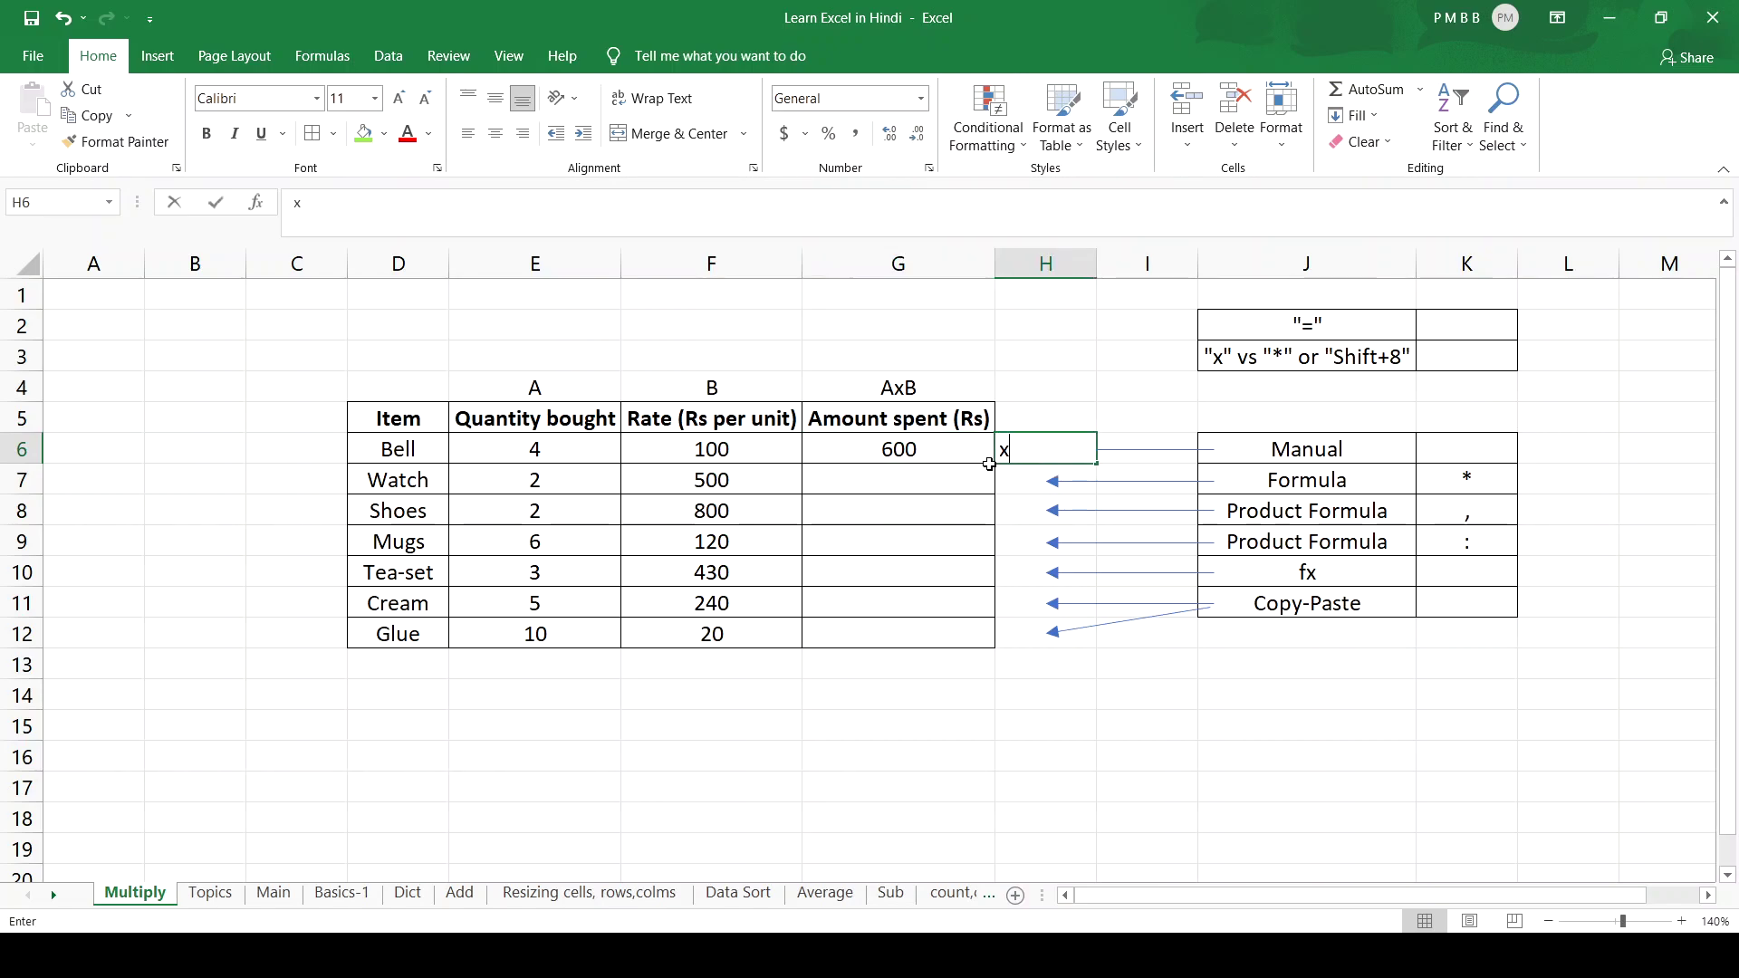
left_click(867, 716)
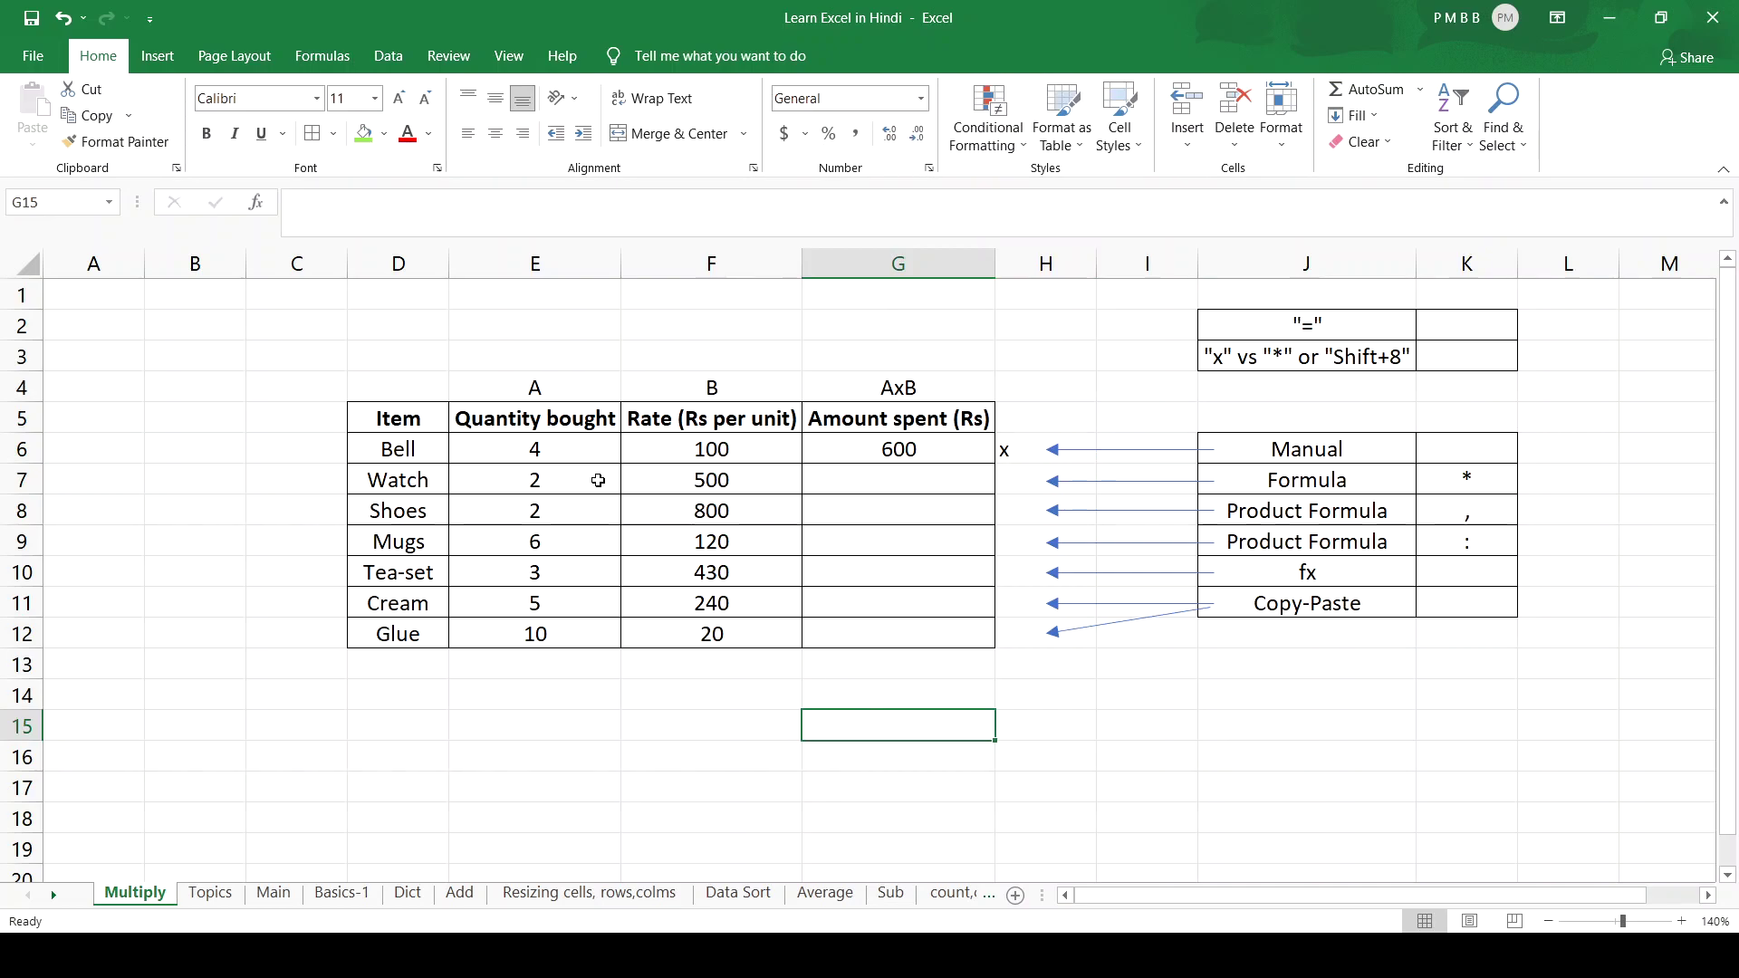
Step: Enter =E7*F7 in G7 from the Watch's quantity and rate cells, giving 1000
left_click(826, 480)
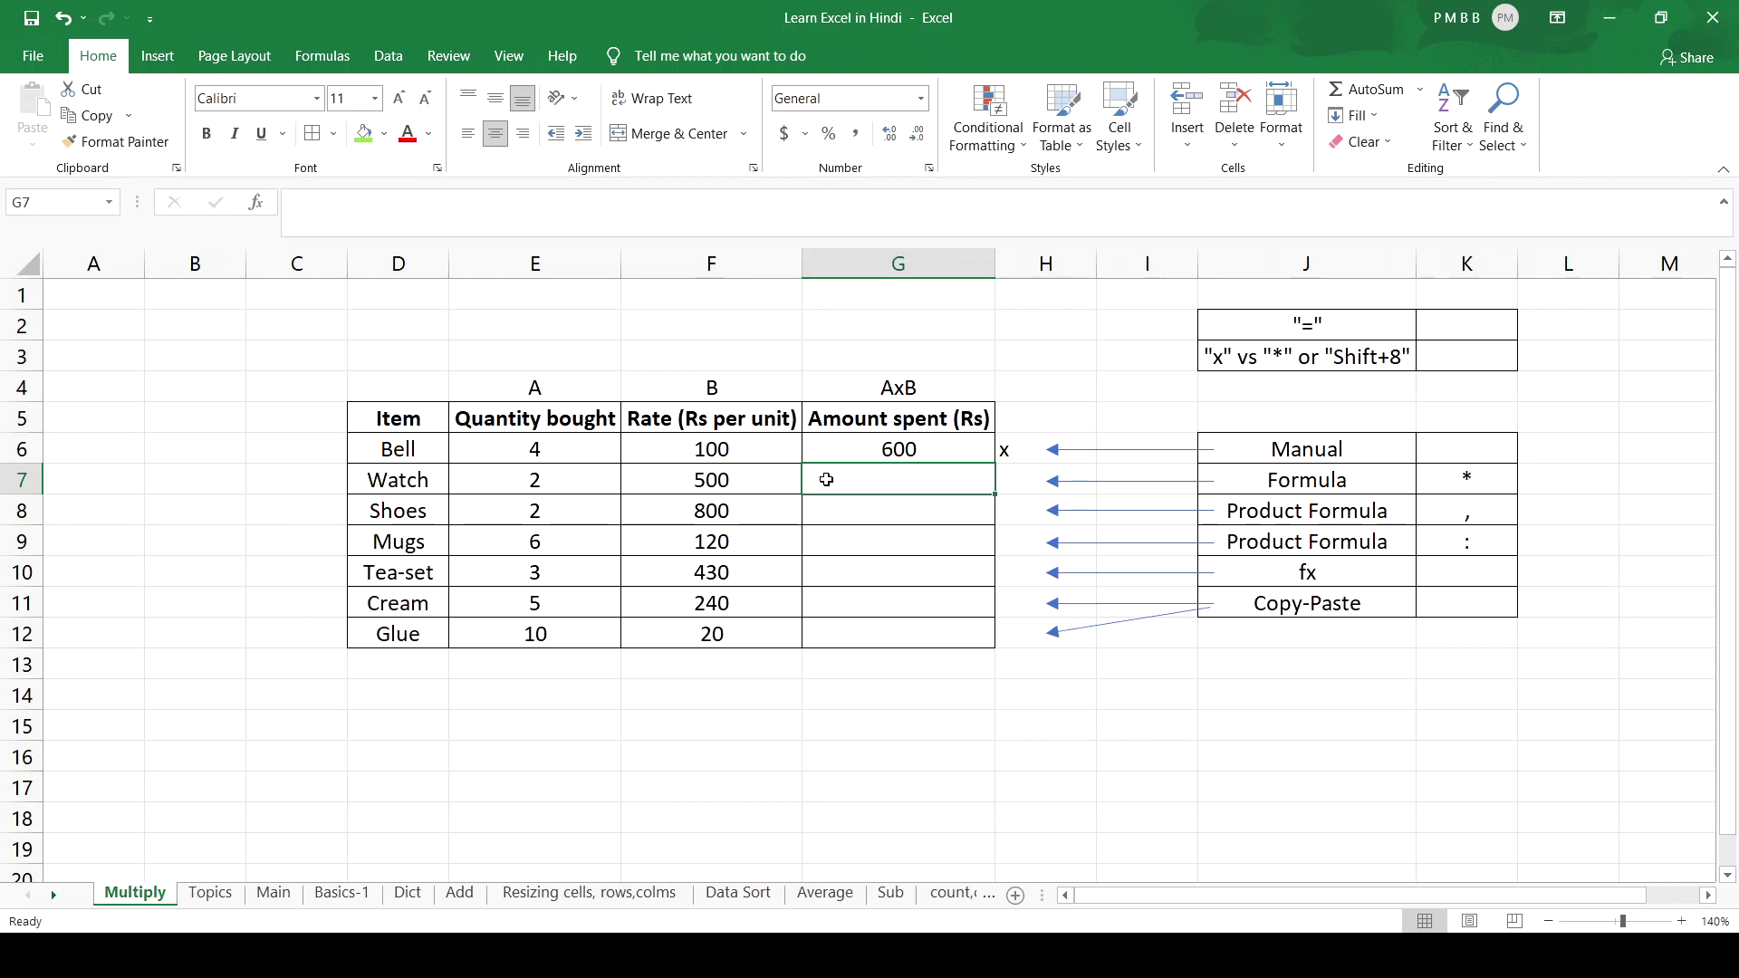
type("=")
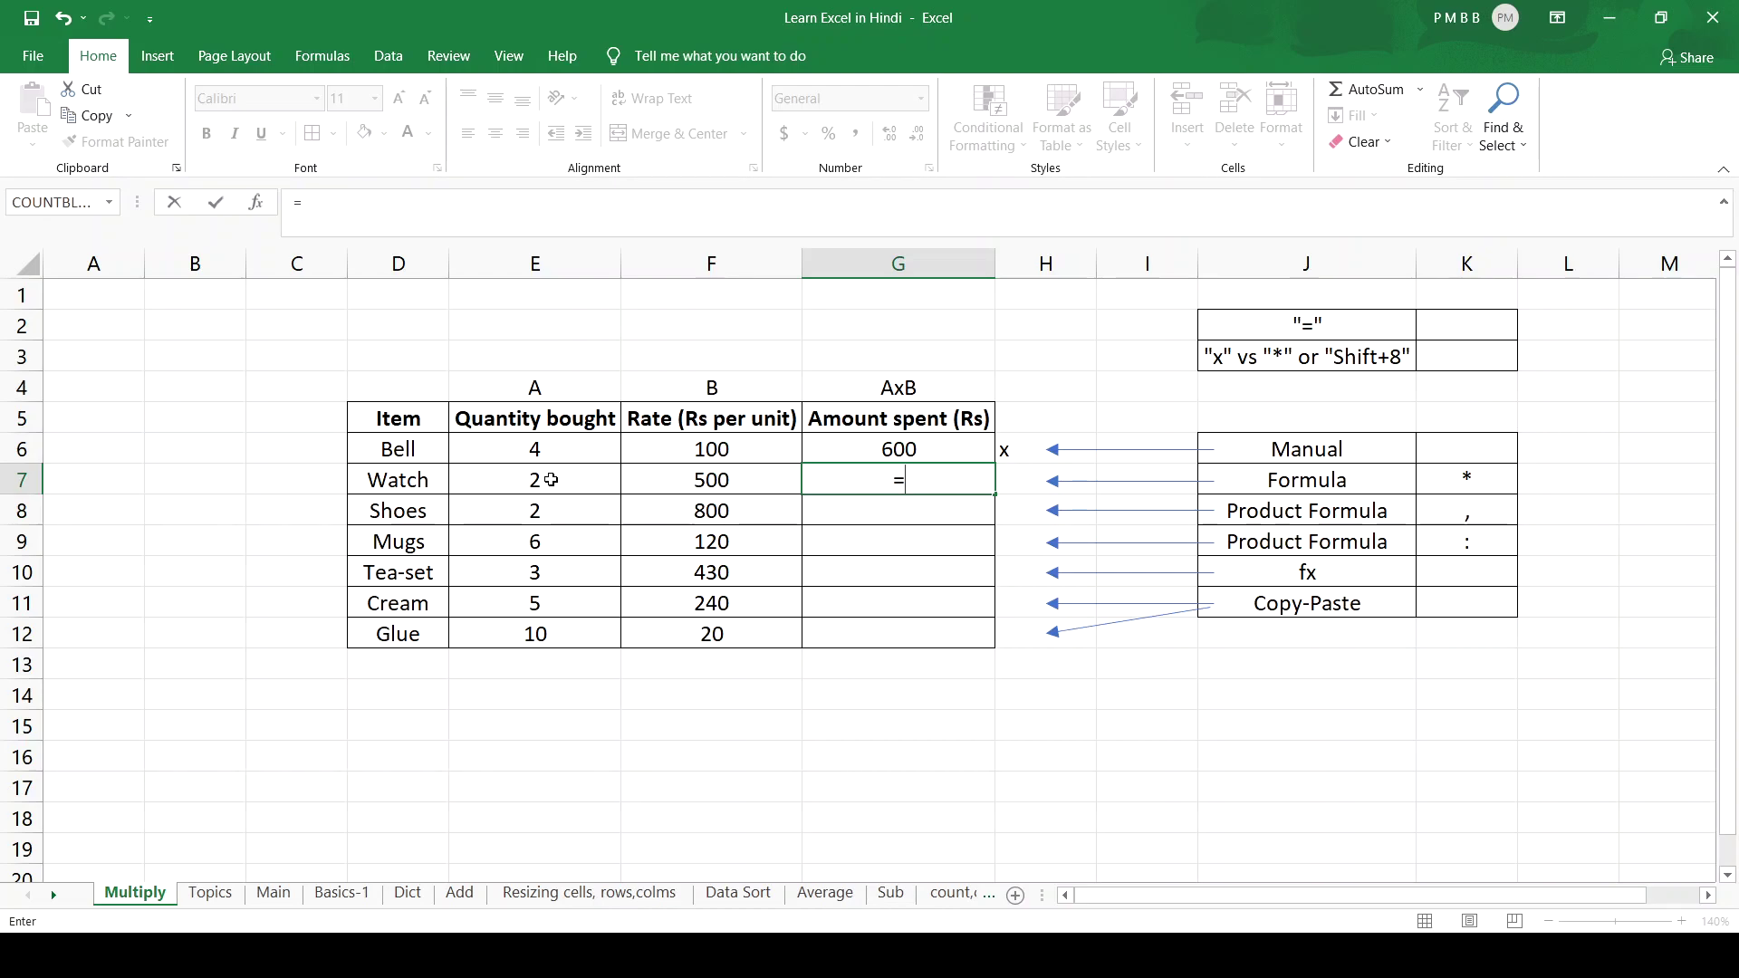
left_click(551, 480)
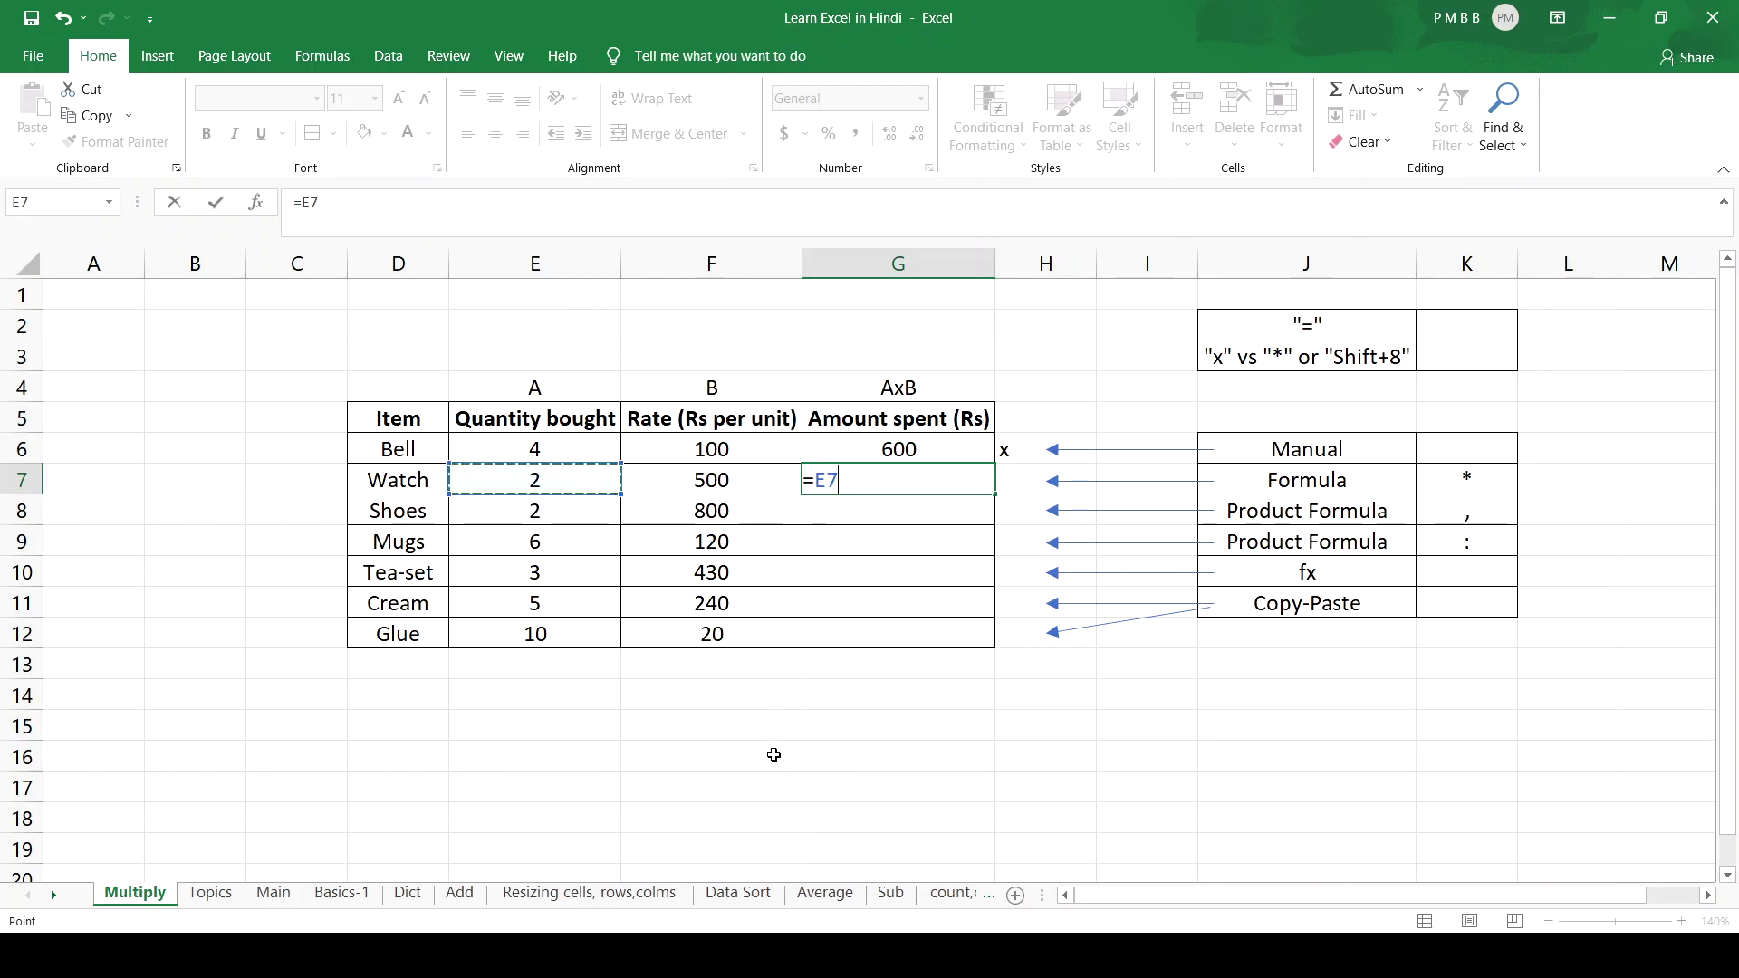
type("*")
left_click(717, 480)
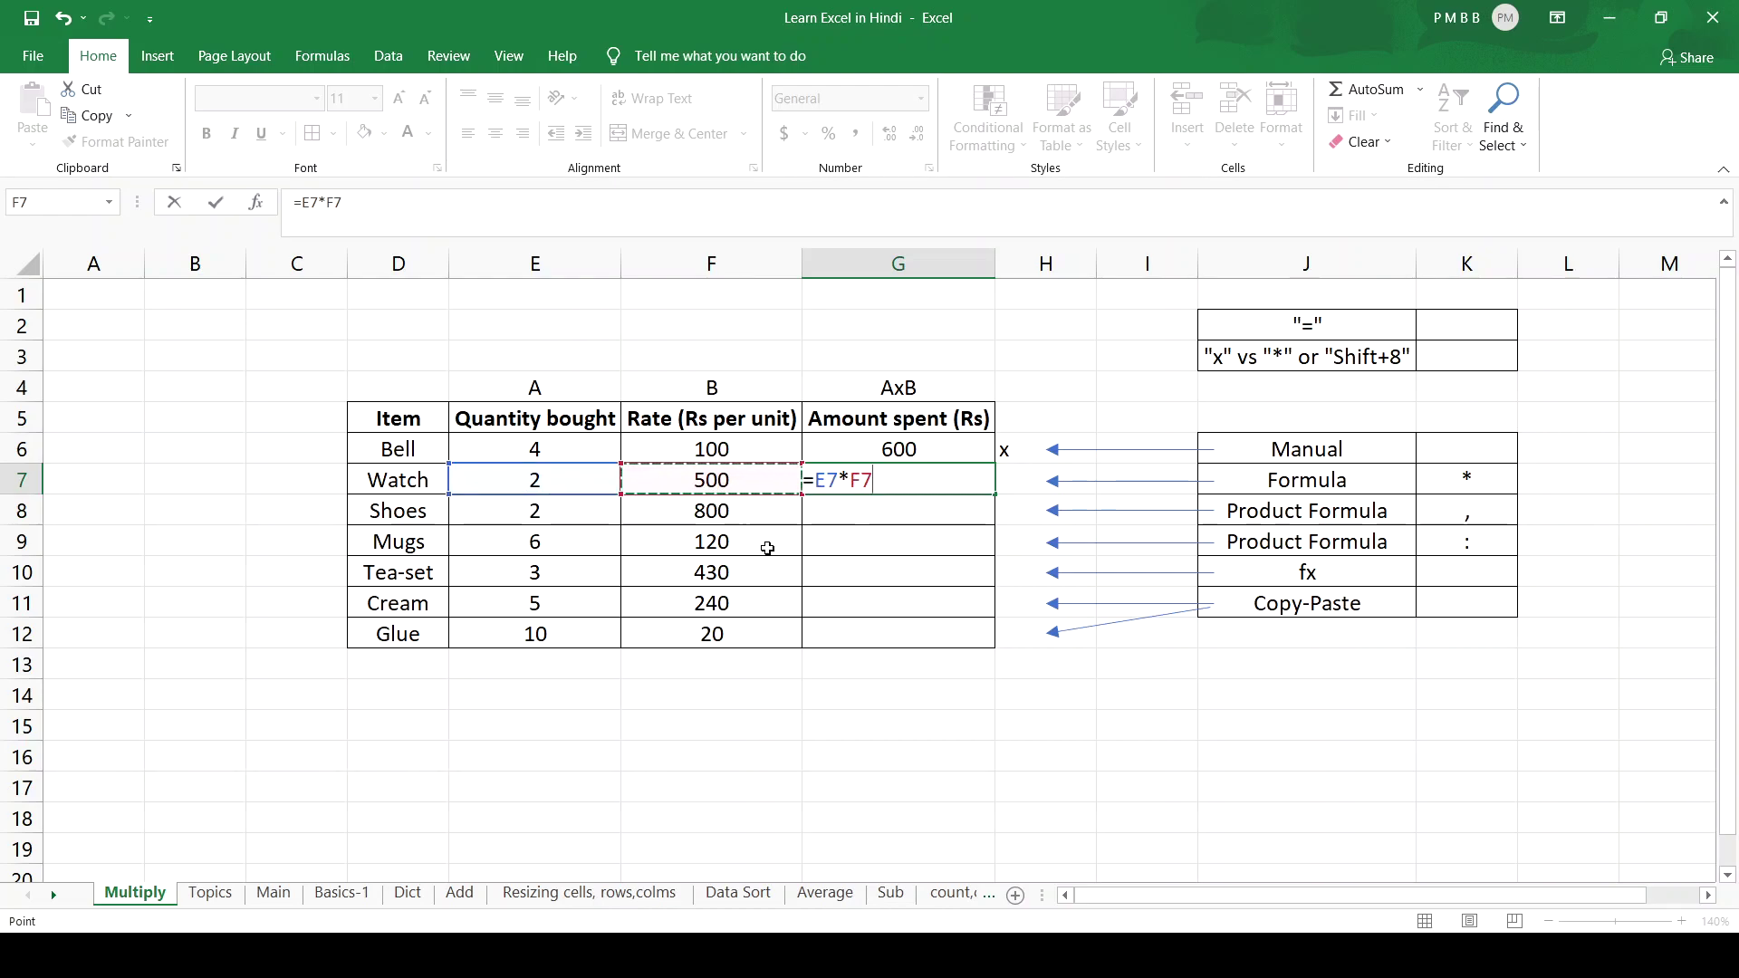
key("Return")
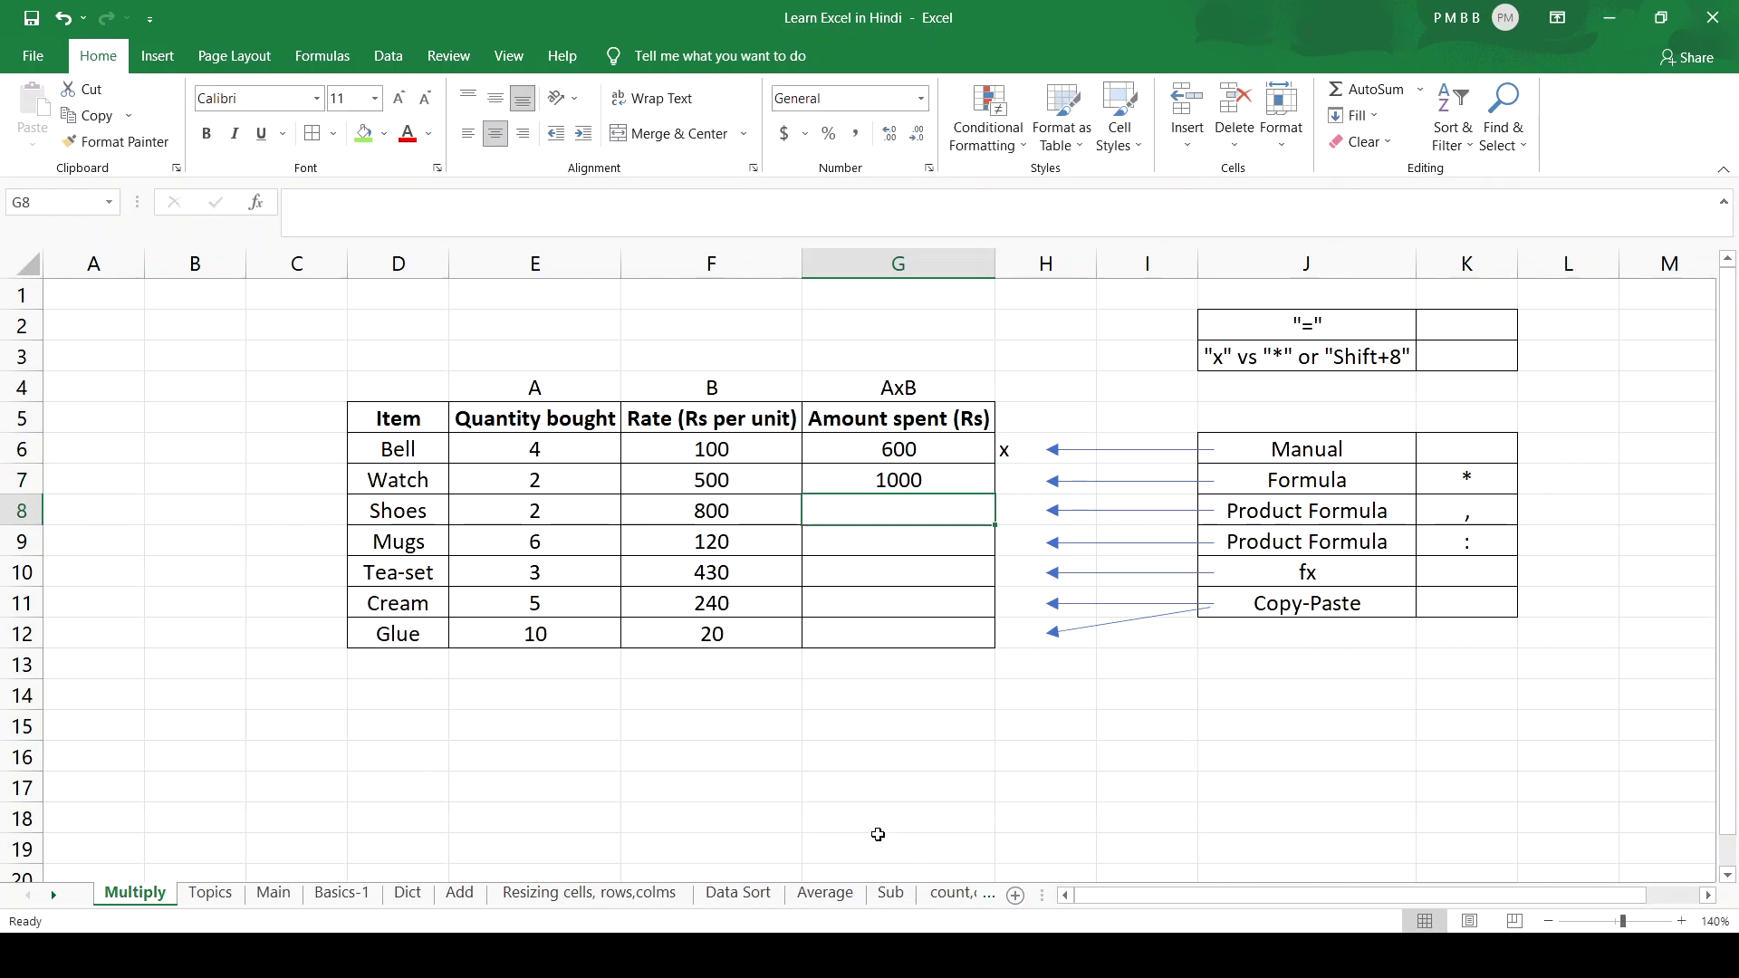
Step: Set the Watch's rate to 400 so its =E7*F7 amount recalculates to 800
left_click(718, 480)
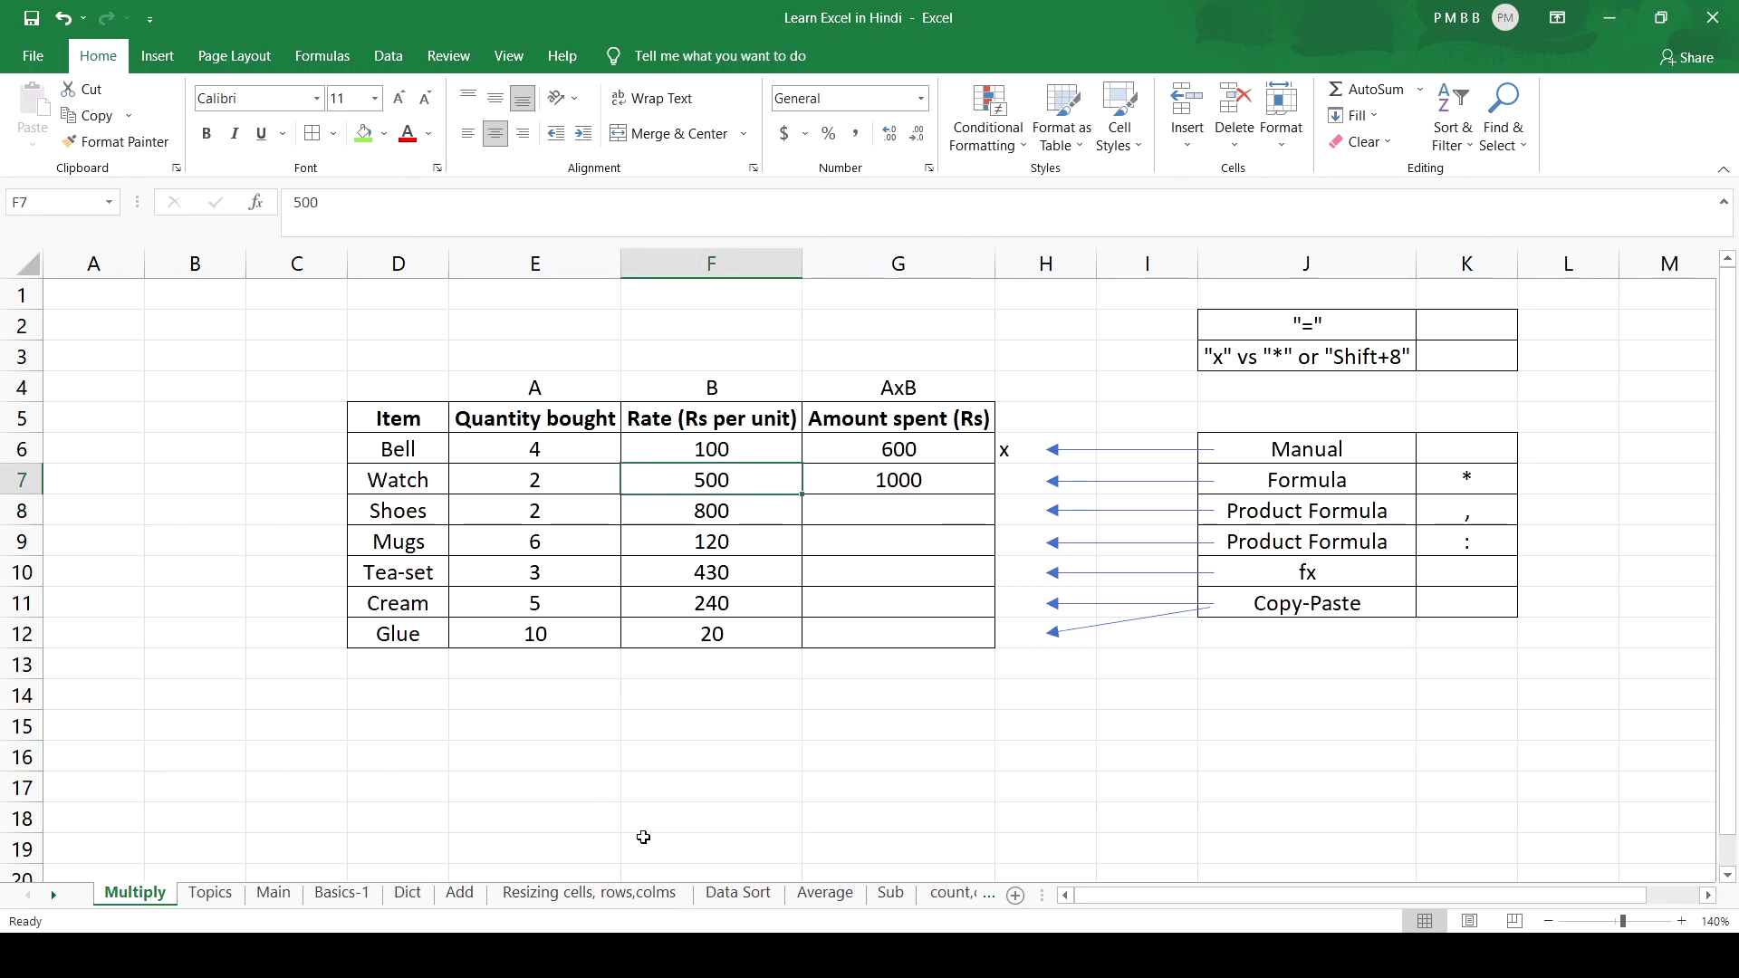
key("Left")
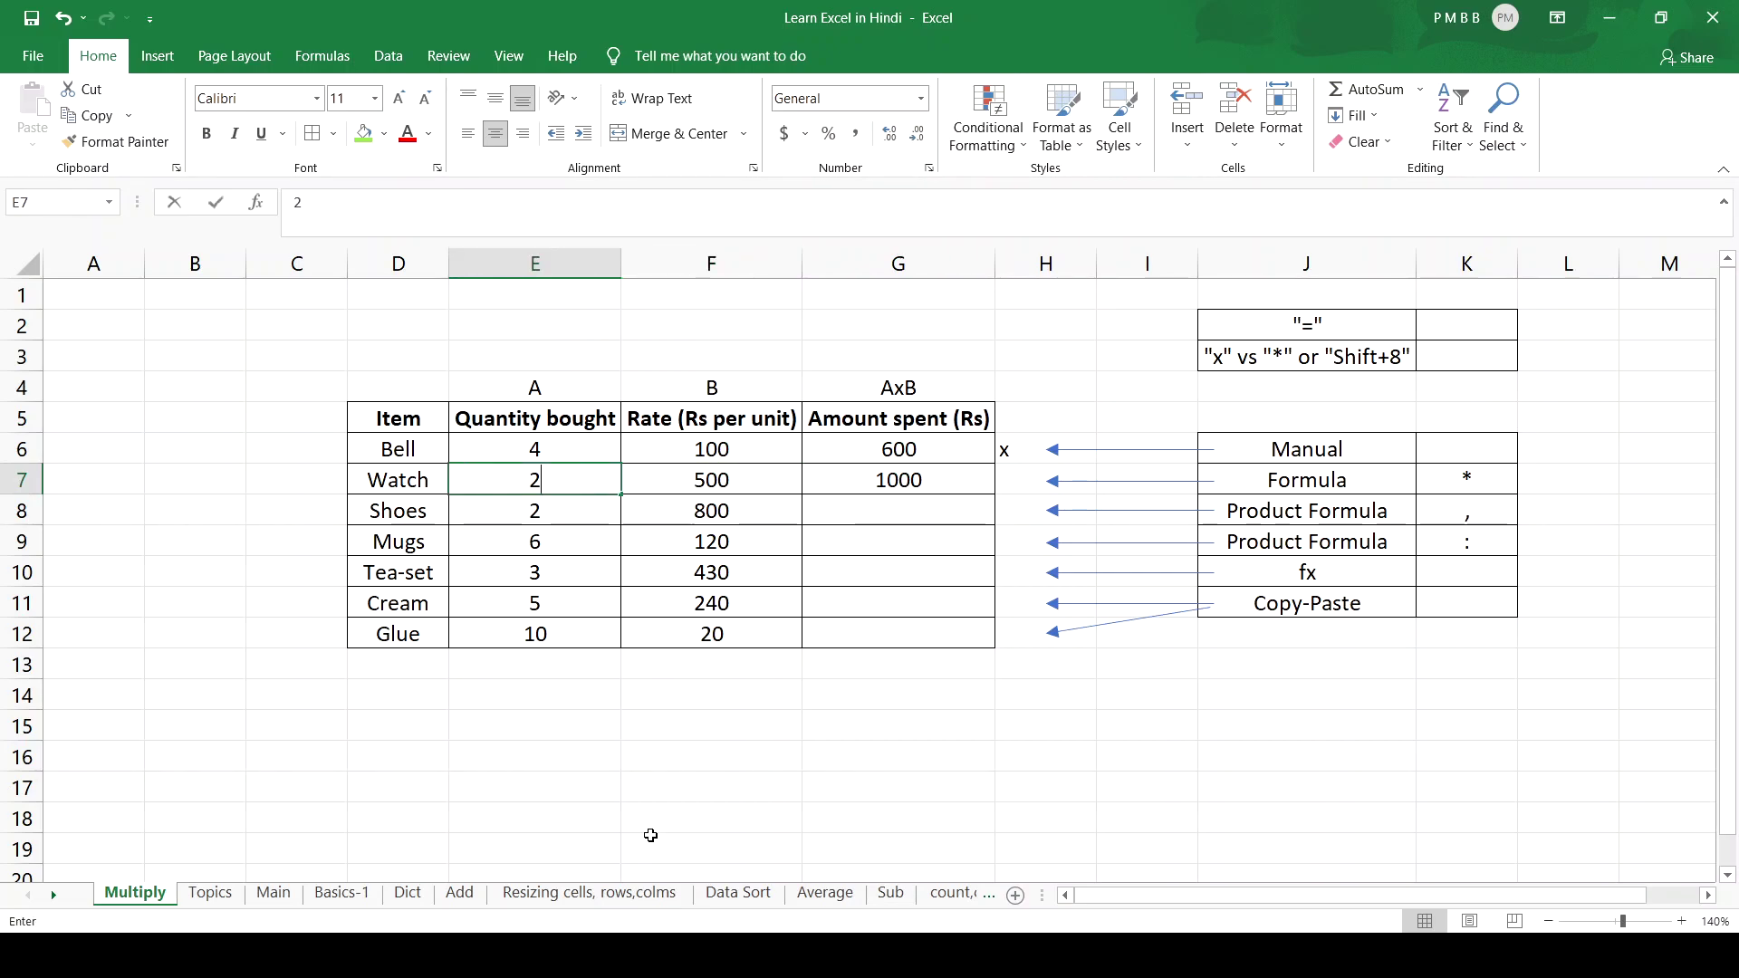
type("400")
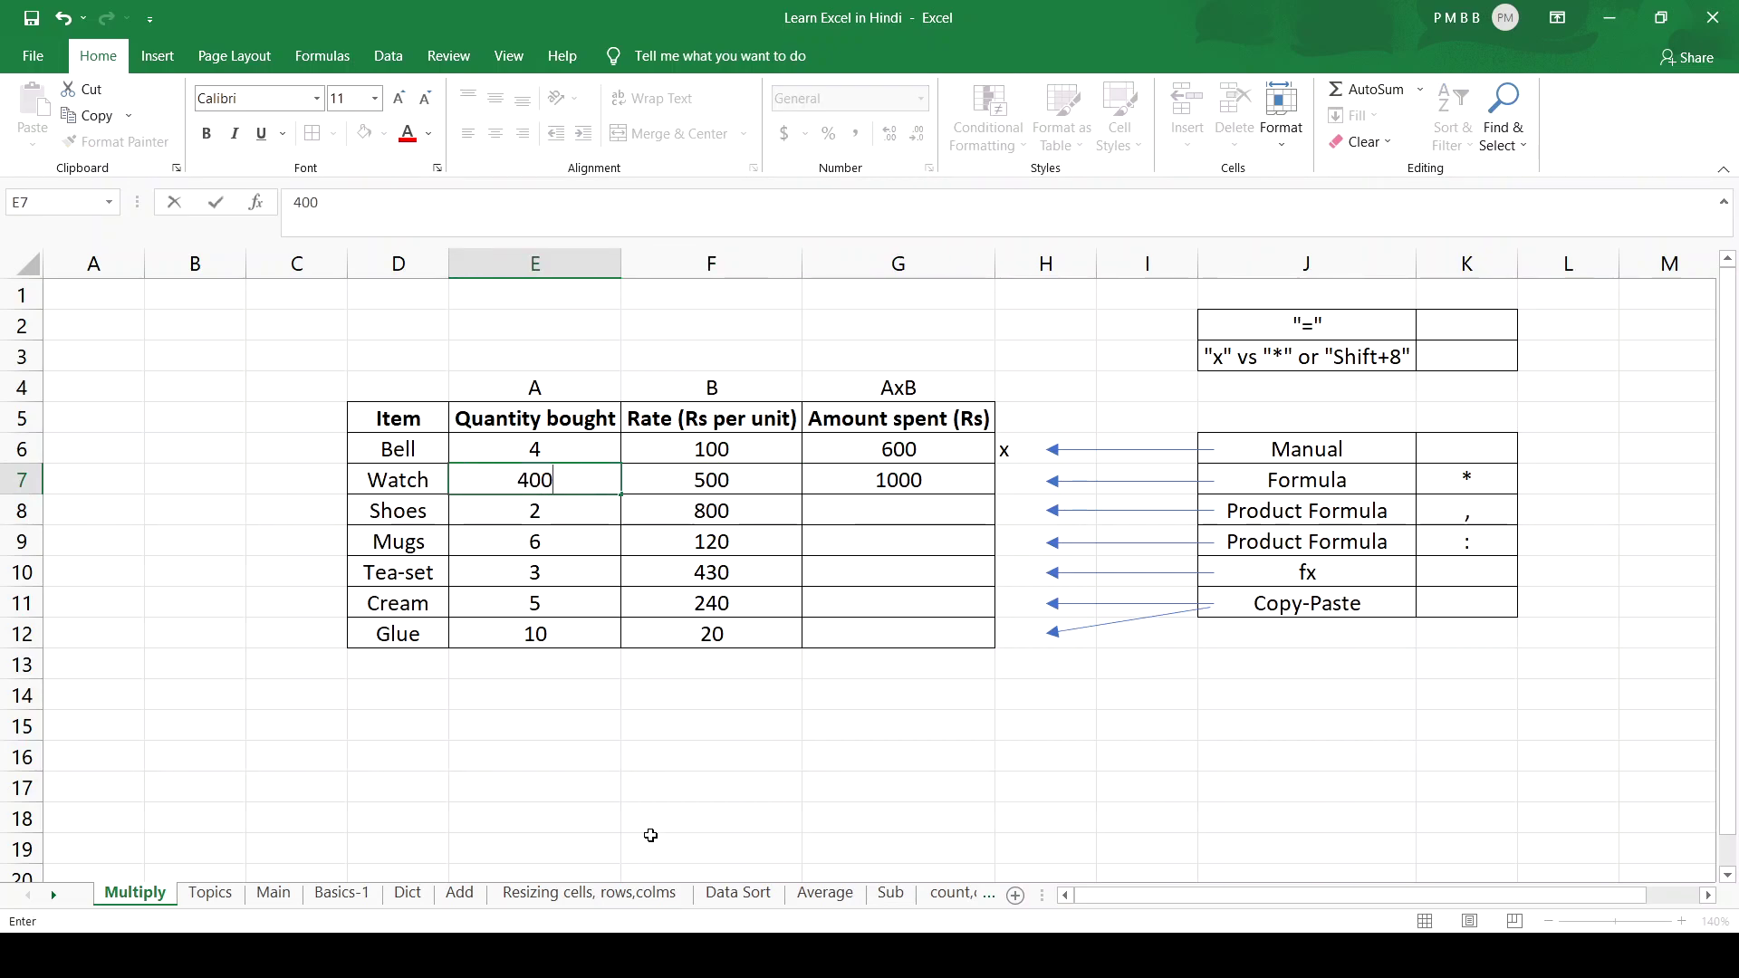
key("Escape")
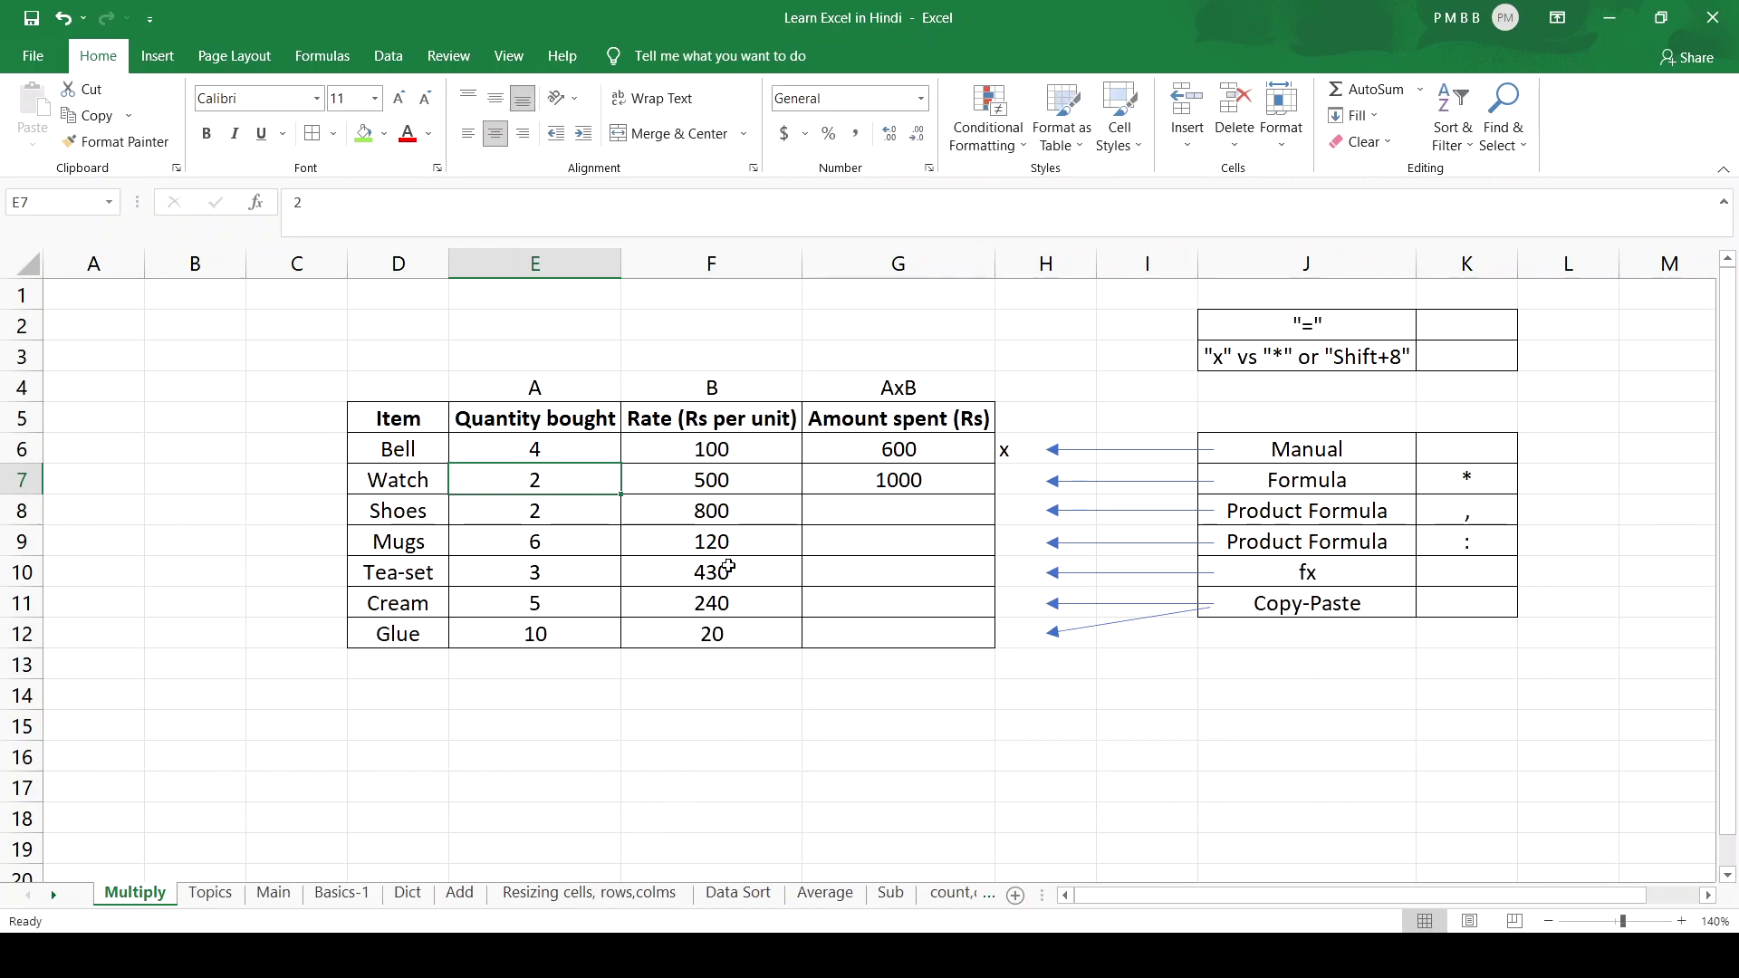
left_click(730, 483)
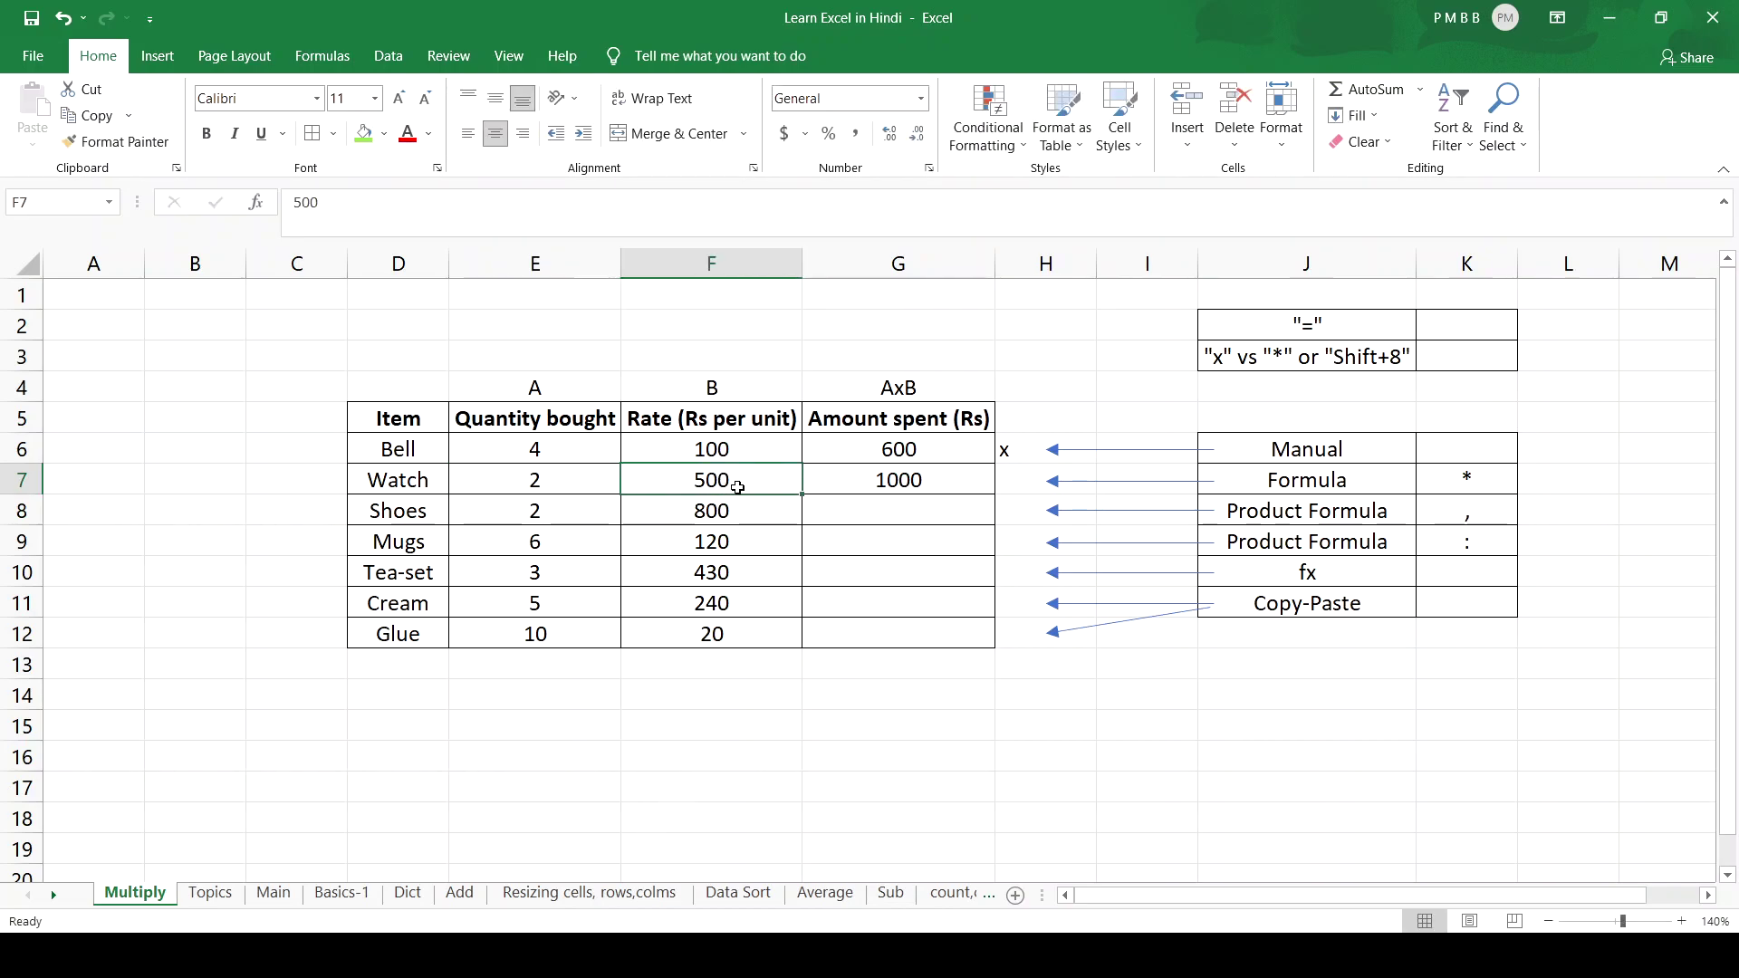
type("400")
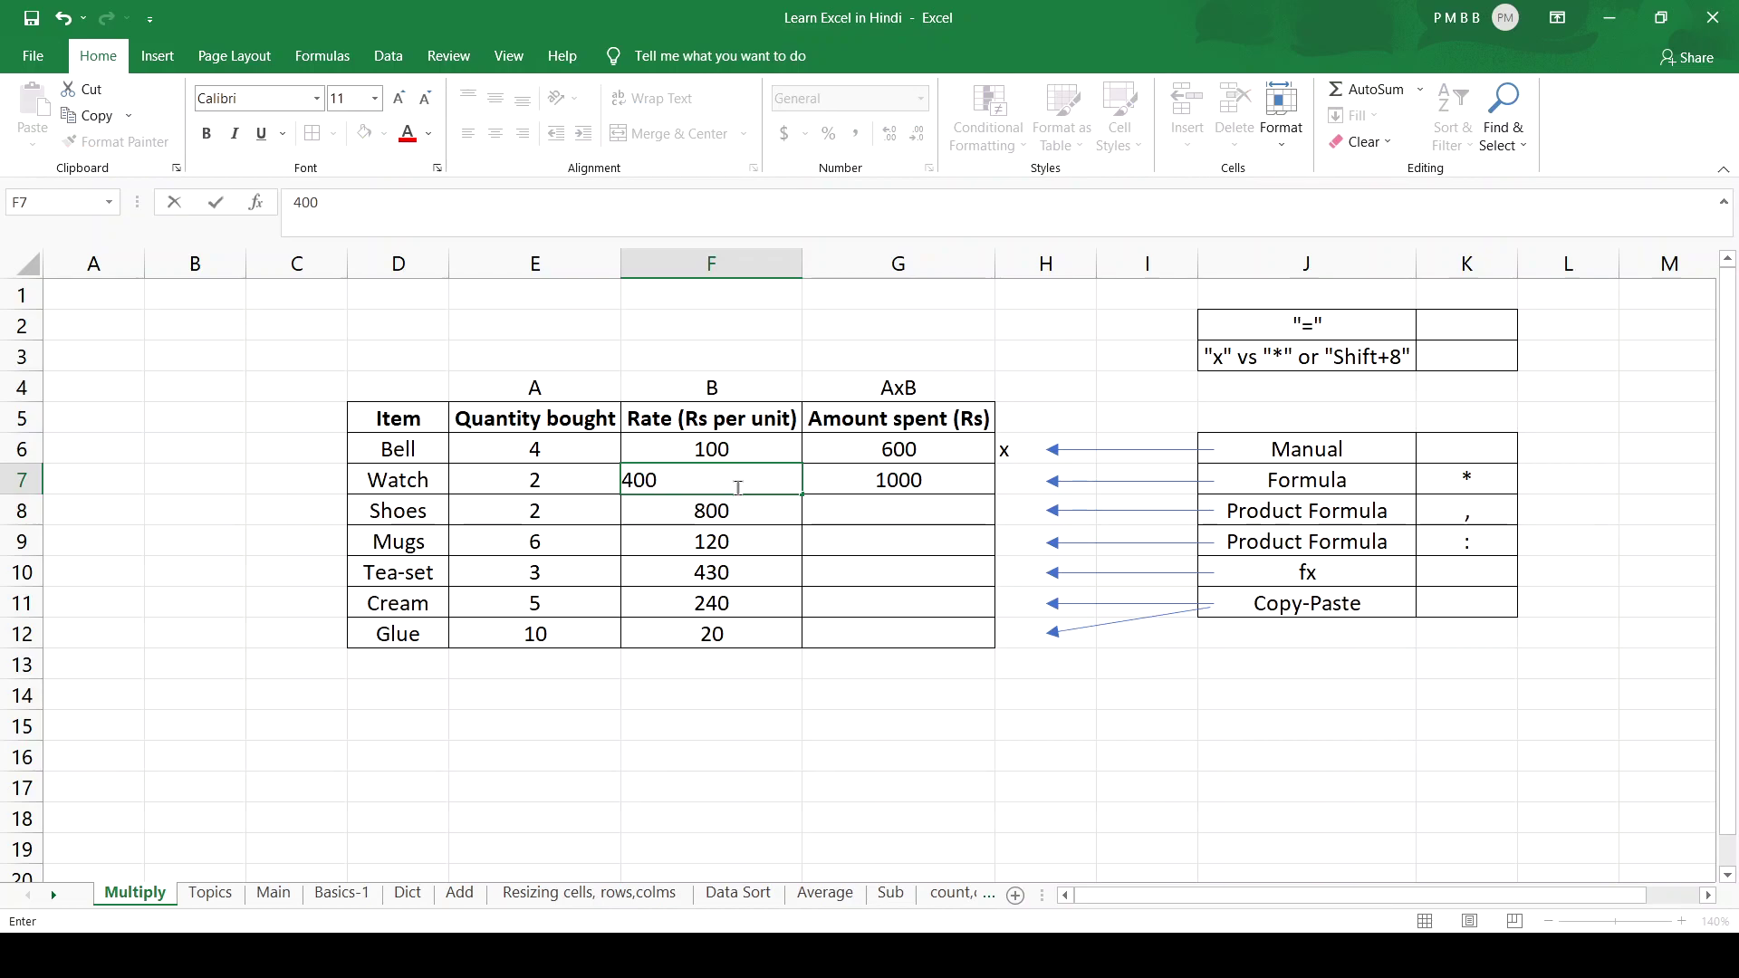
key("Return")
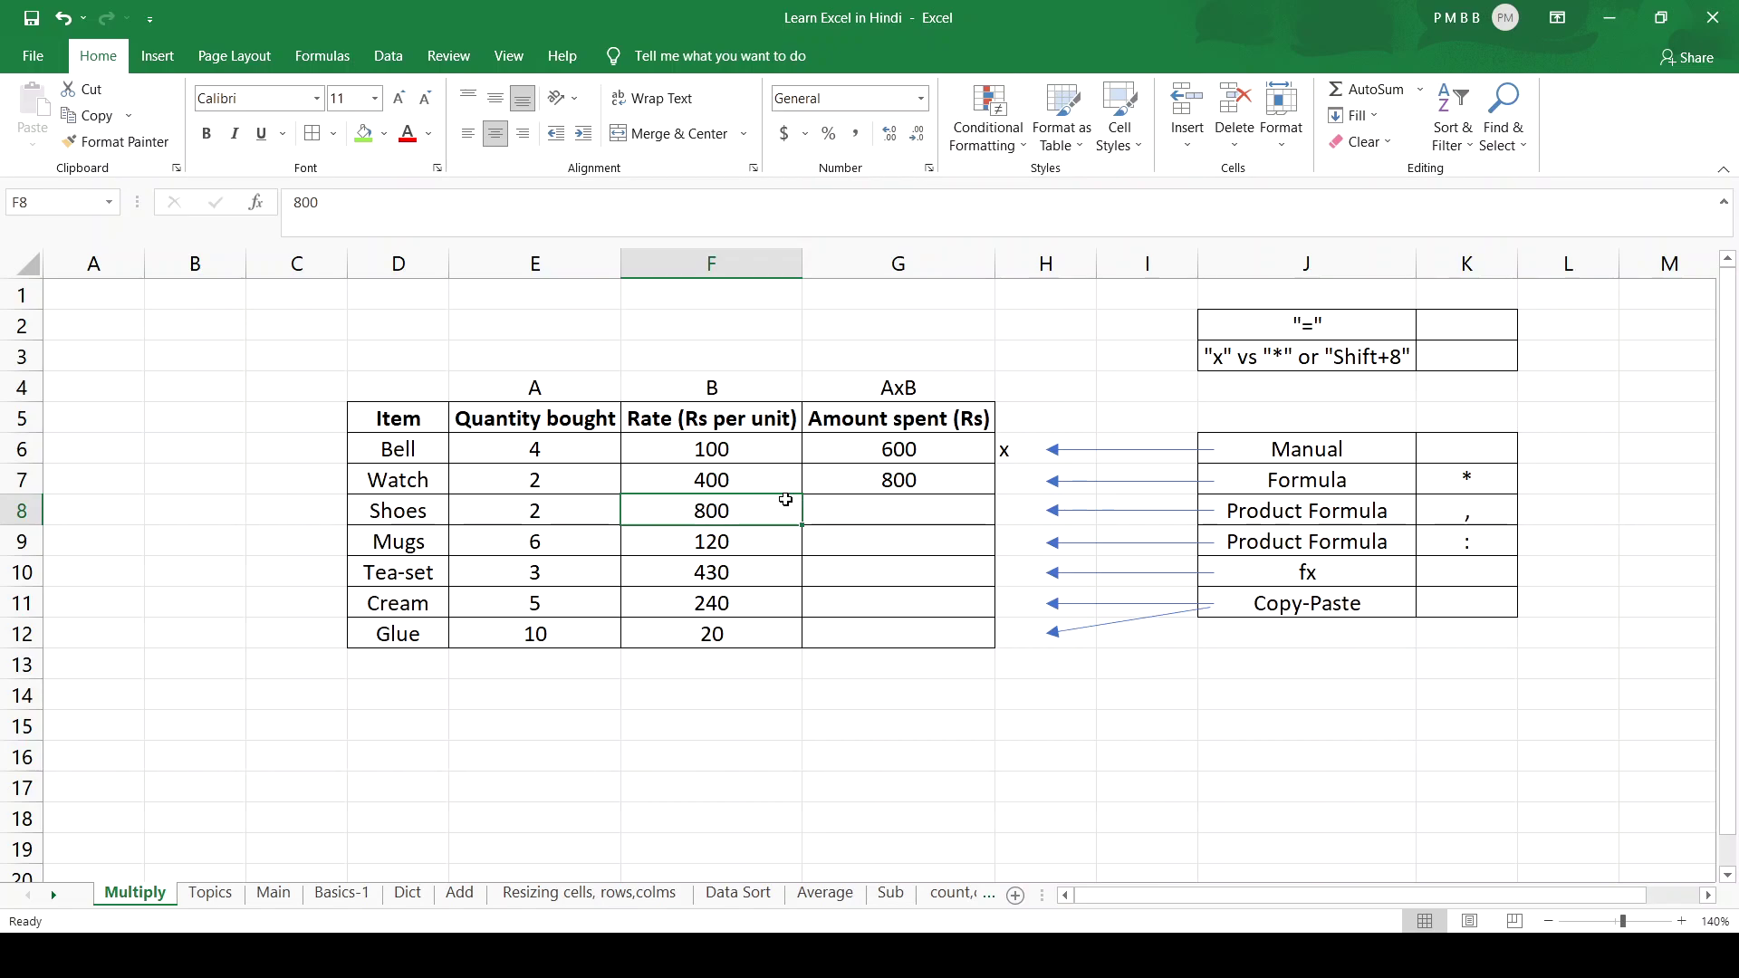
left_click(902, 480)
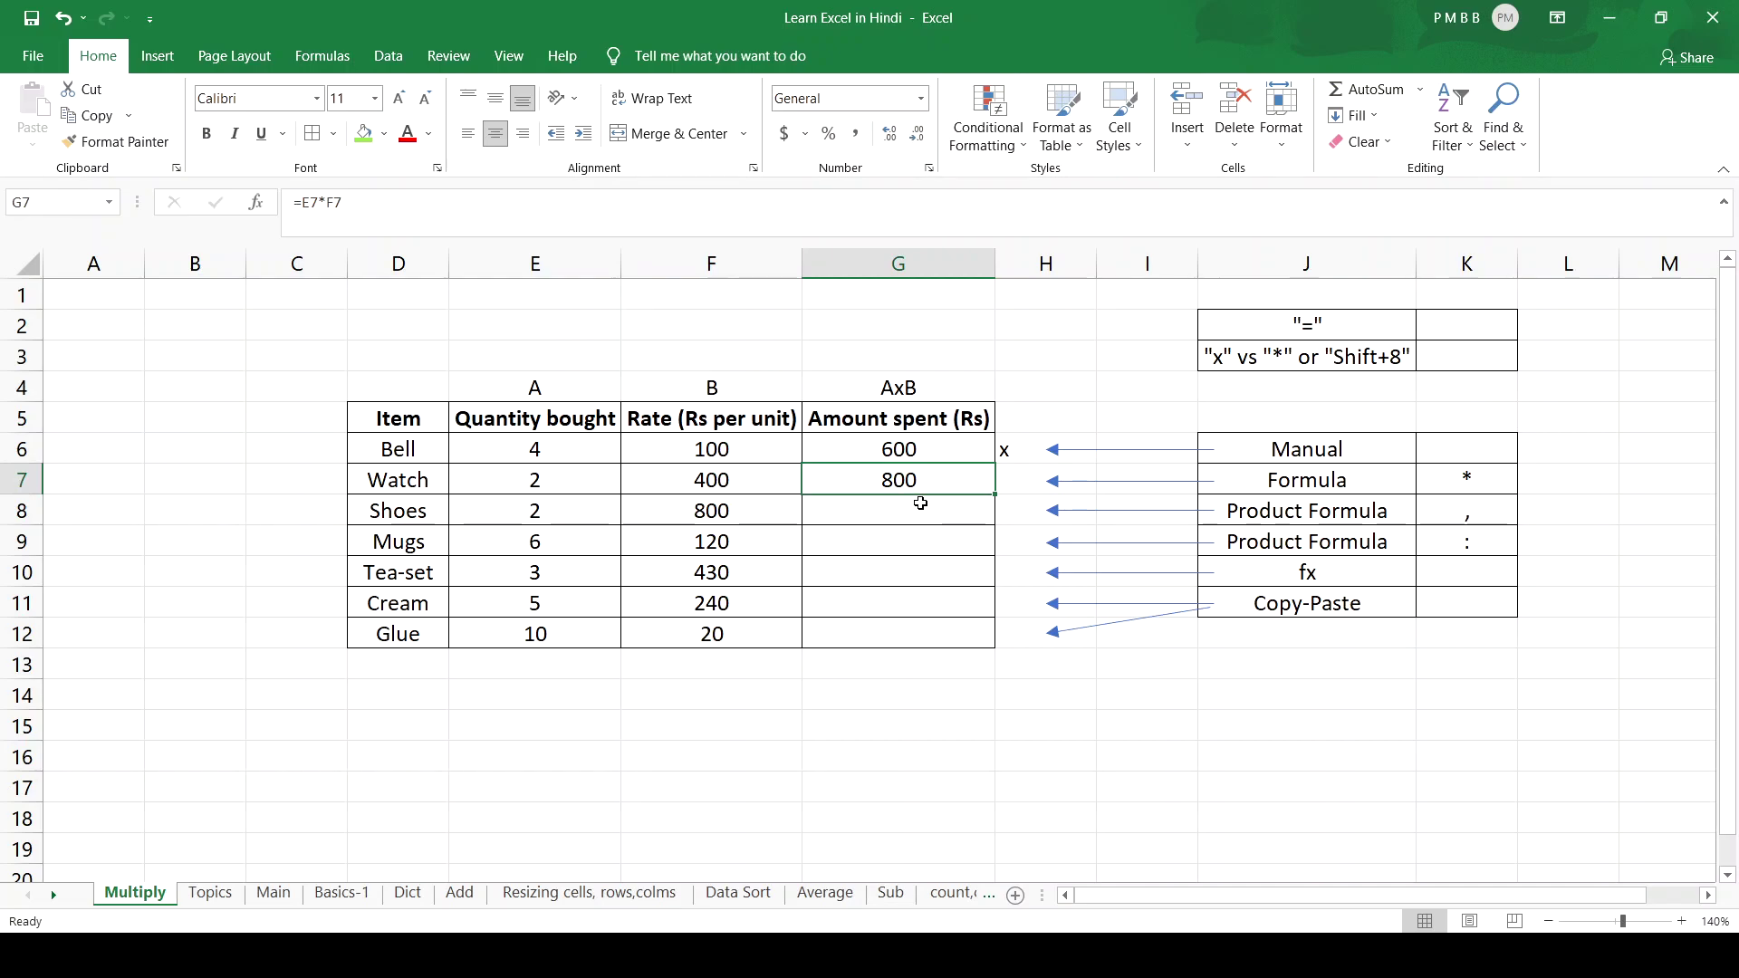
left_click(874, 512)
Step: Enter =PRODUCT(E8,F8) in G8 so the Shoes amount spent shows 1600
type("=")
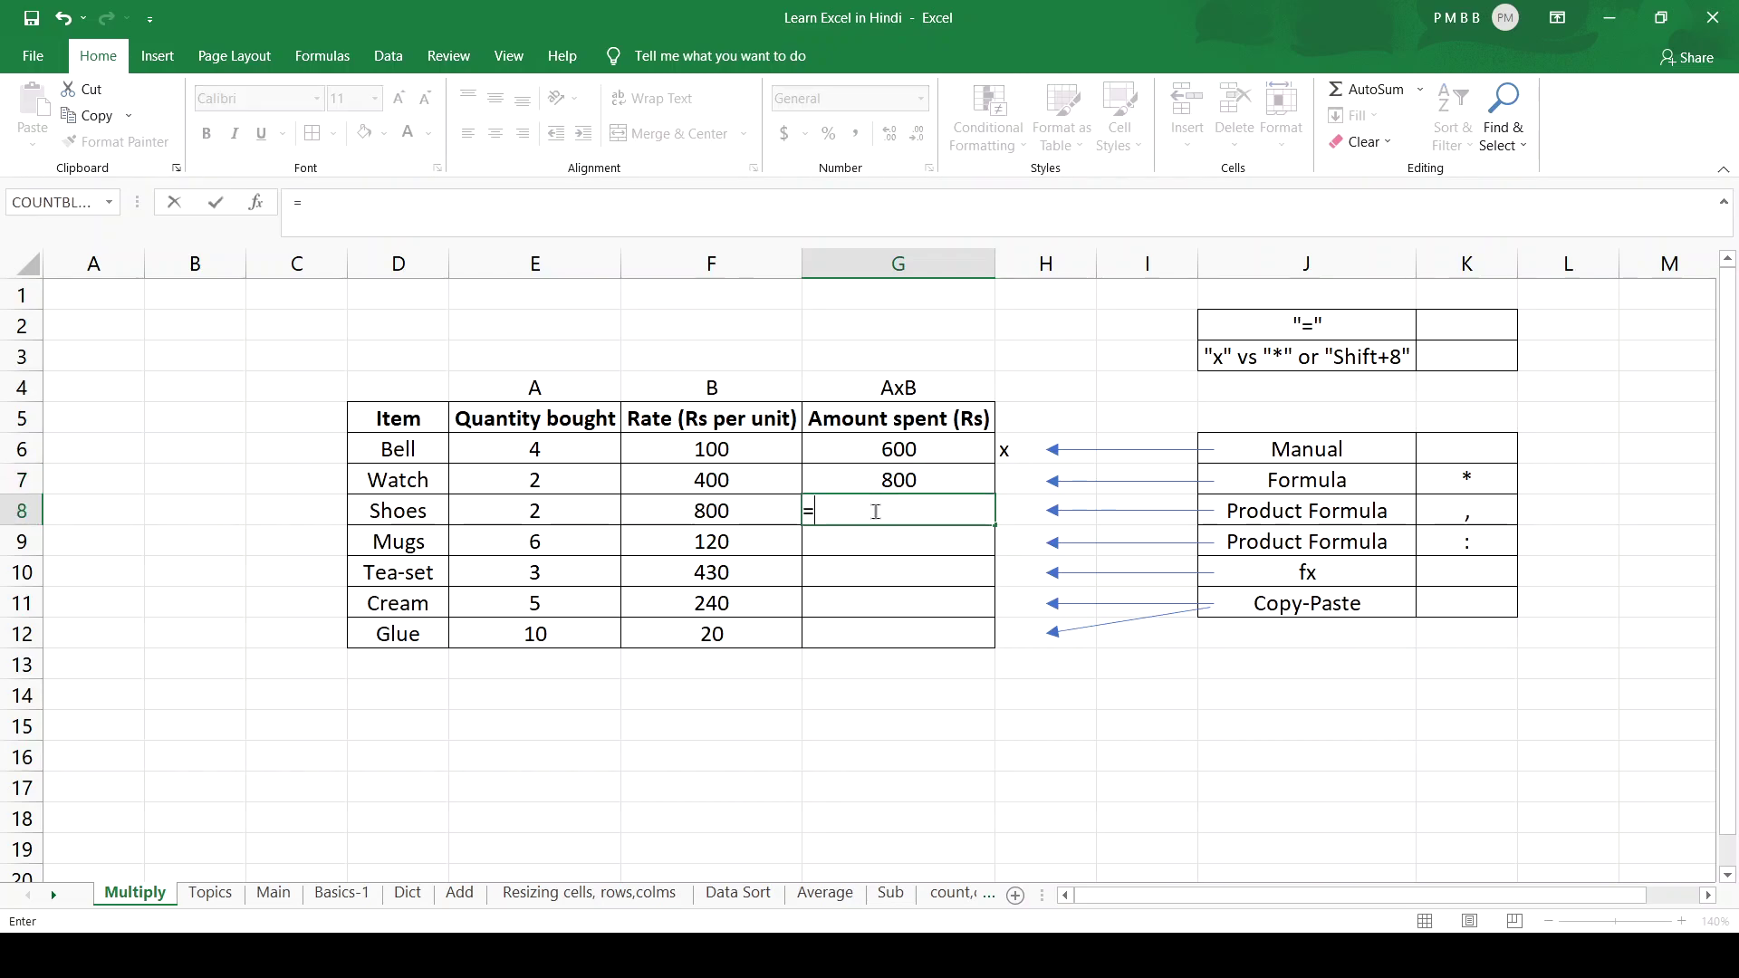
type("PR")
type("OD")
type("UCT(")
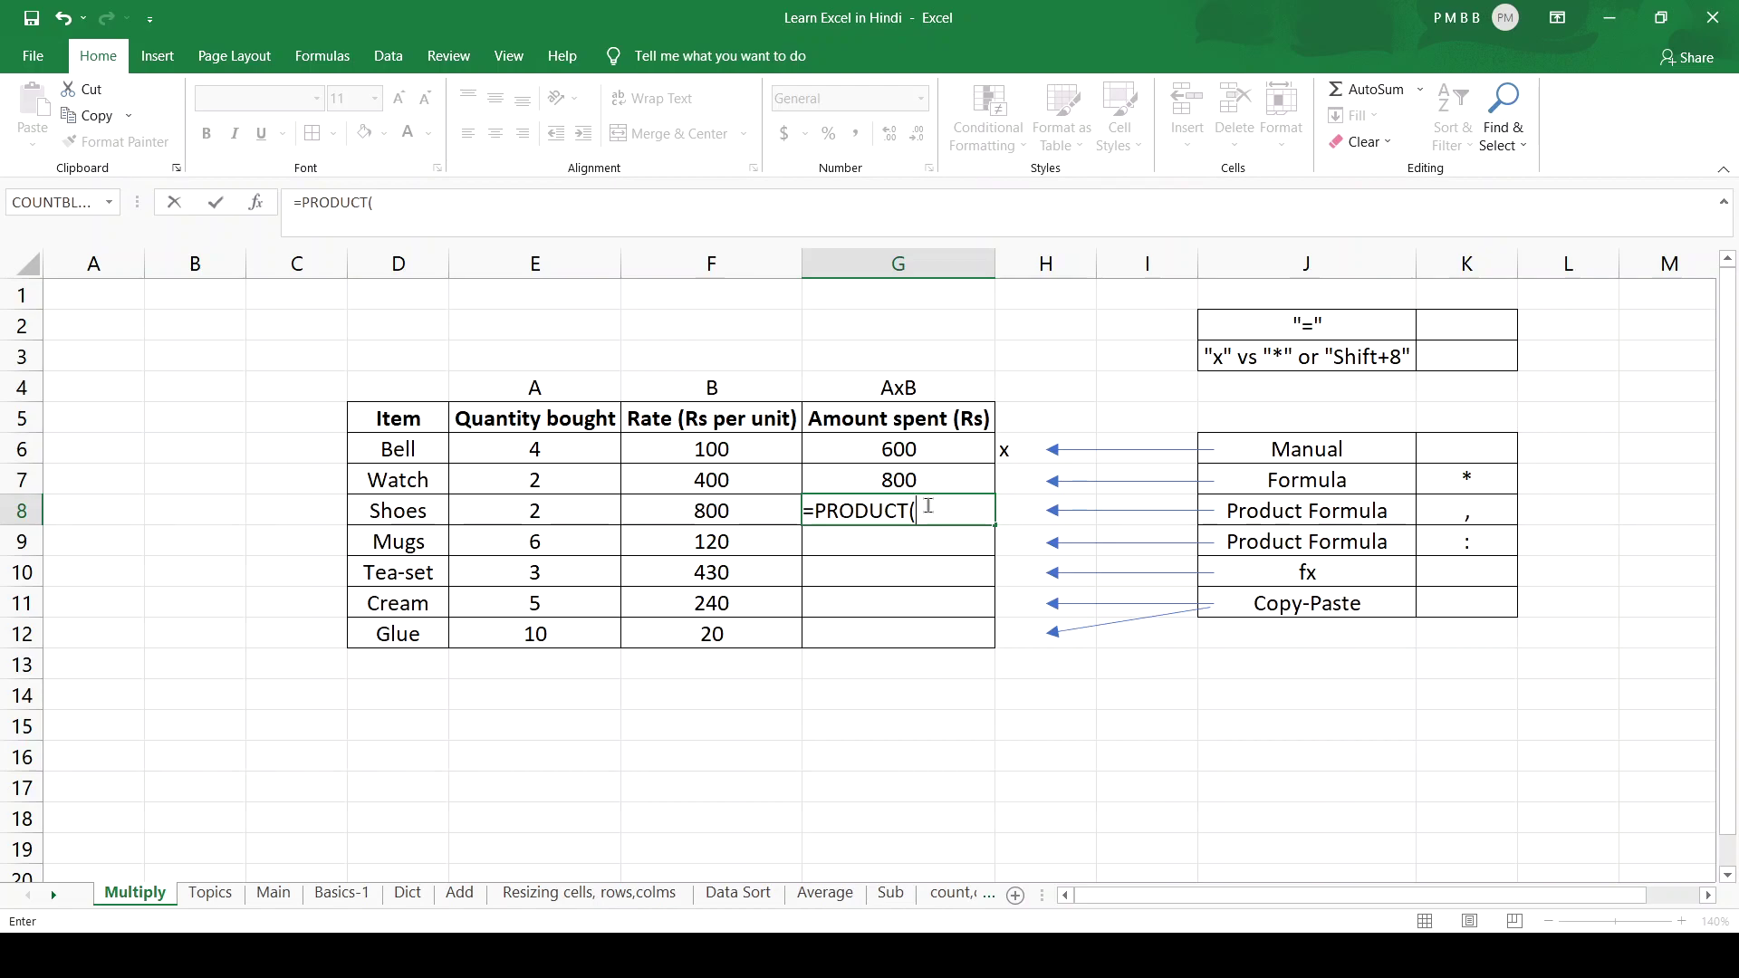
left_click(550, 514)
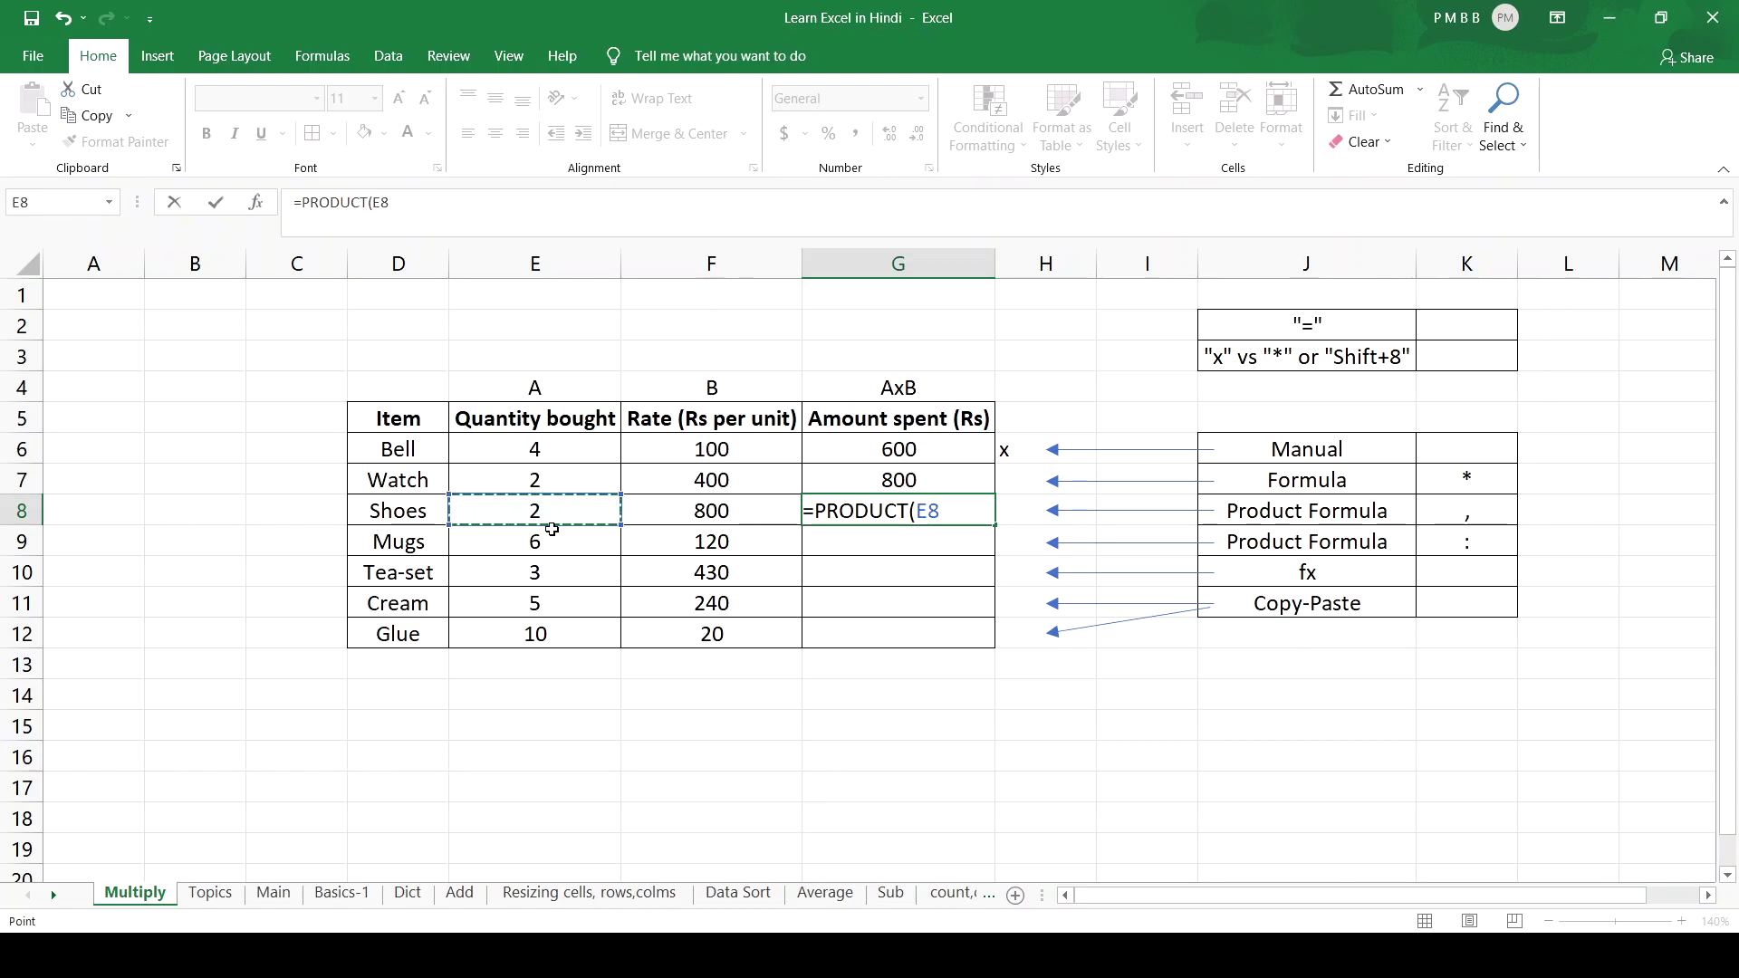
type(",")
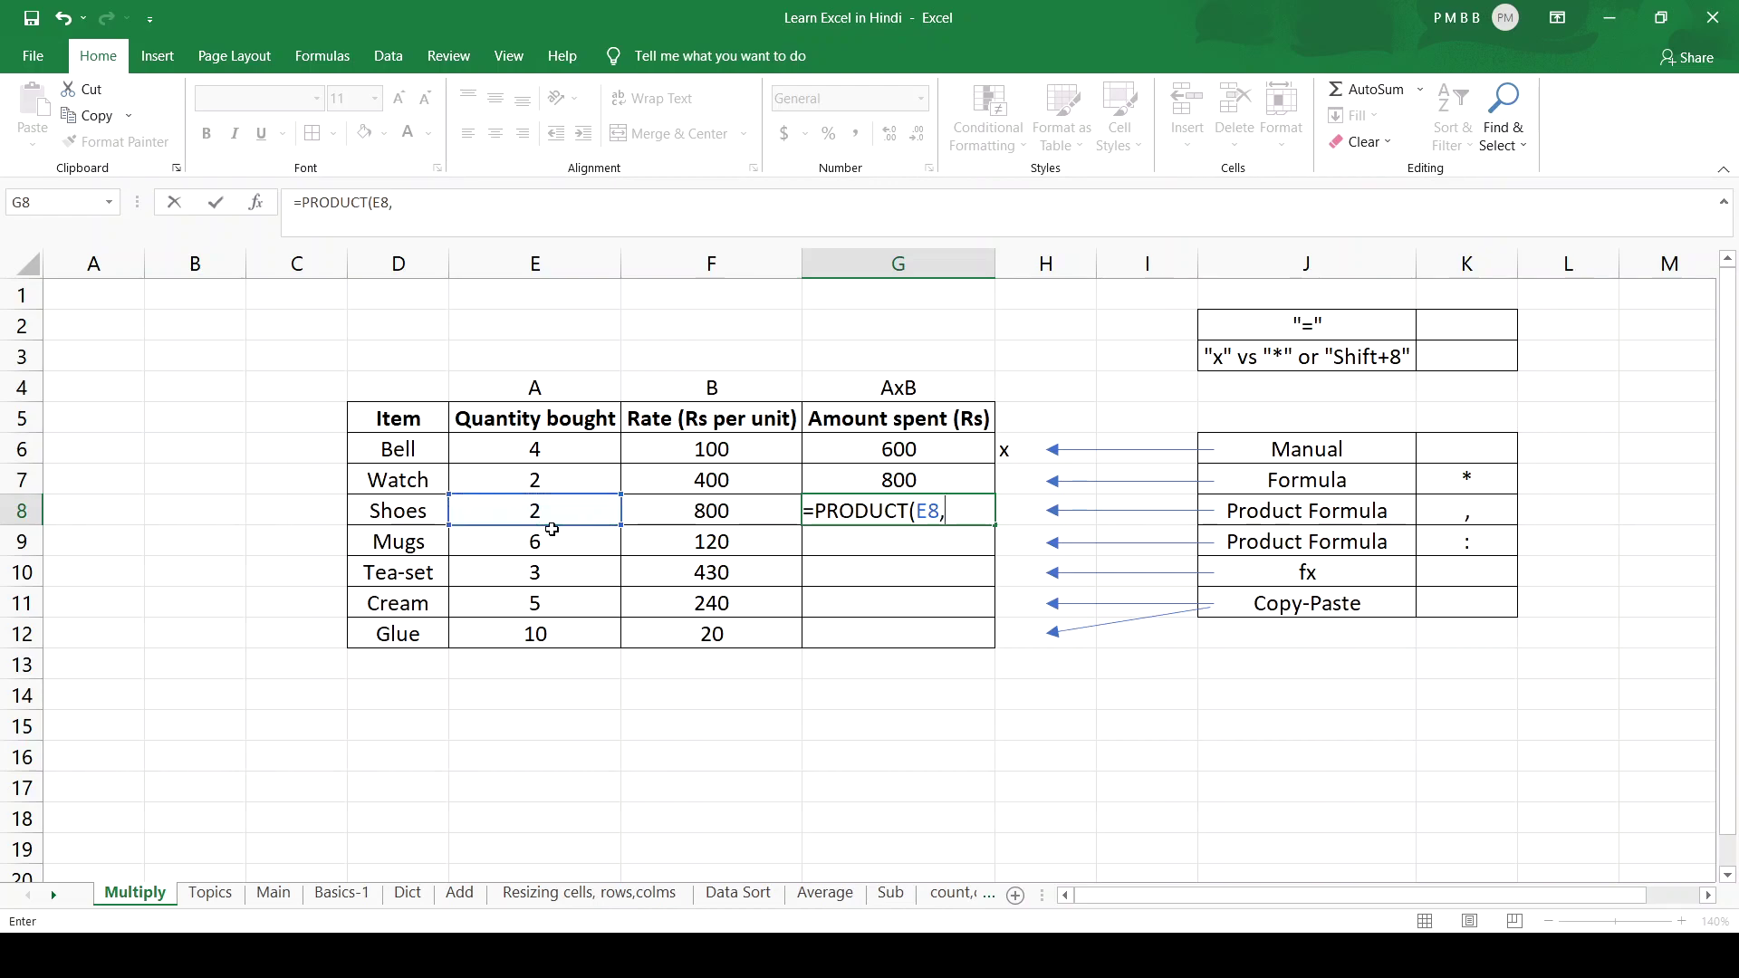
left_click(711, 511)
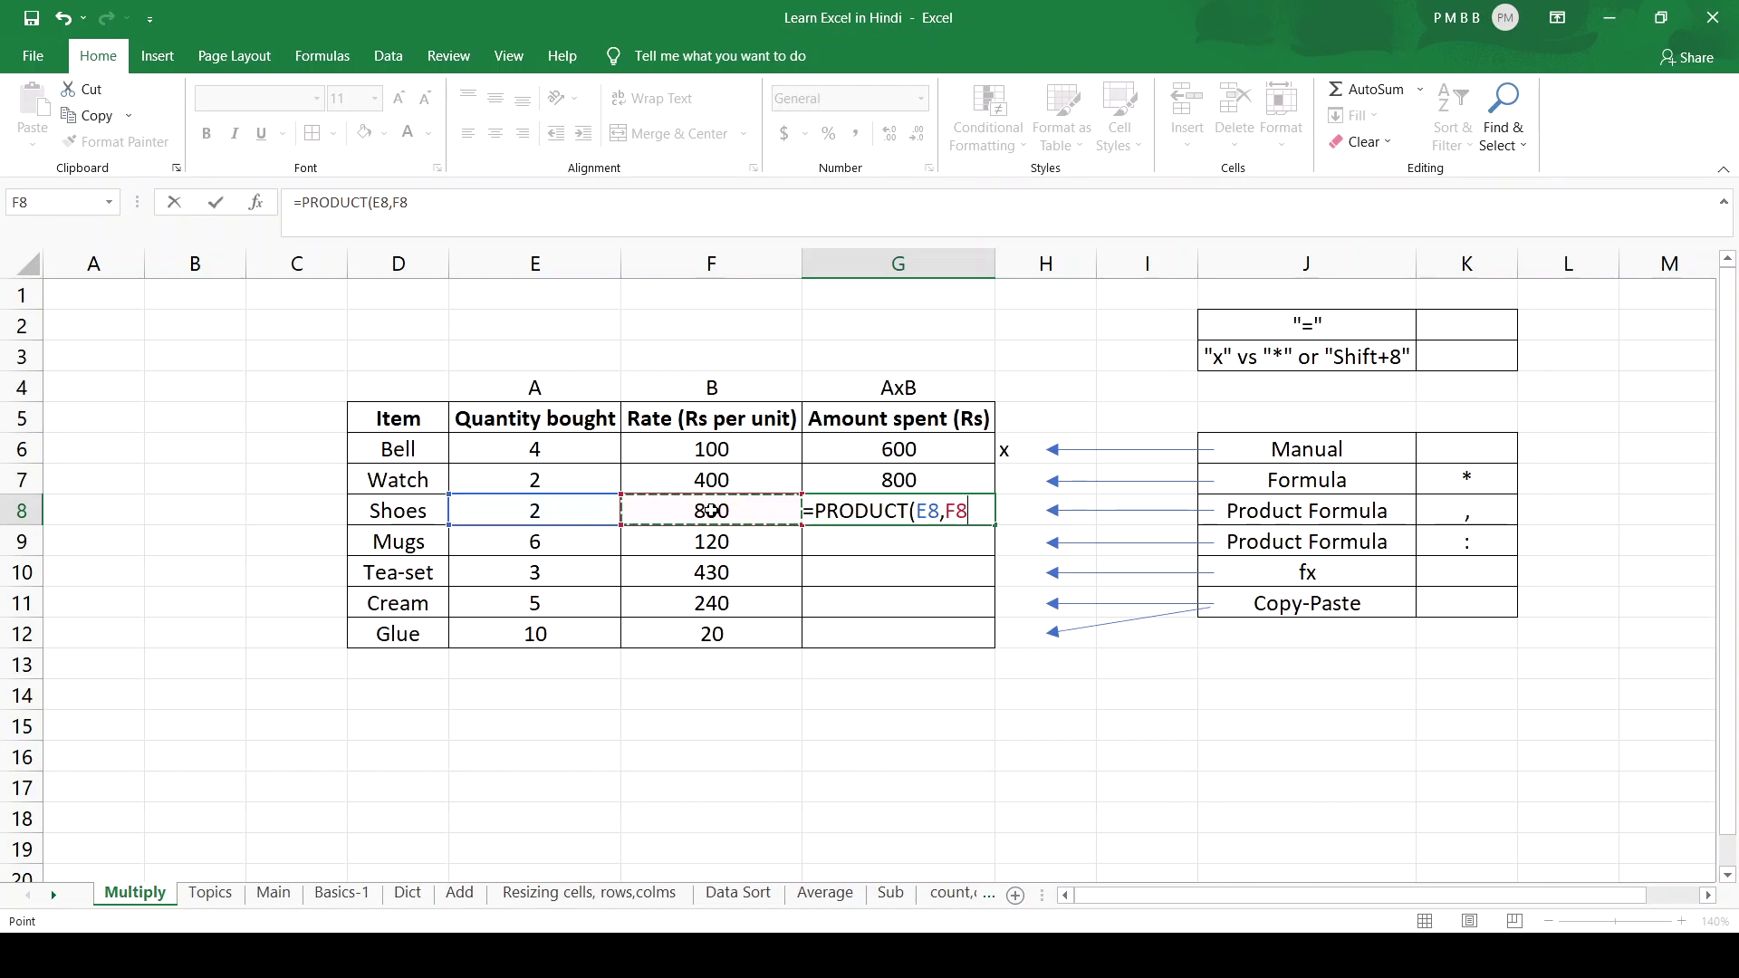
type(")")
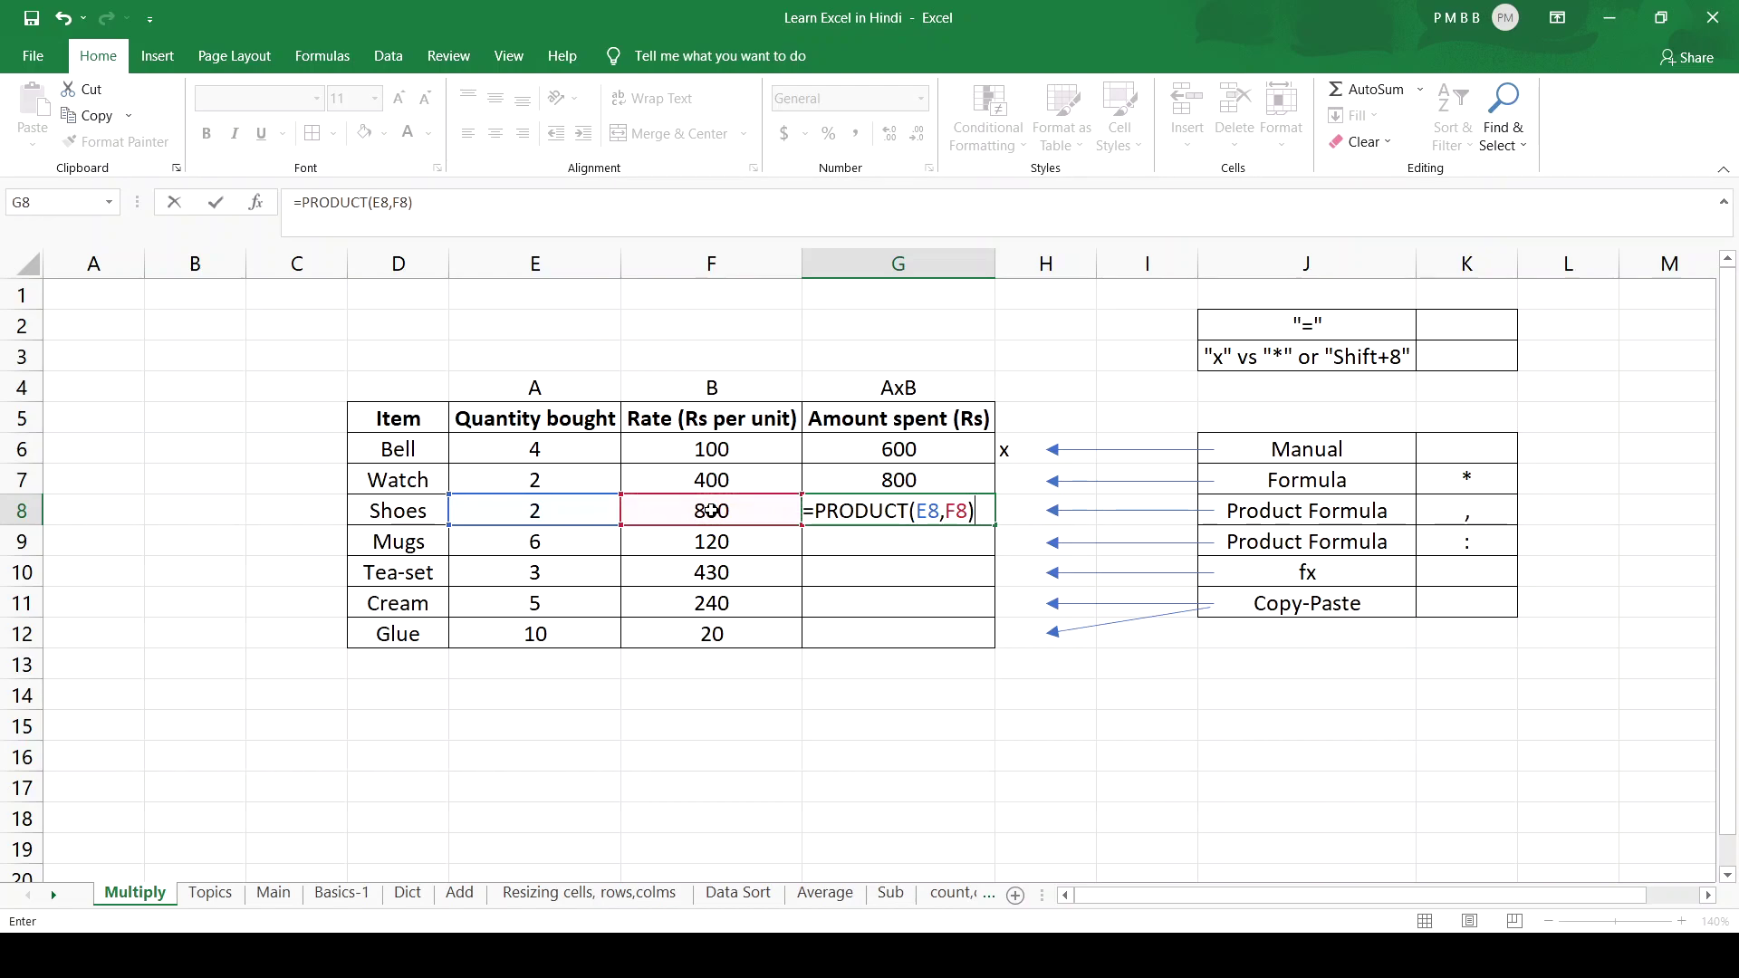
key("Return")
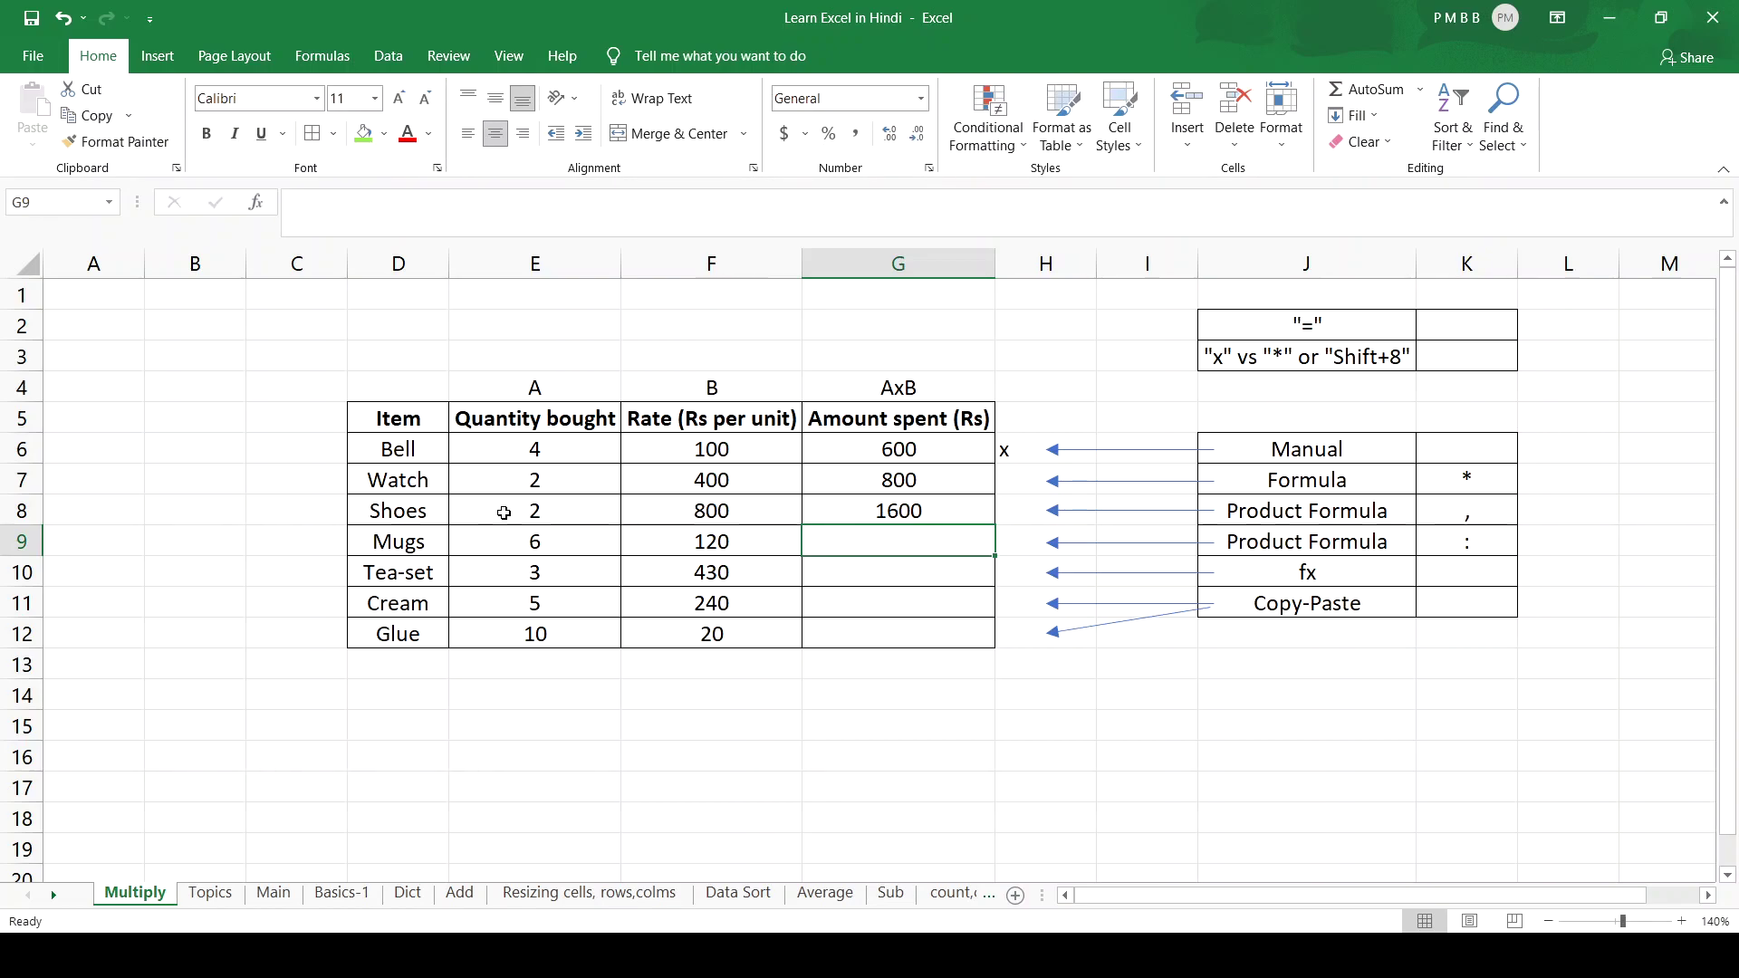
left_click(857, 517)
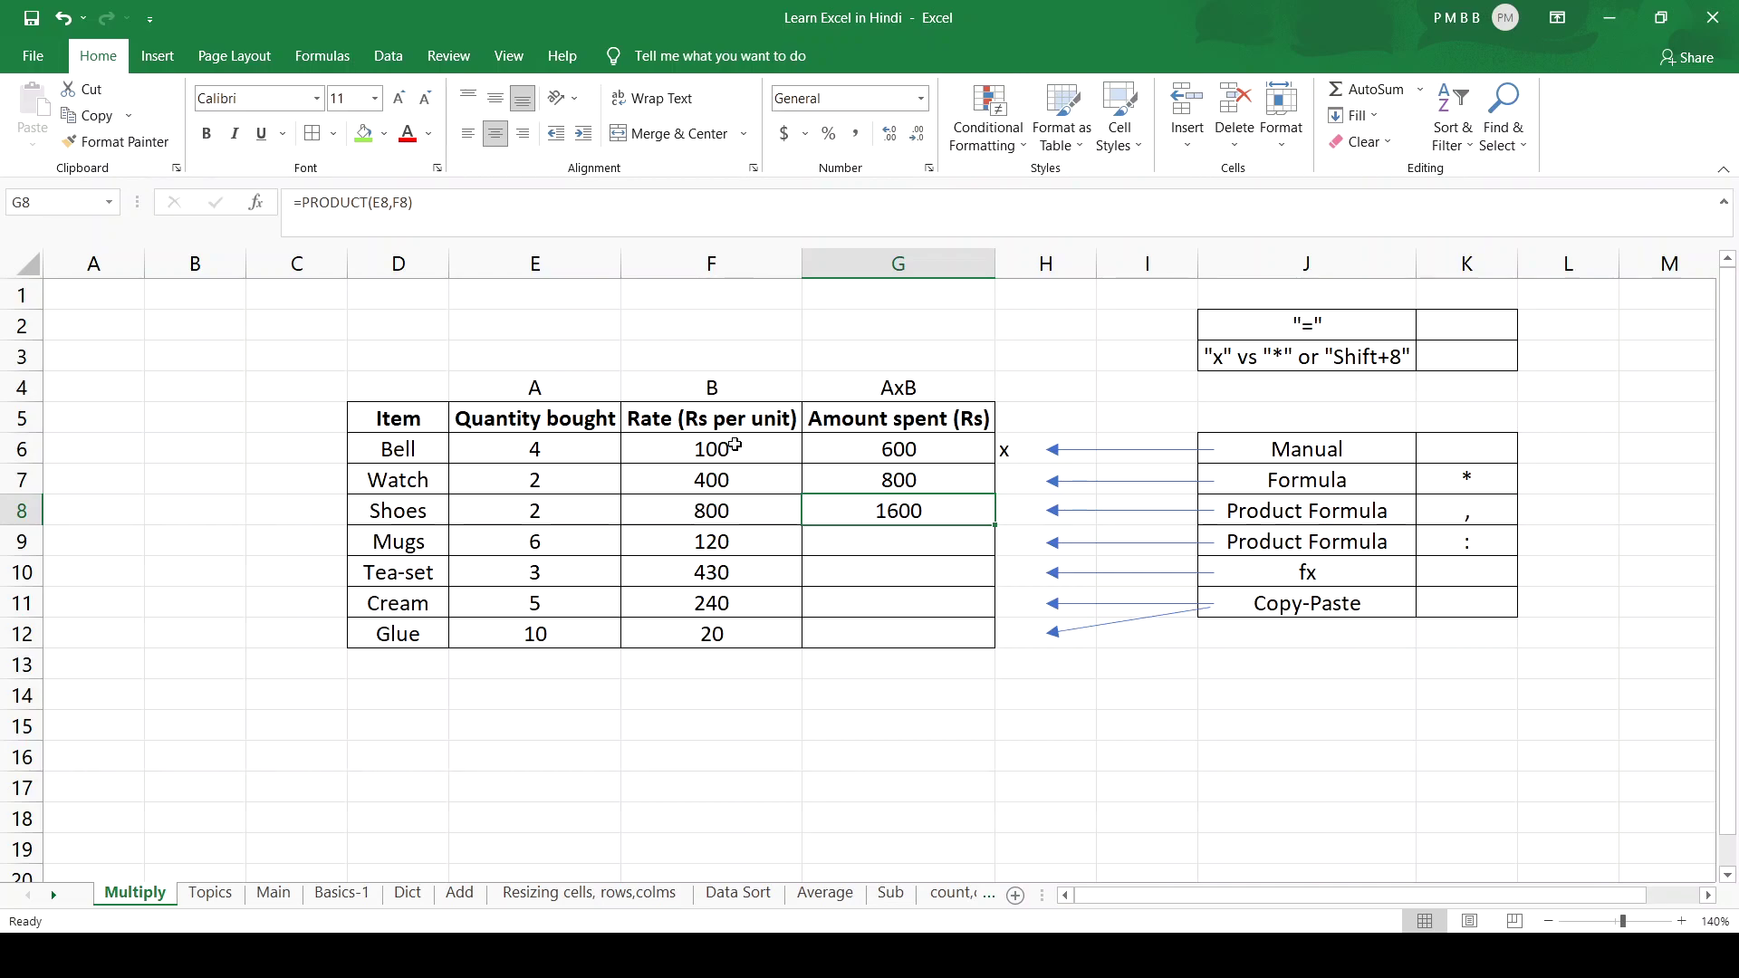
left_click(854, 543)
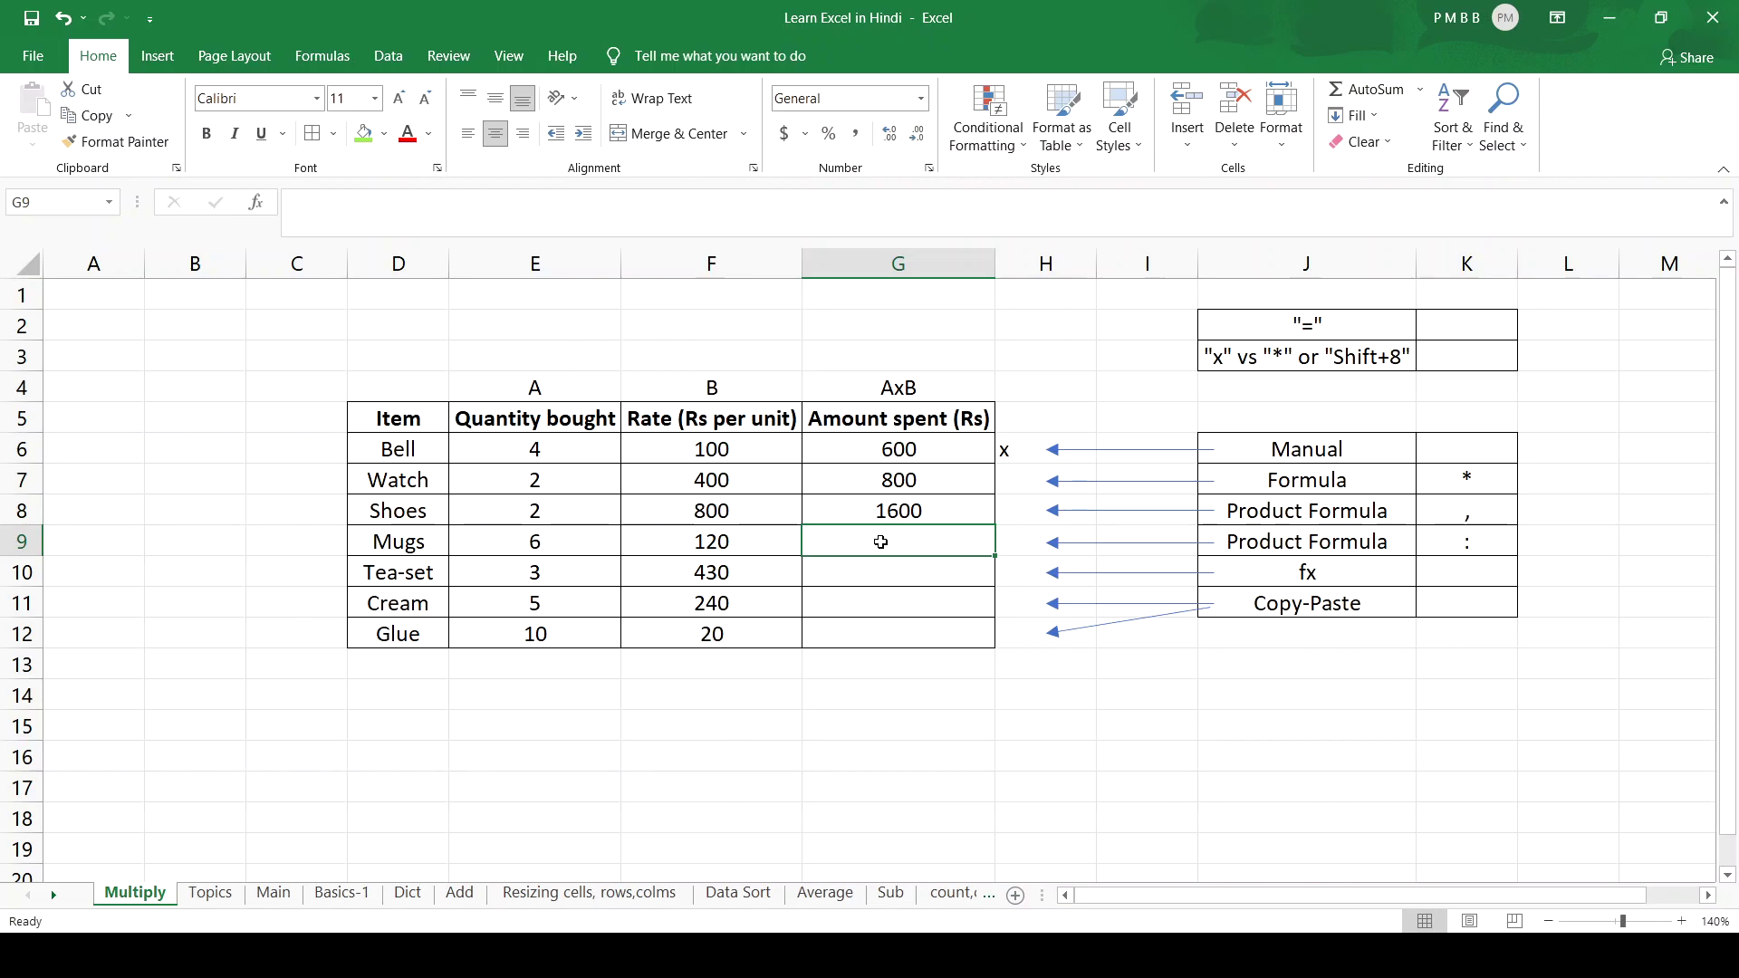
Step: Enter =PRODUCT(E9:F9) in G9 over the Mugs quantity-rate range, giving 720
type("=")
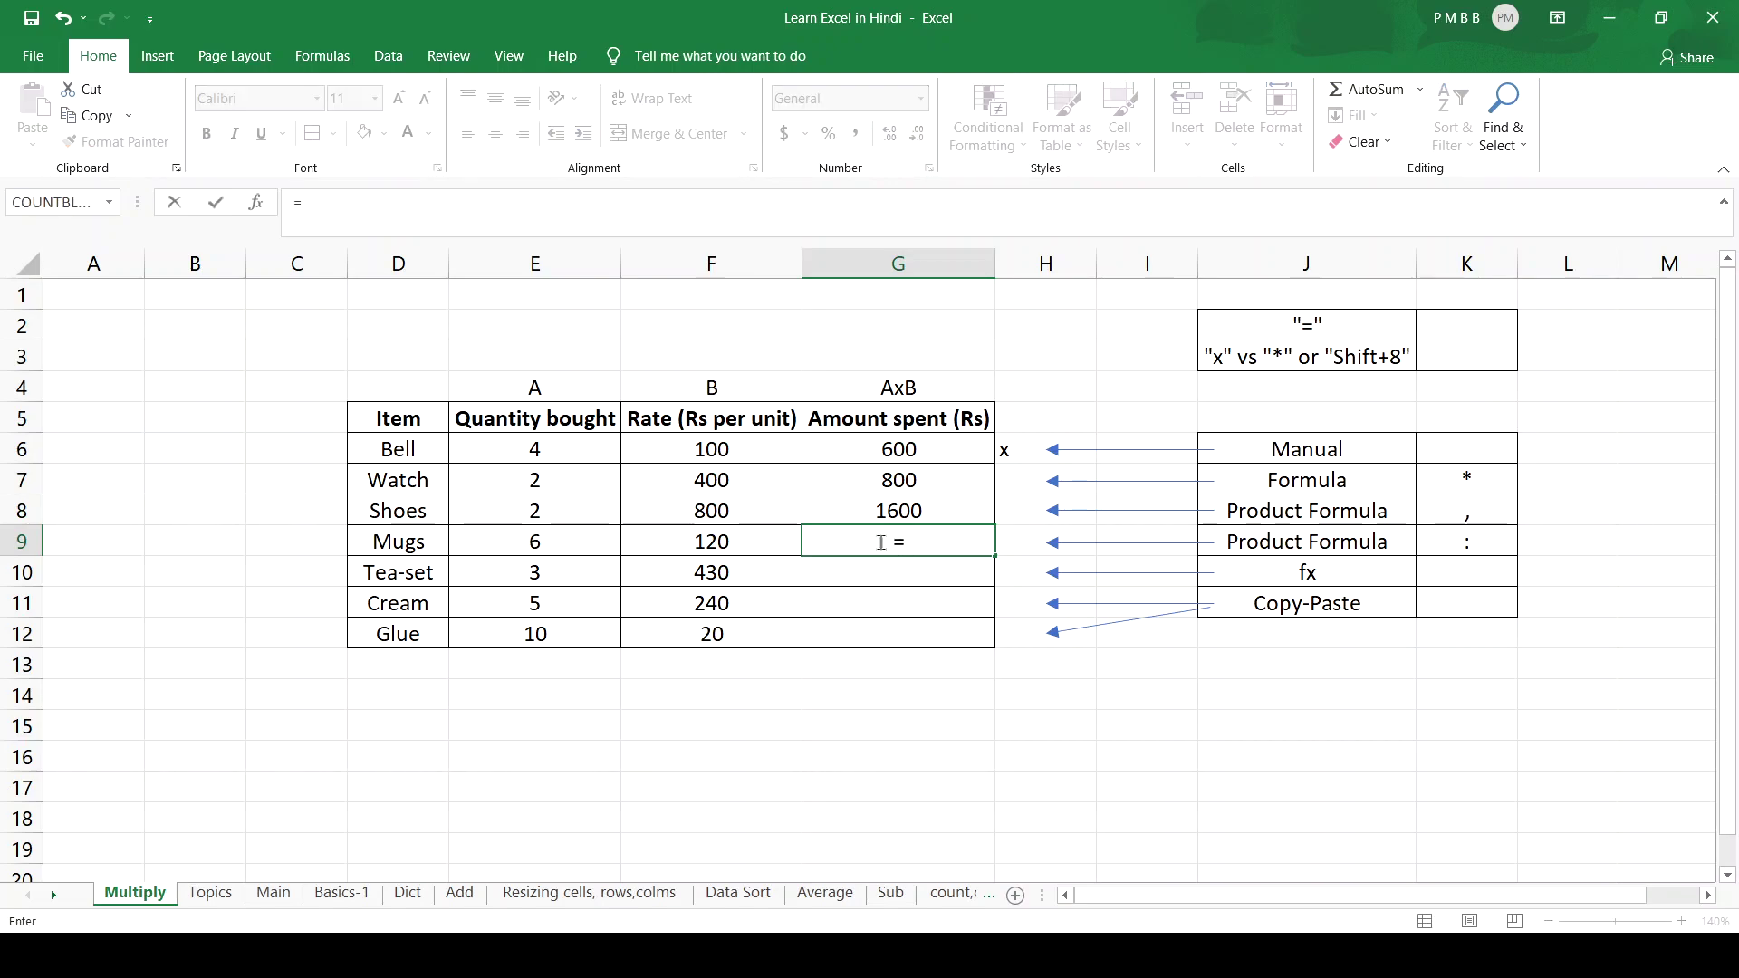
type("PROD")
type("UCT")
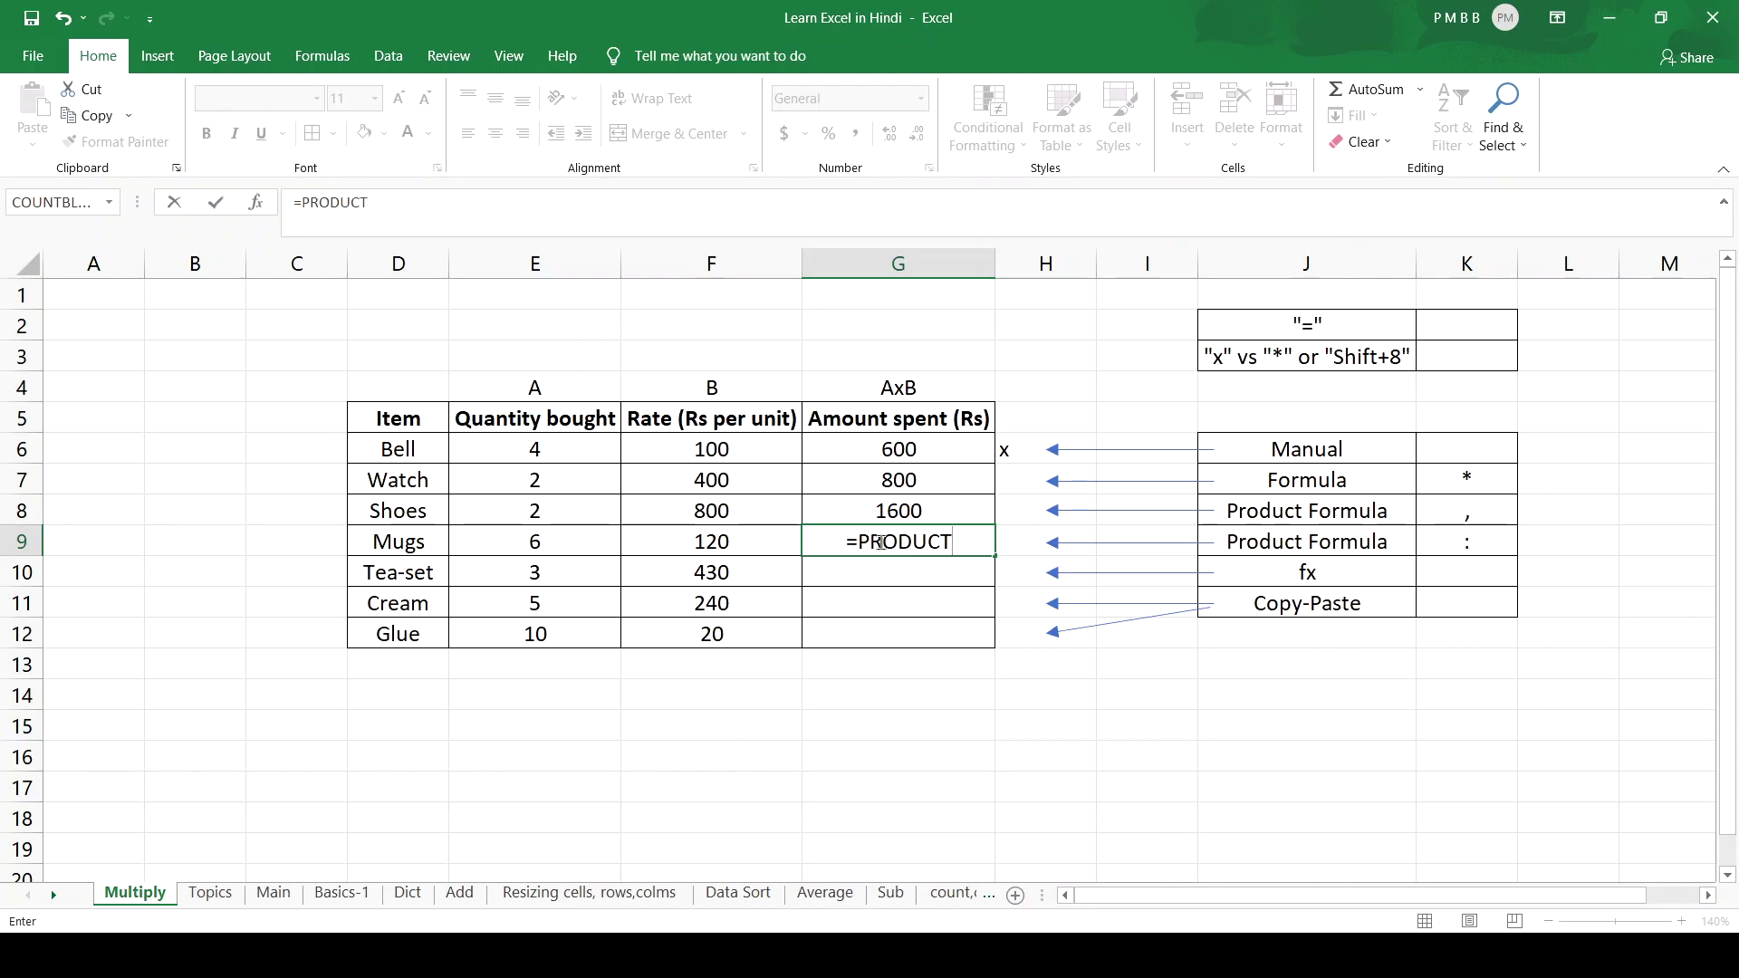
type("(")
left_click(514, 542)
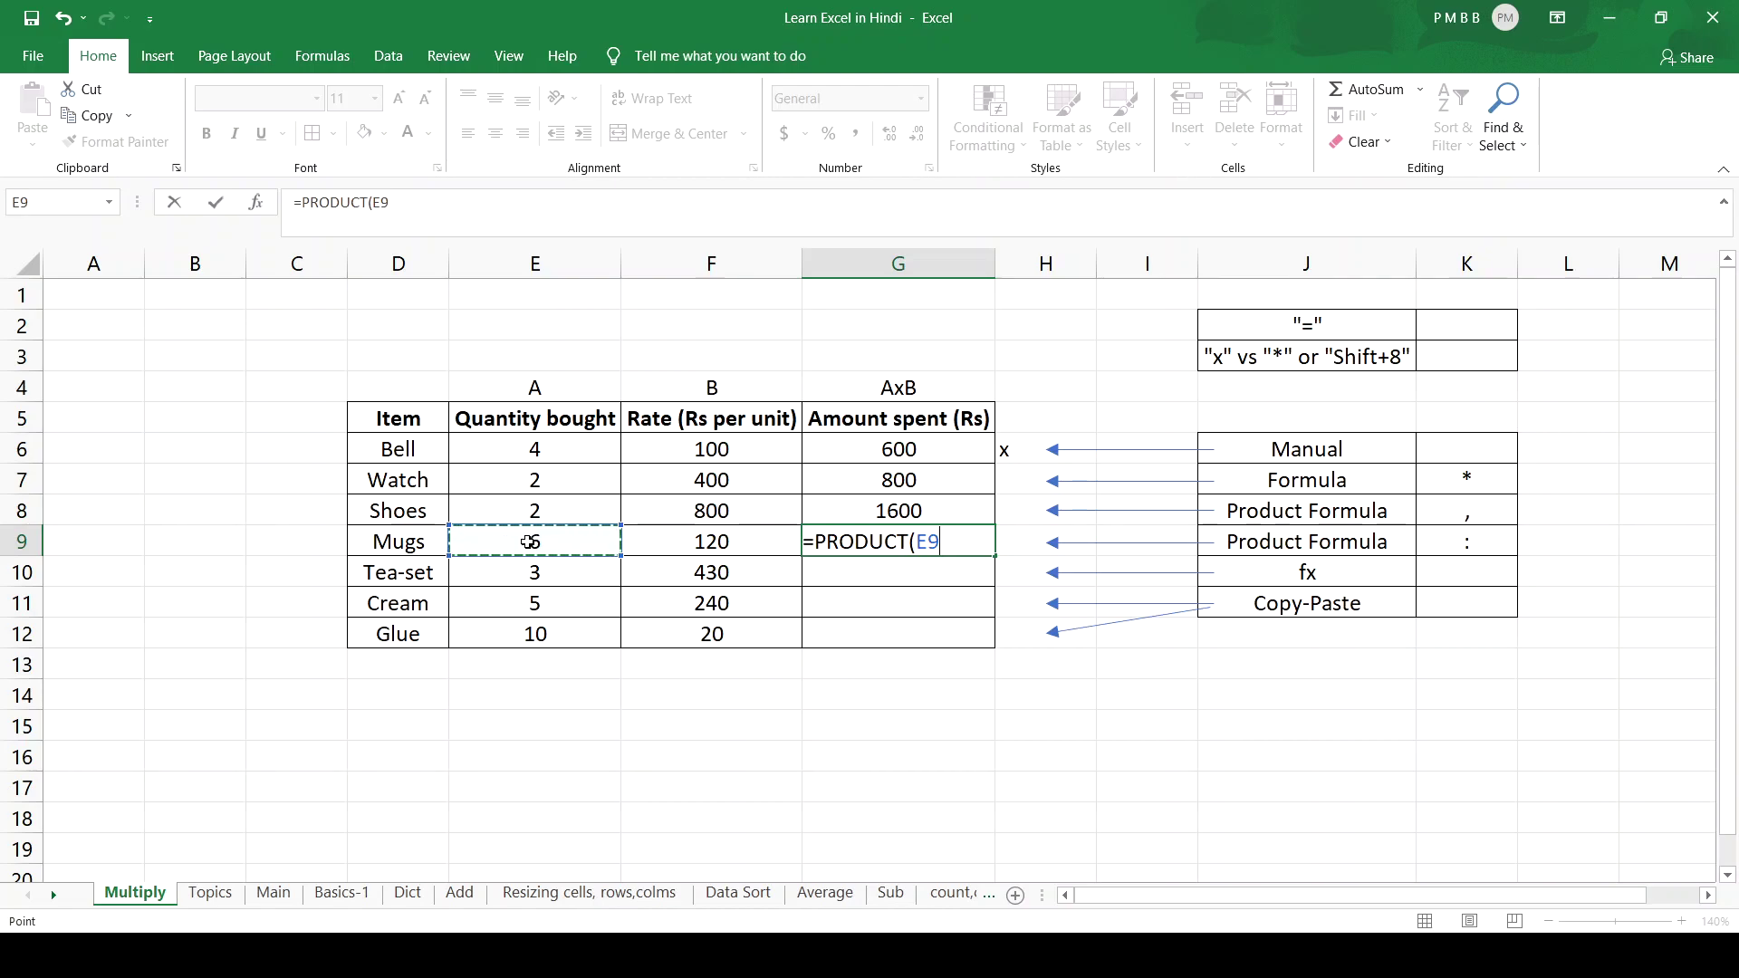
left_click_drag(611, 542, 629, 540)
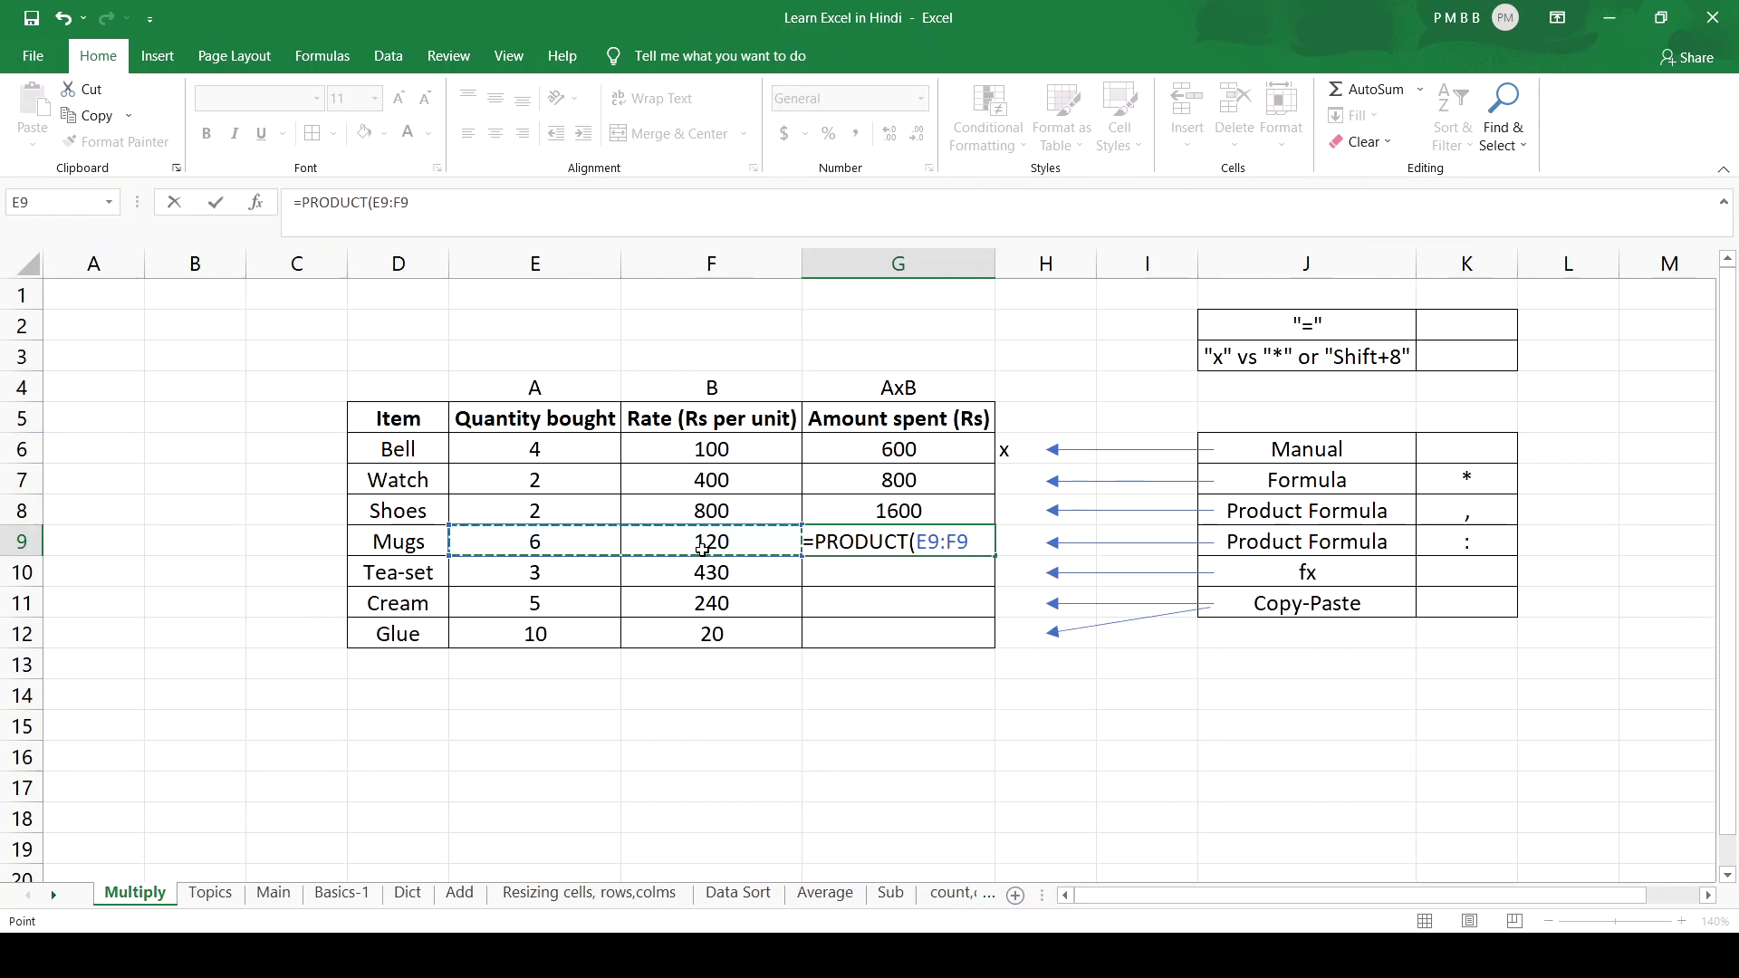
type(")")
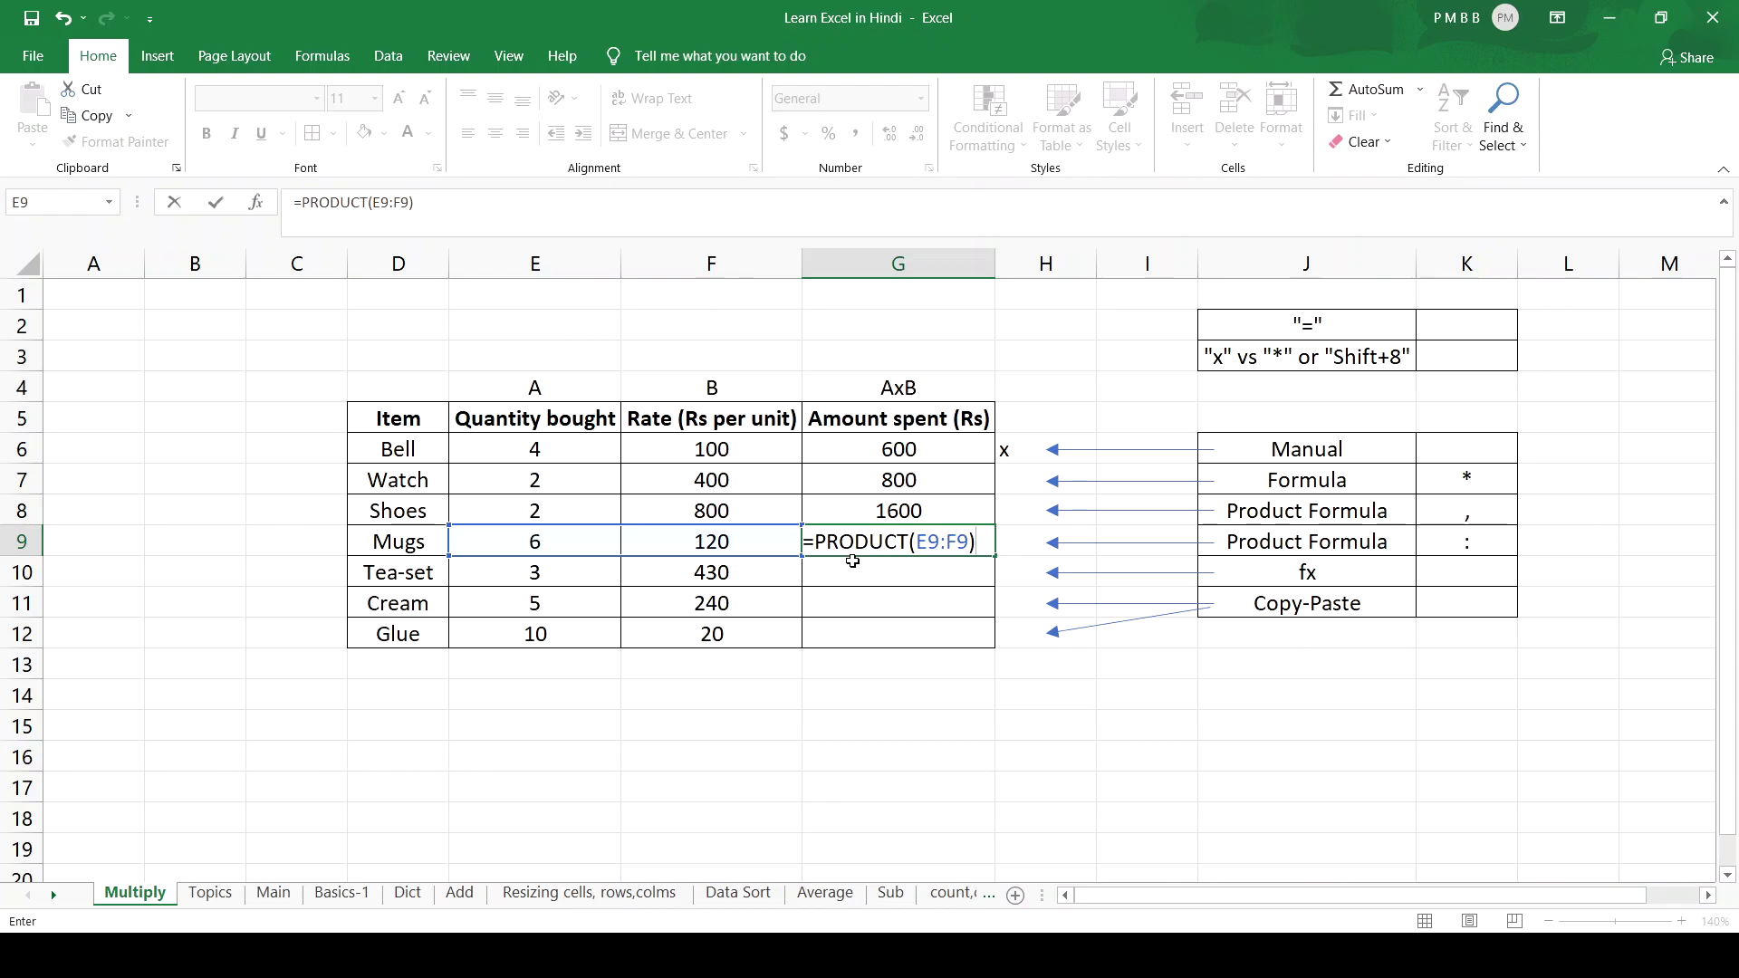
key("Return")
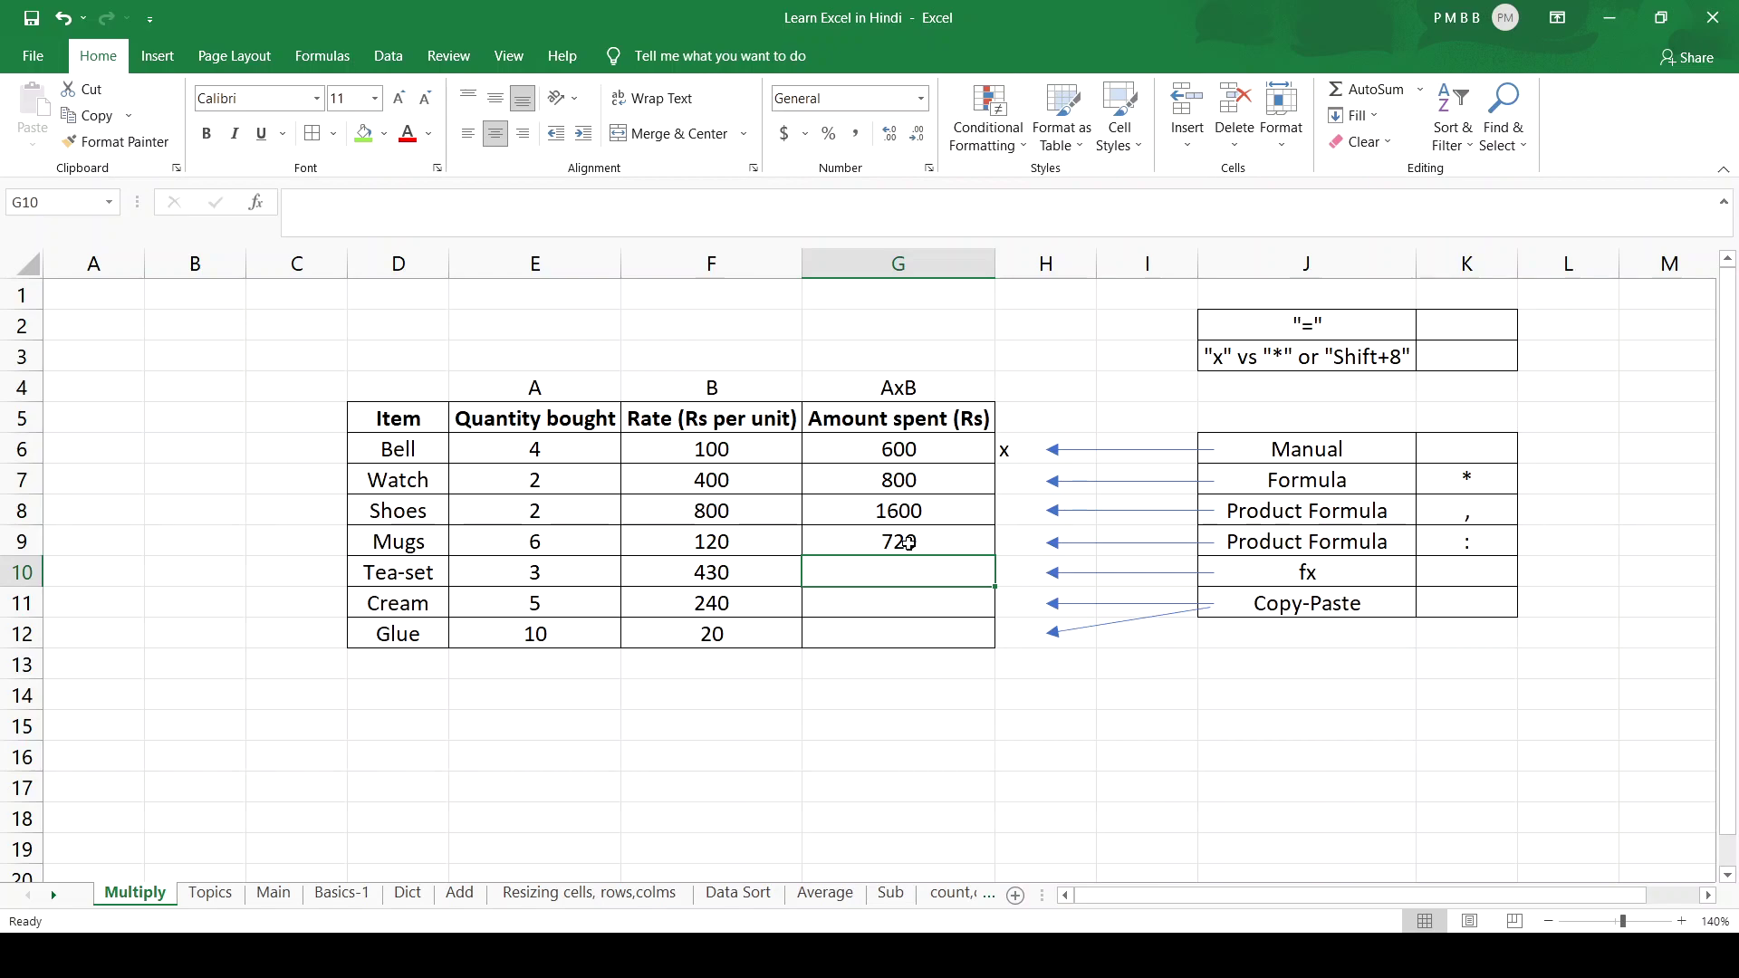
left_click(541, 667)
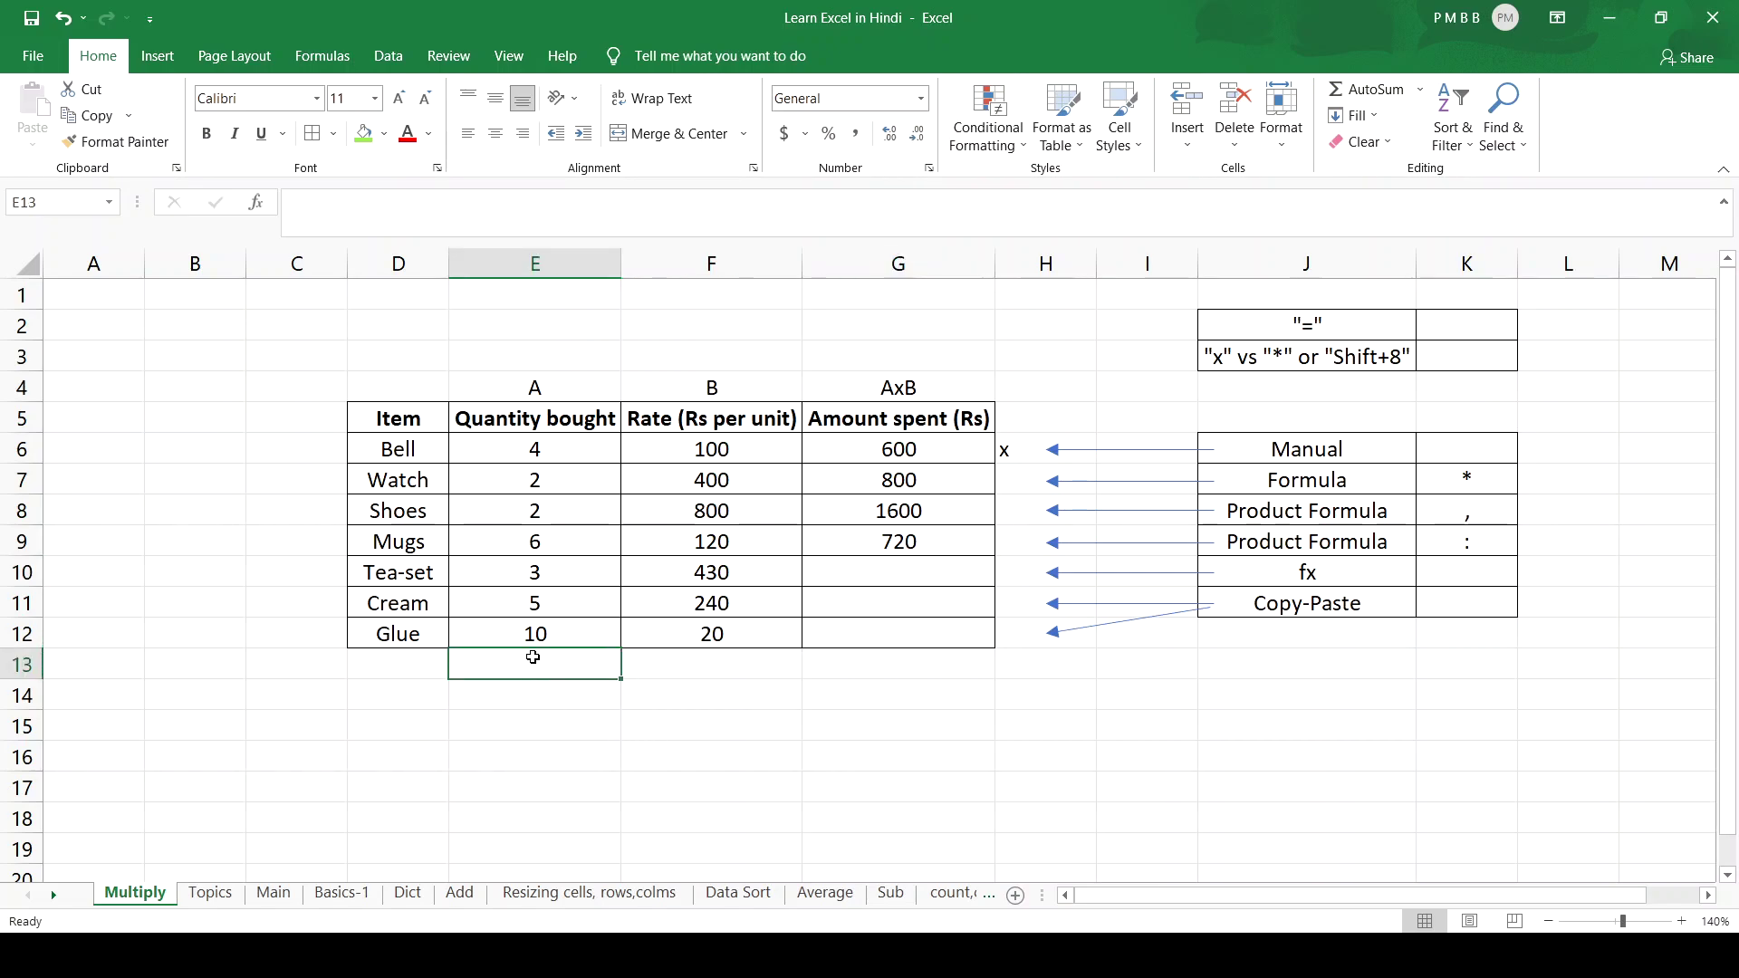
type("=pro")
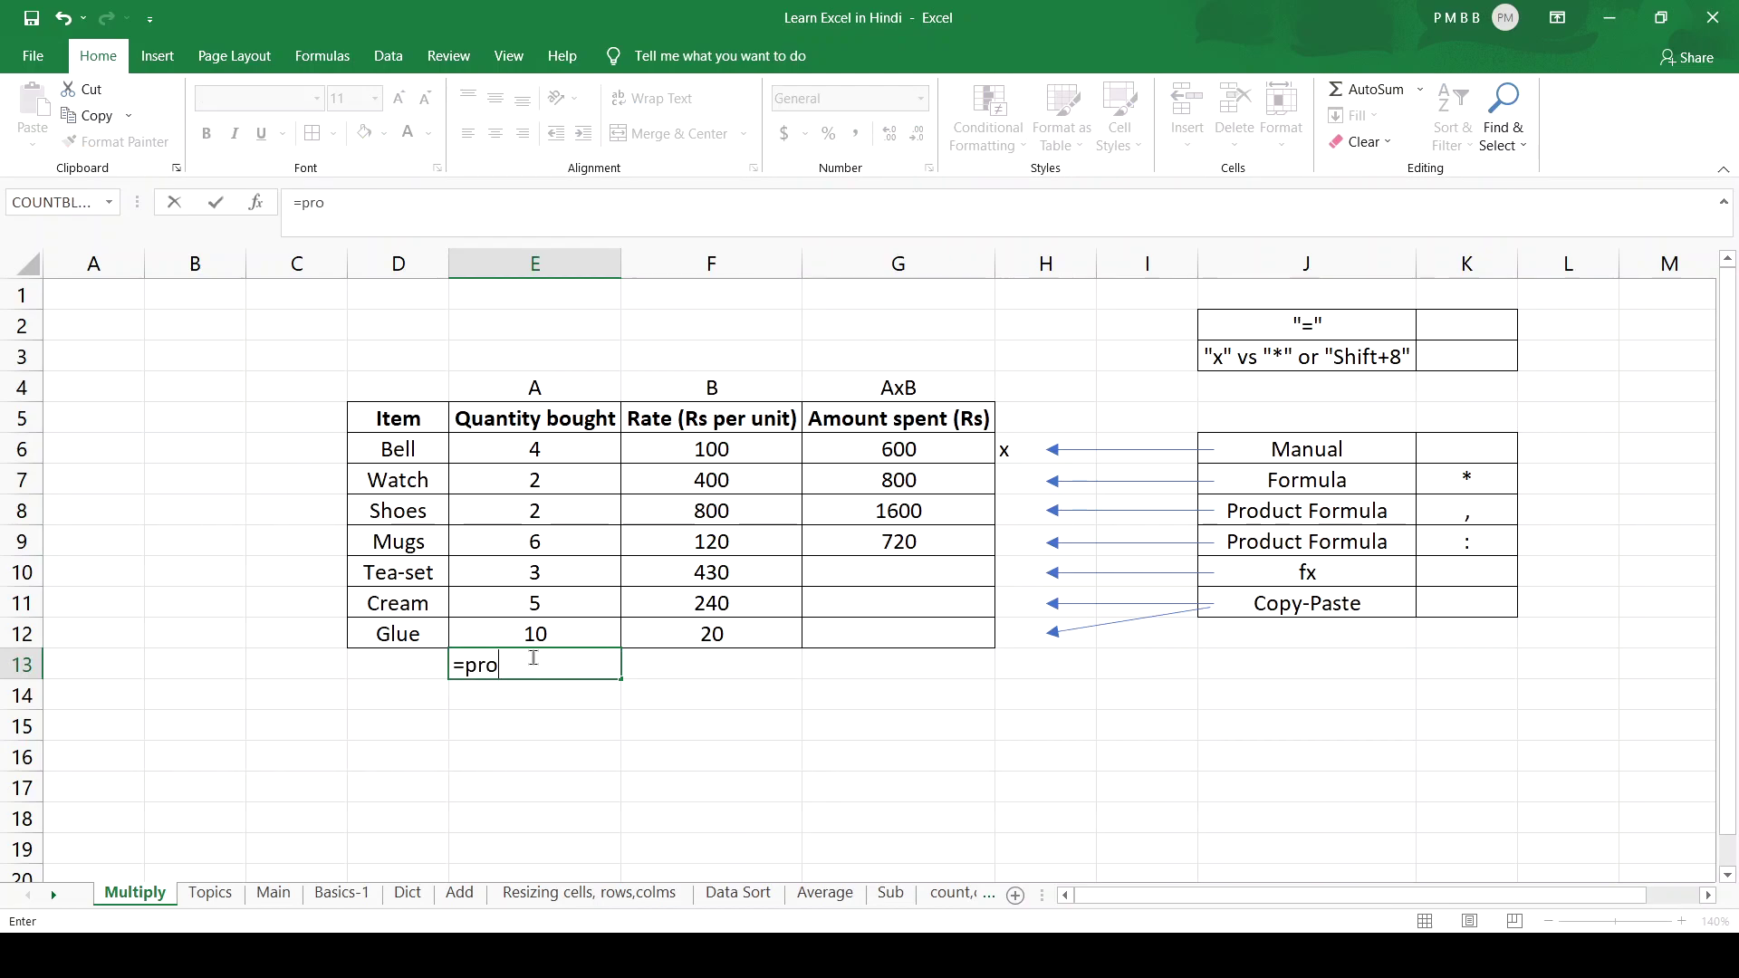
type("duct(")
left_click_drag(566, 453, 556, 642)
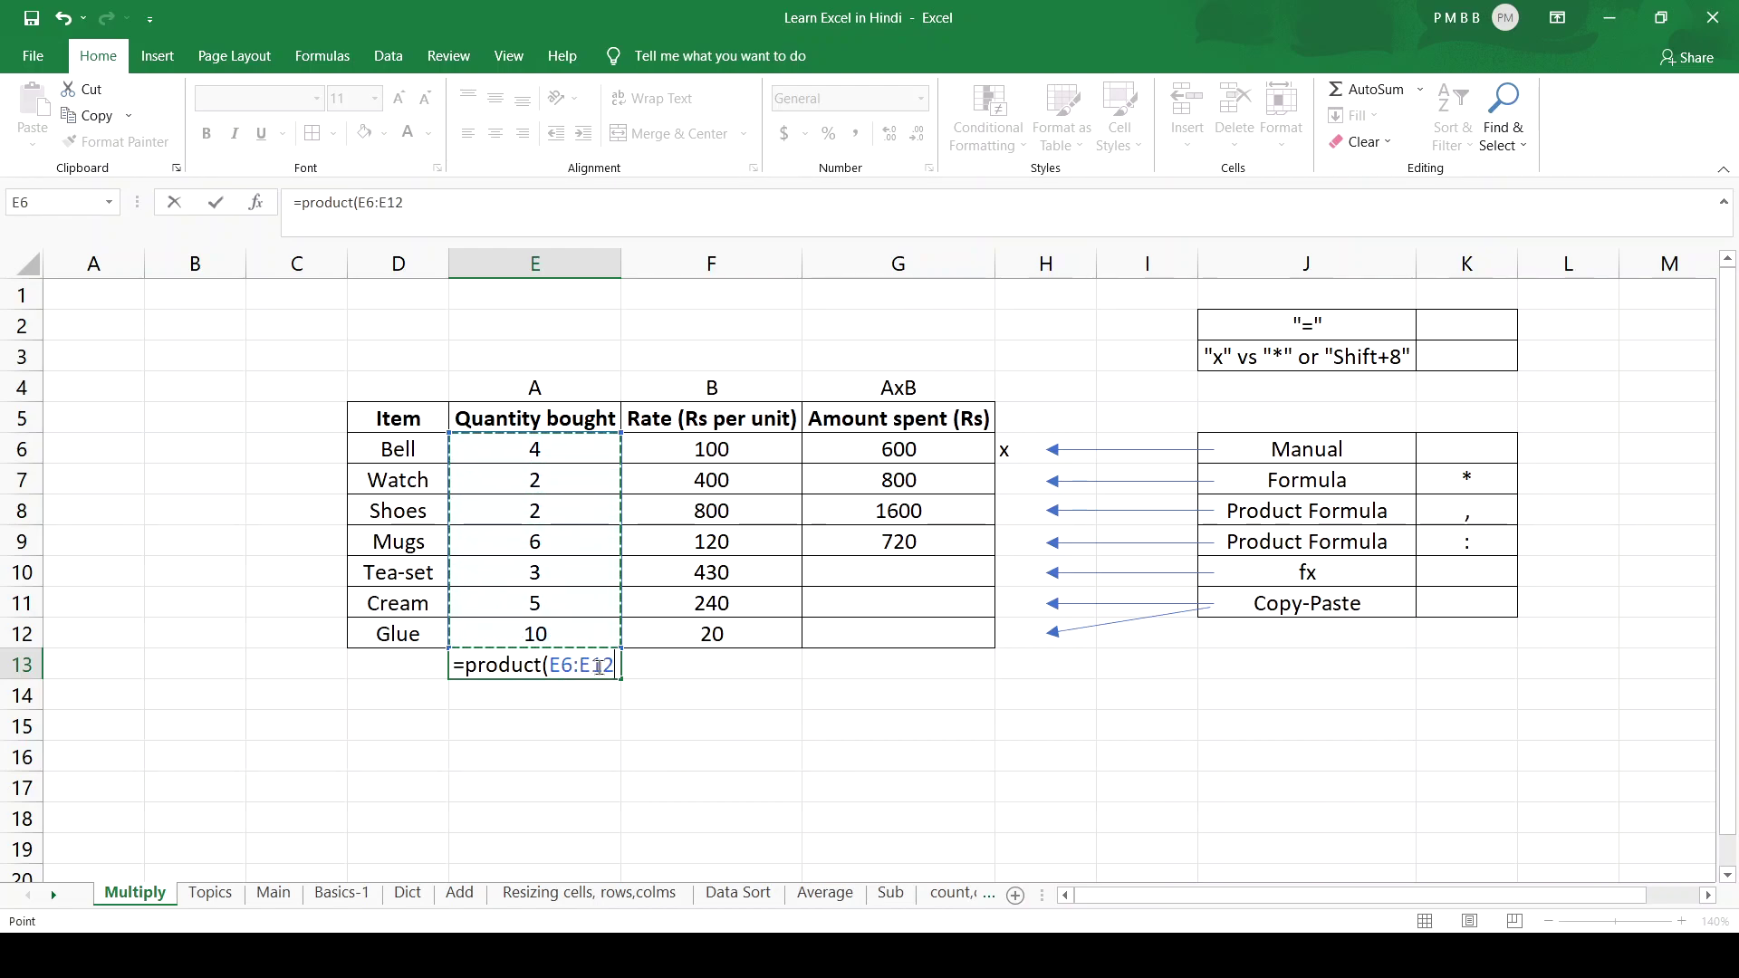
type(")")
key("Return")
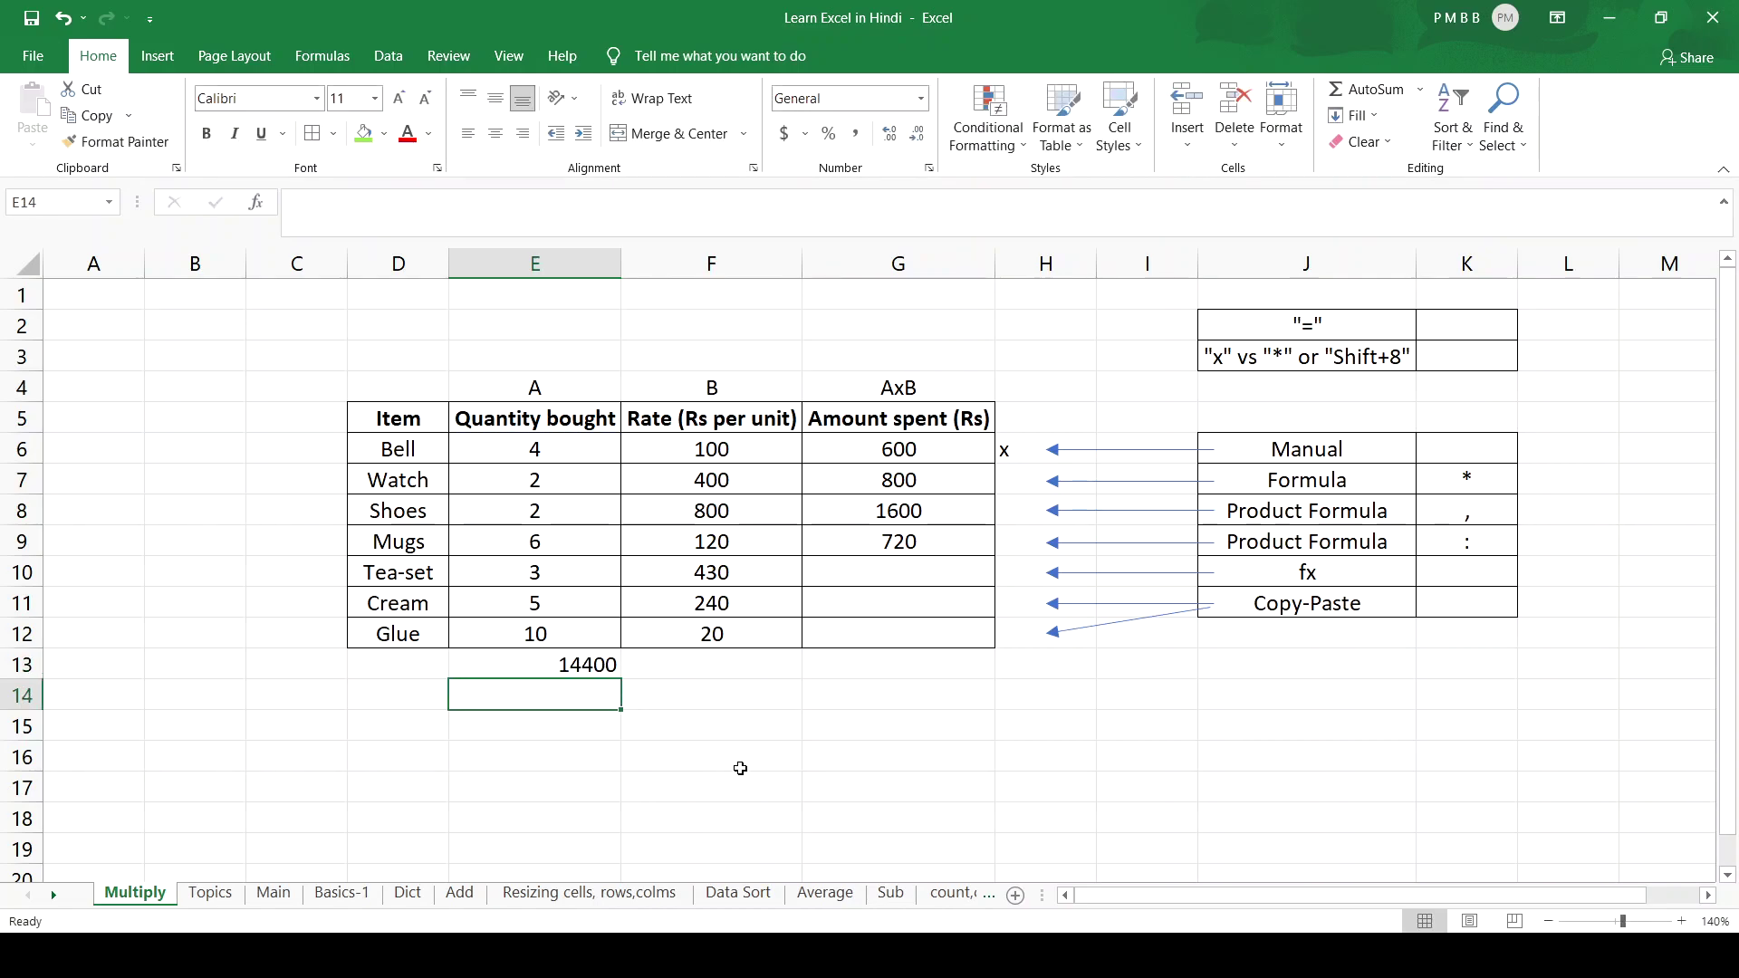
left_click(584, 664)
key("Delete")
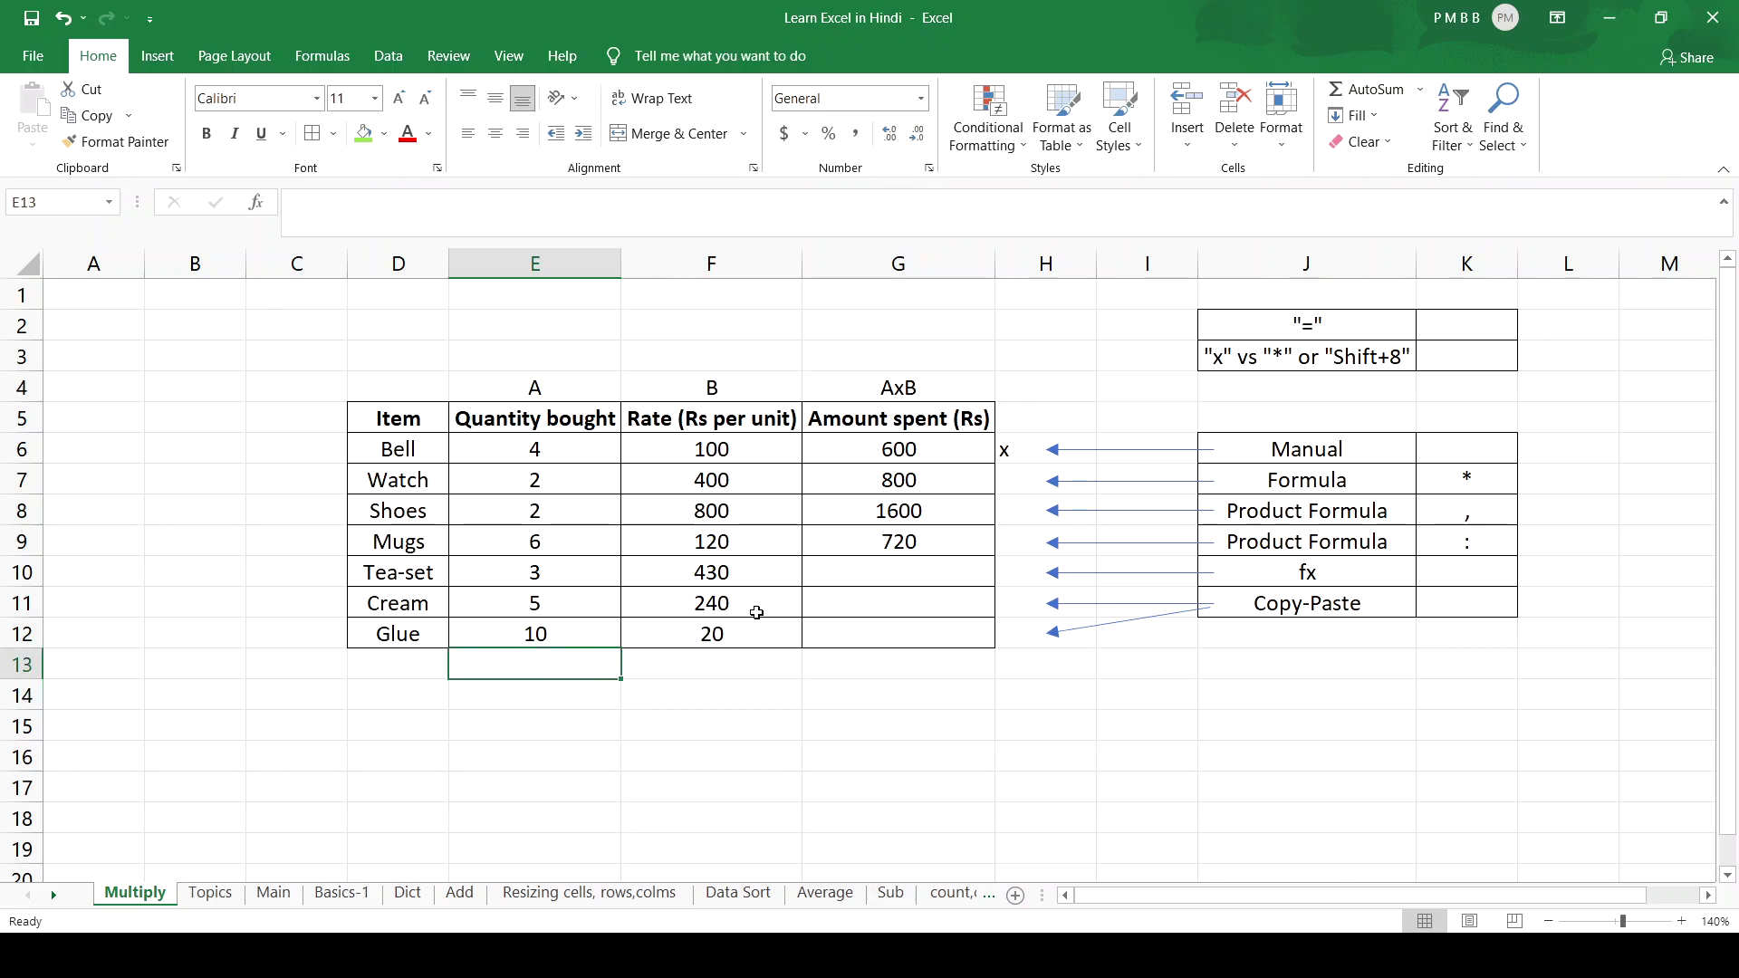
Step: Select G10 and start a formula via Insert Function on the Formulas tab
left_click(913, 567)
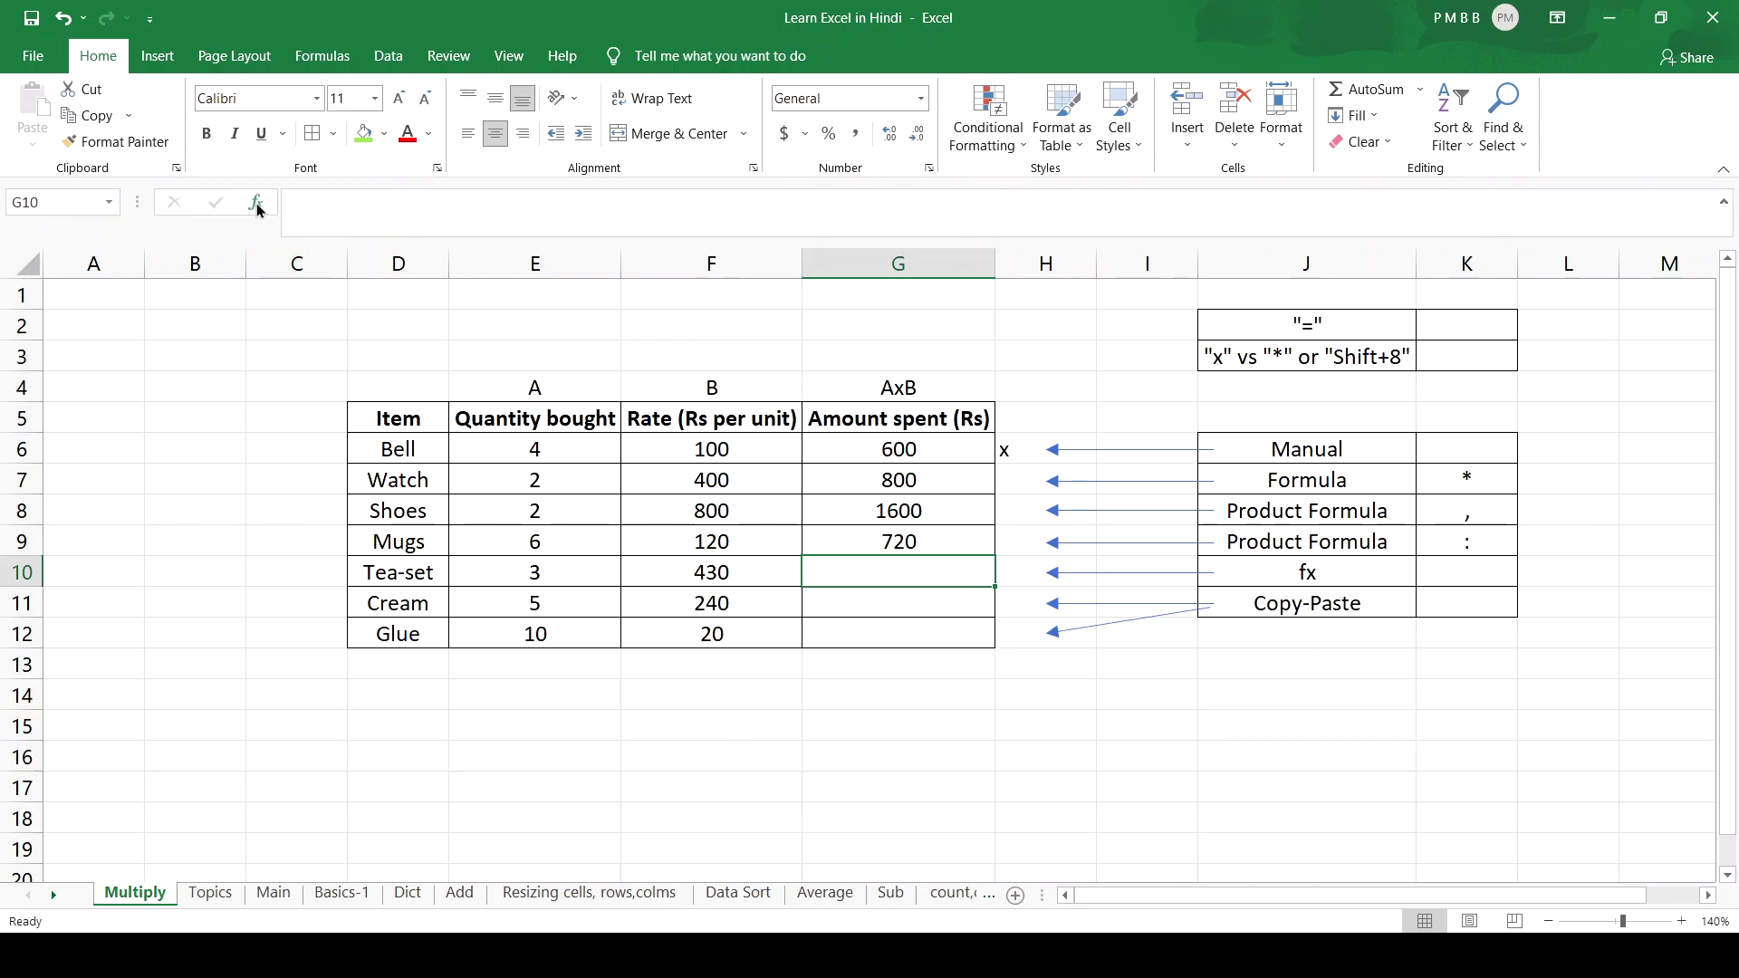
left_click(319, 59)
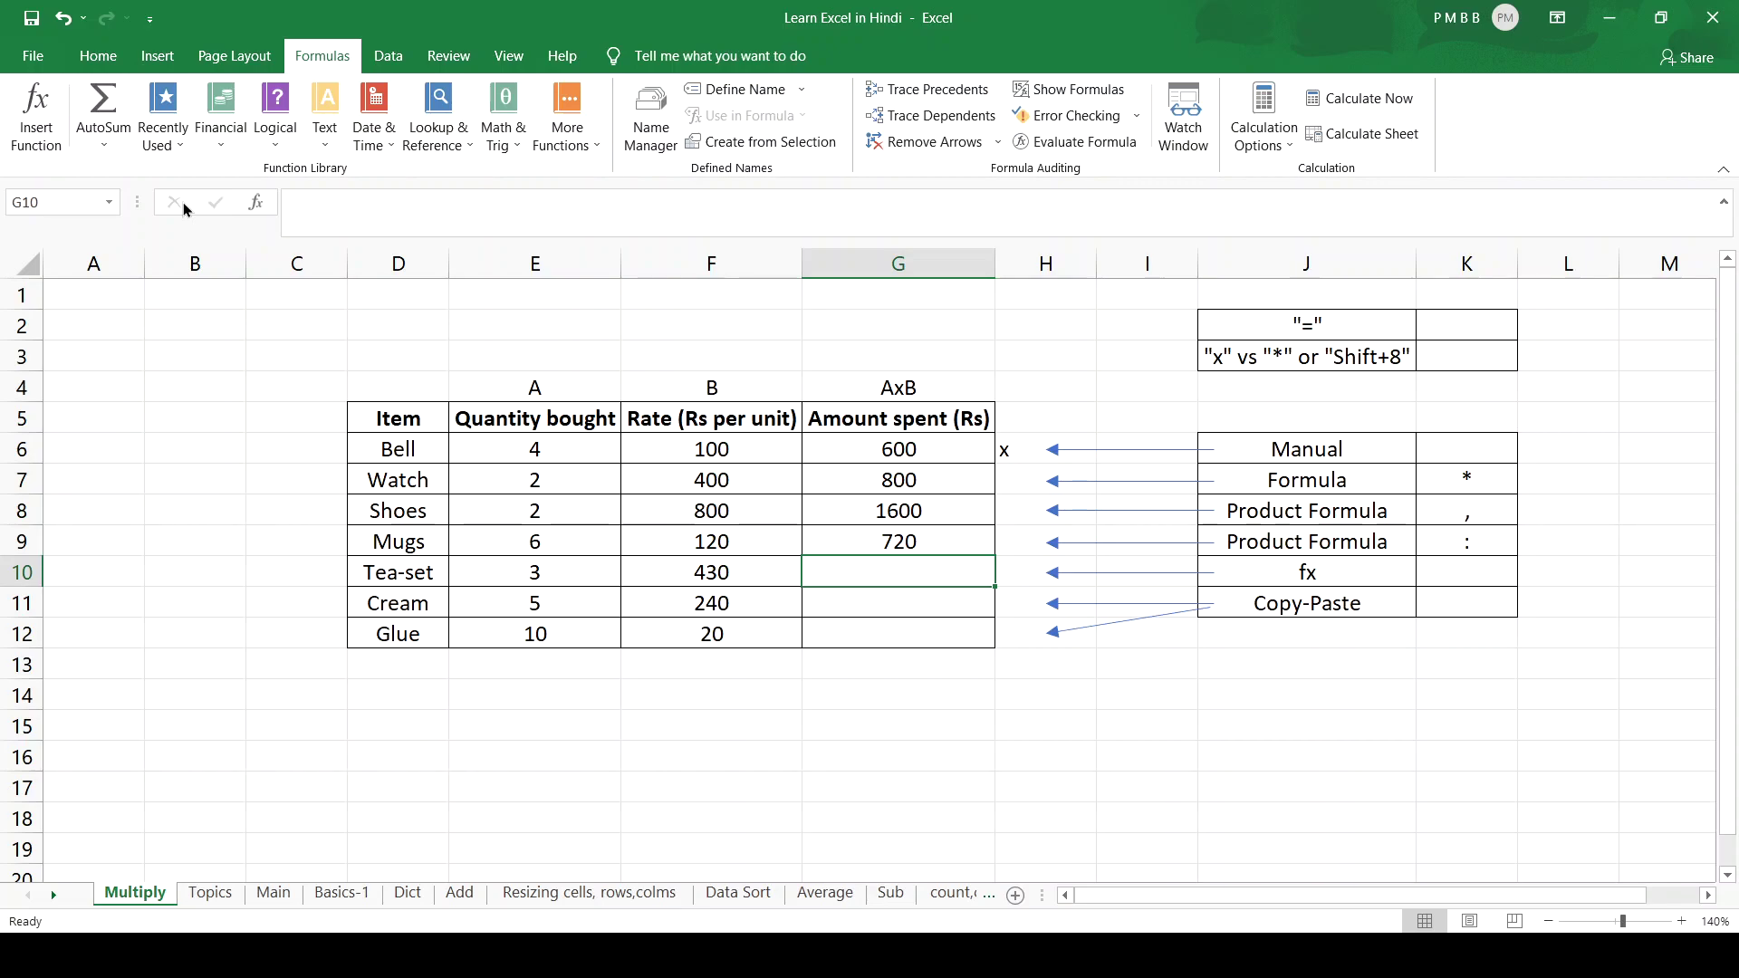
left_click(34, 98)
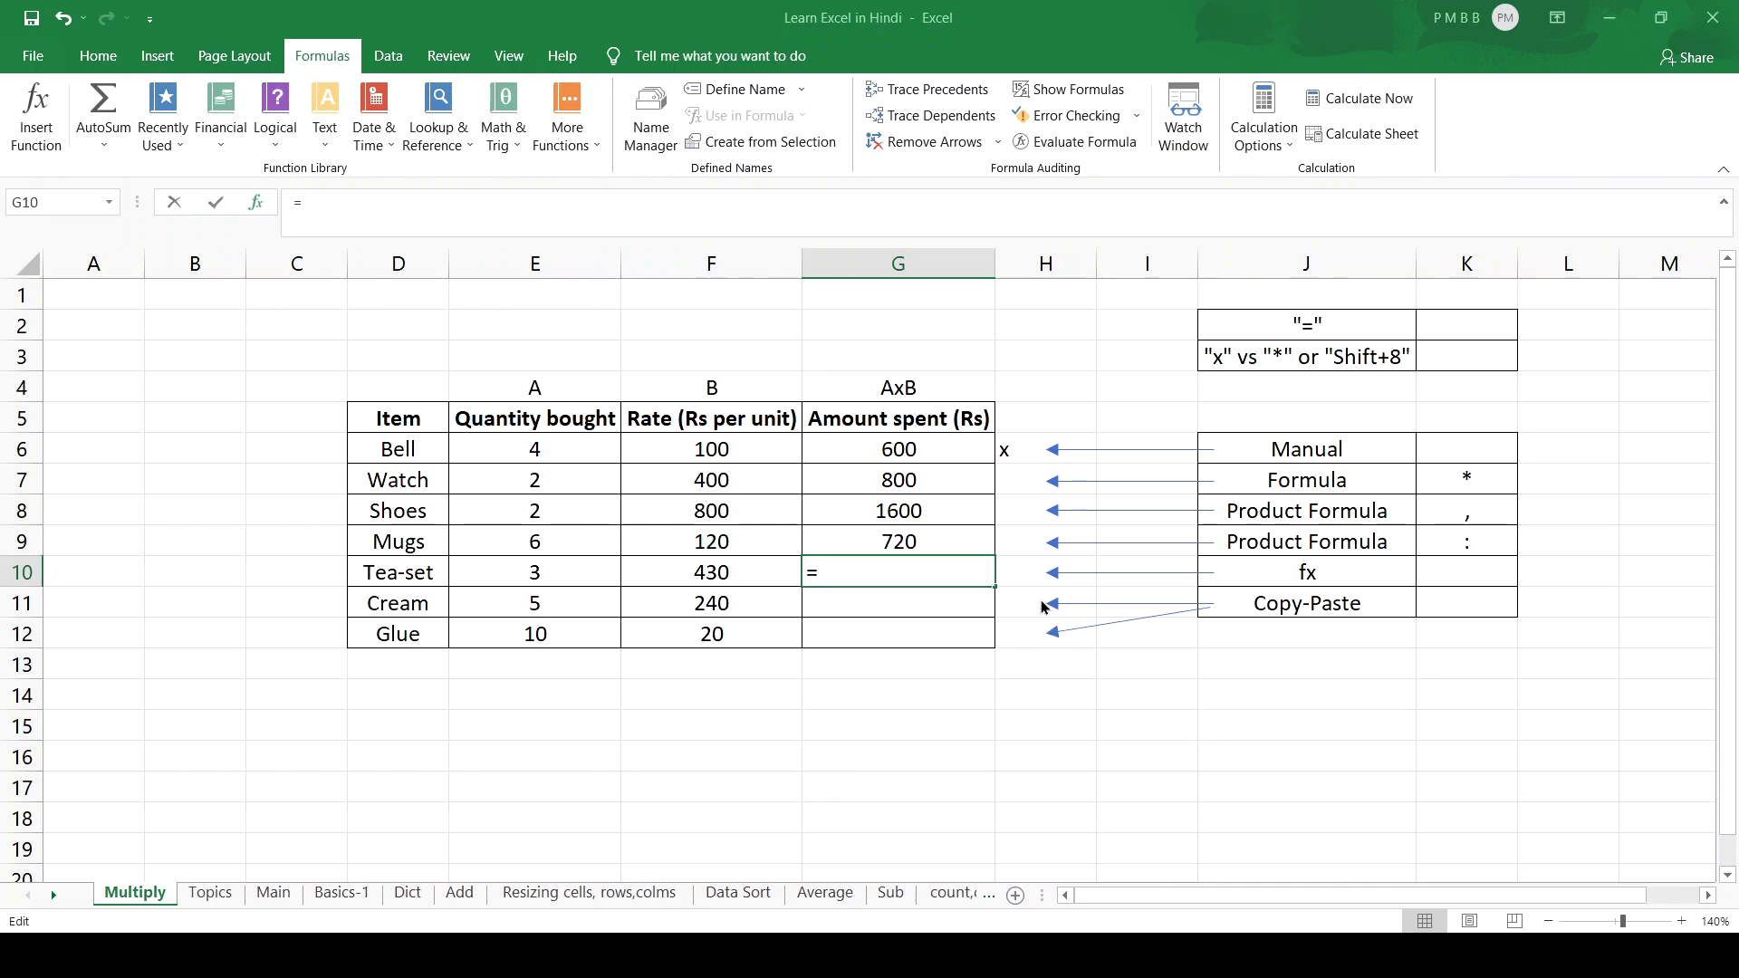
Step: Enter =PRODUCT(E10,F10) in G10 so the Tea-set amount spent shows 1290
type("PRODUCT(G6:G9)")
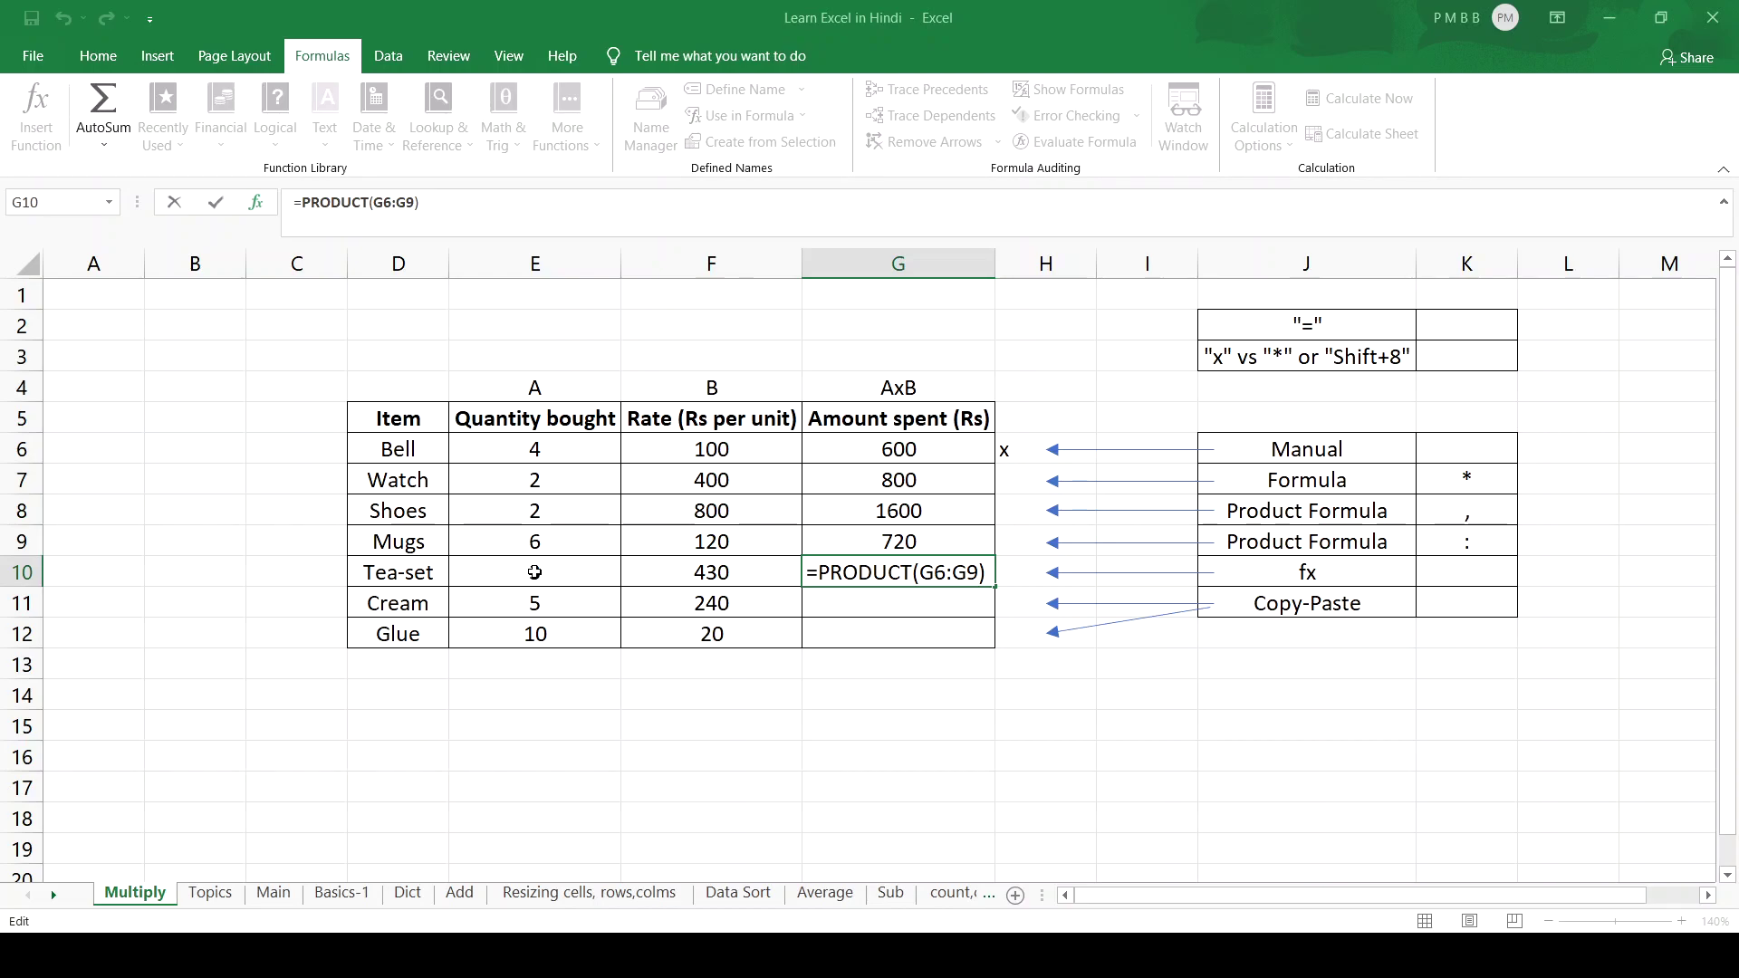
left_click(534, 572)
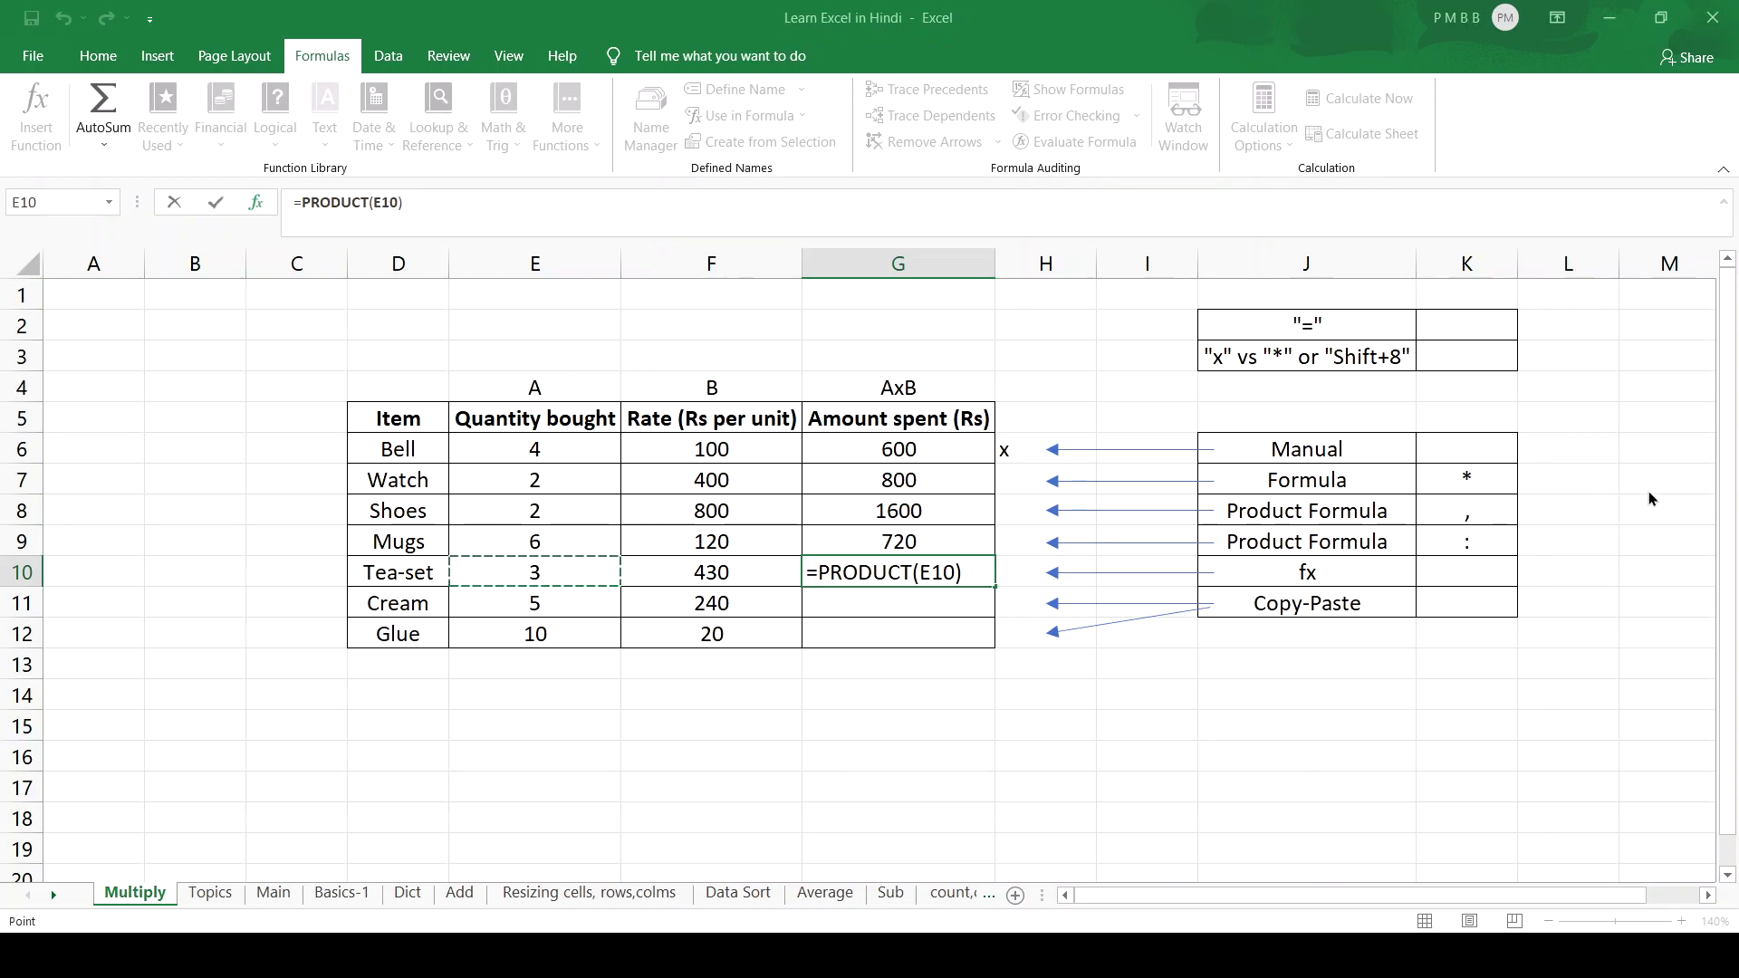
key("F2")
type(",")
left_click(711, 570)
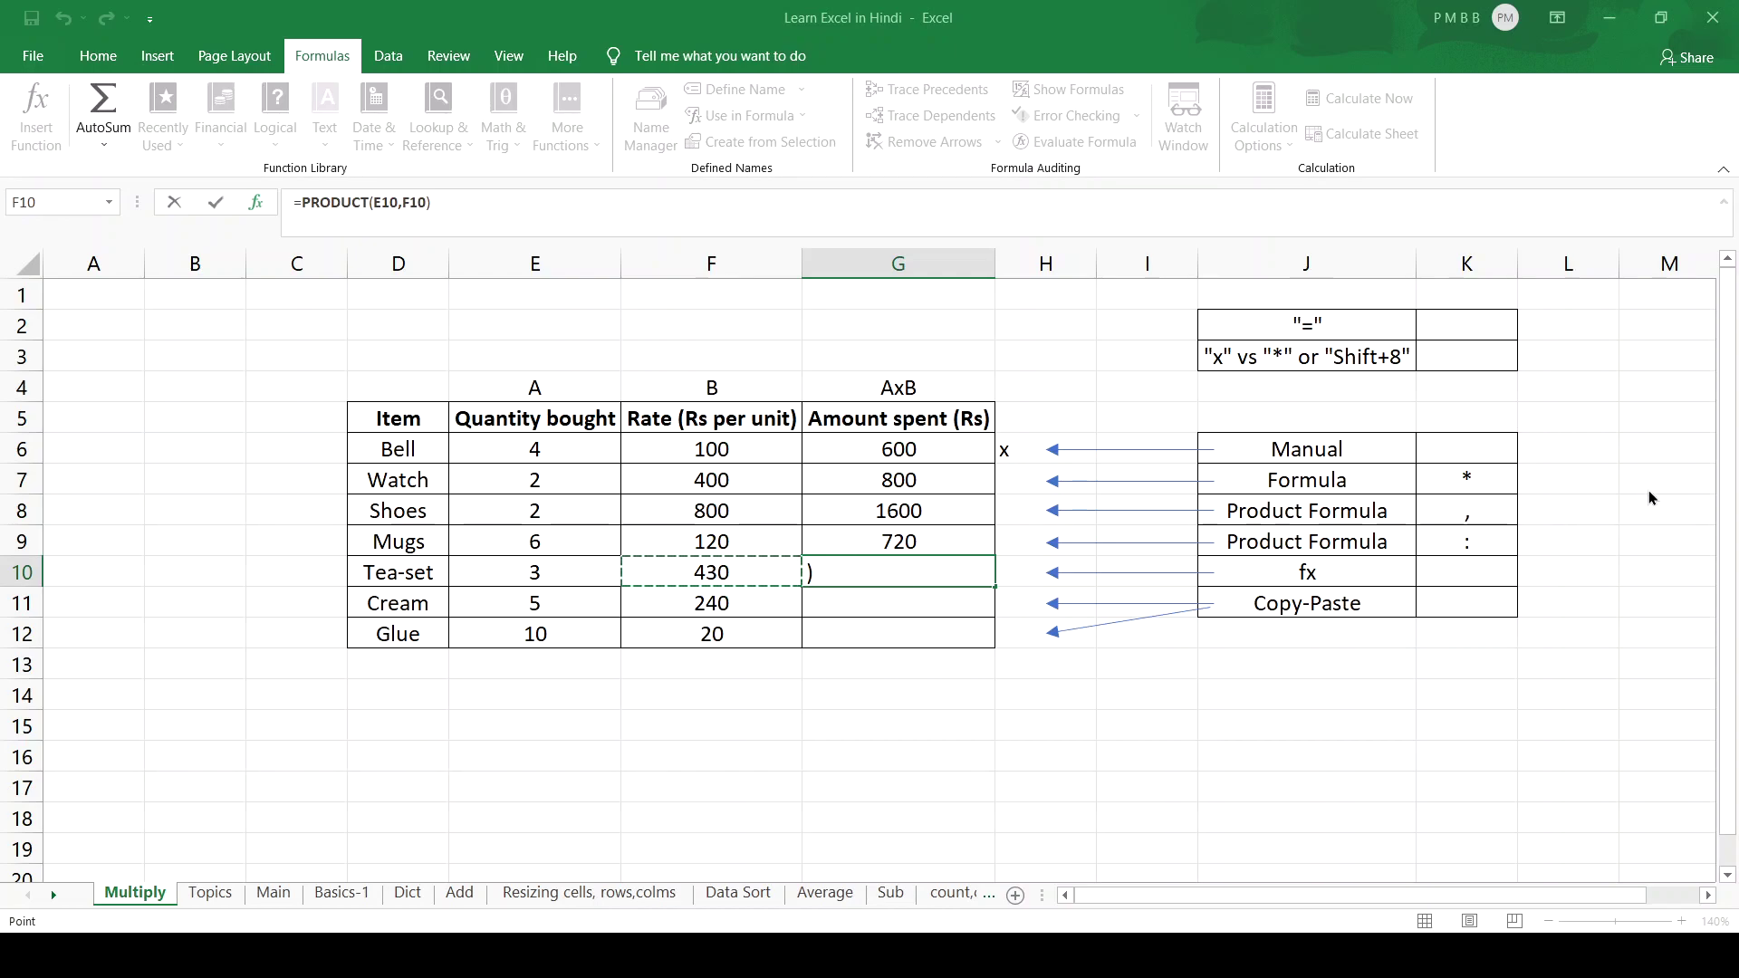
key("F2")
key("ctrl+Return")
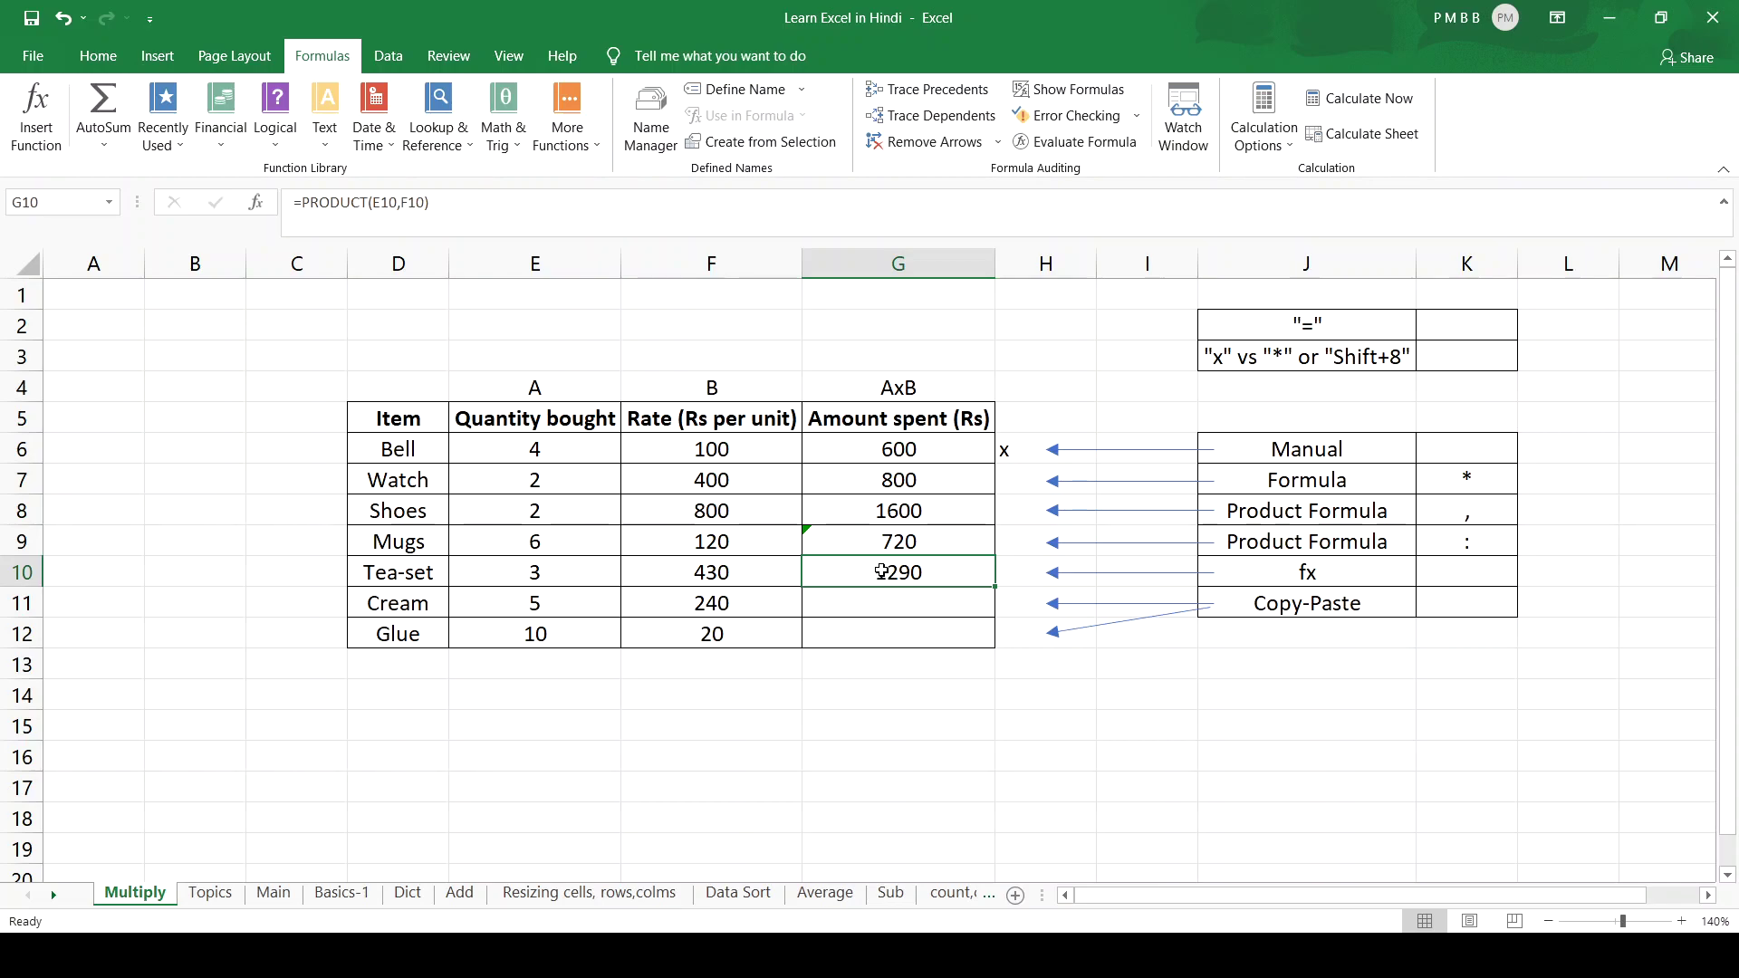
double_click(851, 577)
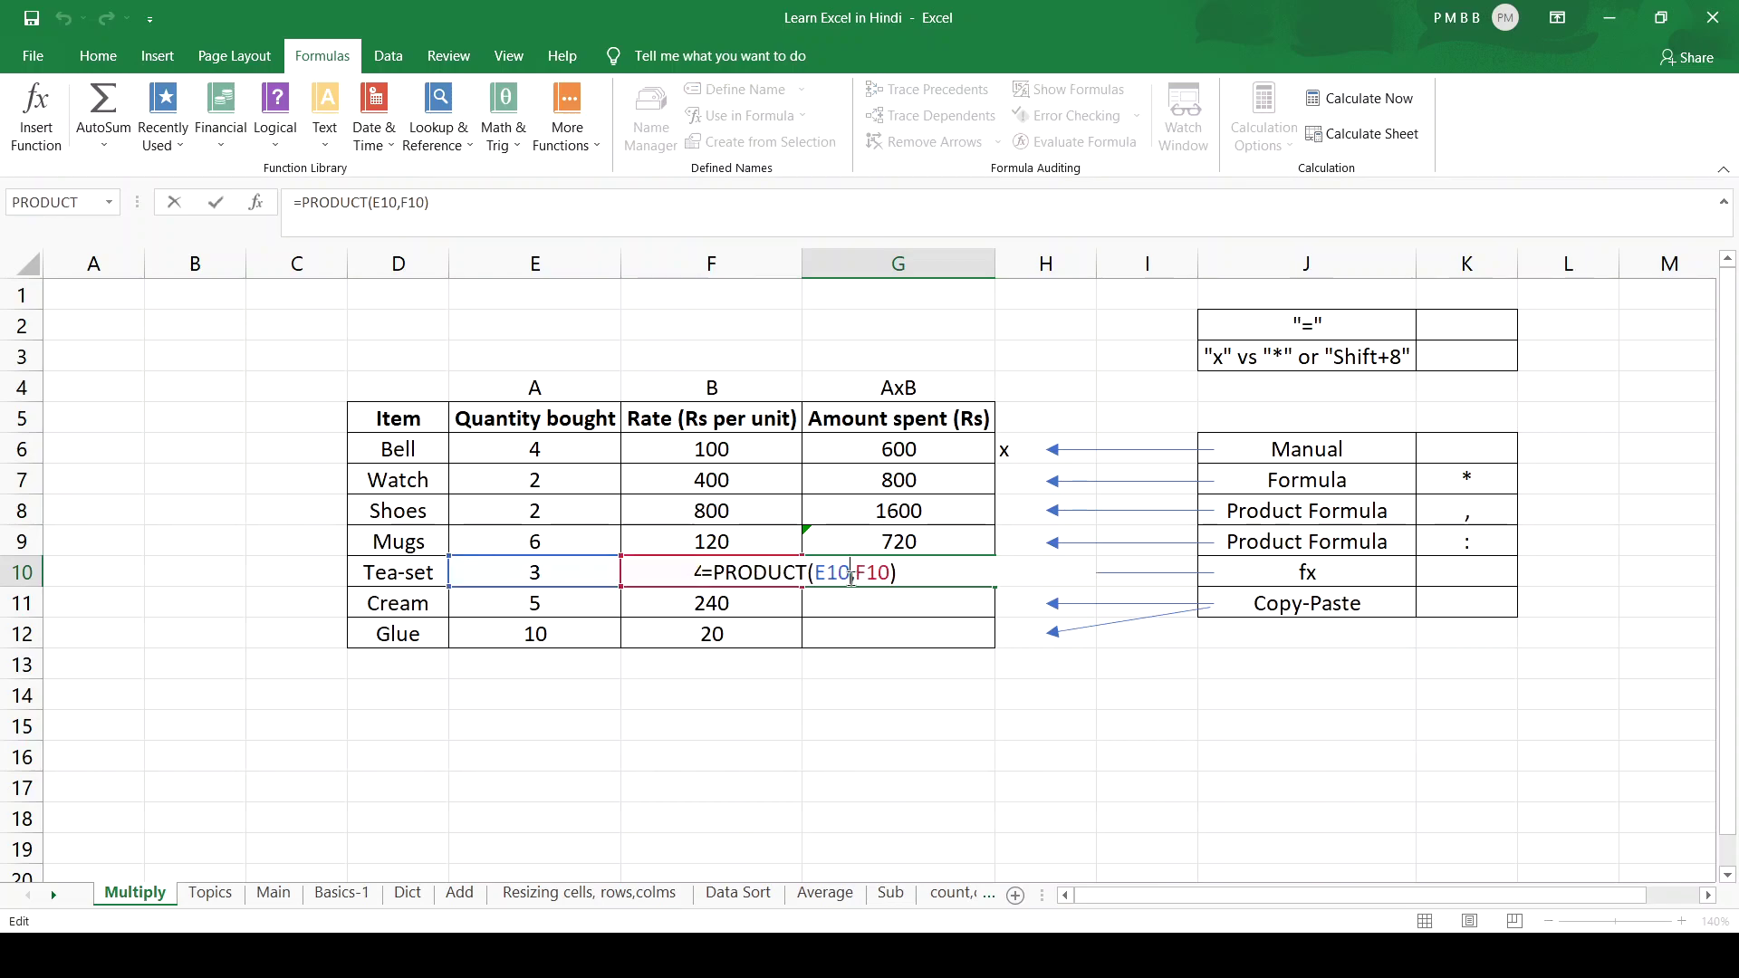
key("Escape")
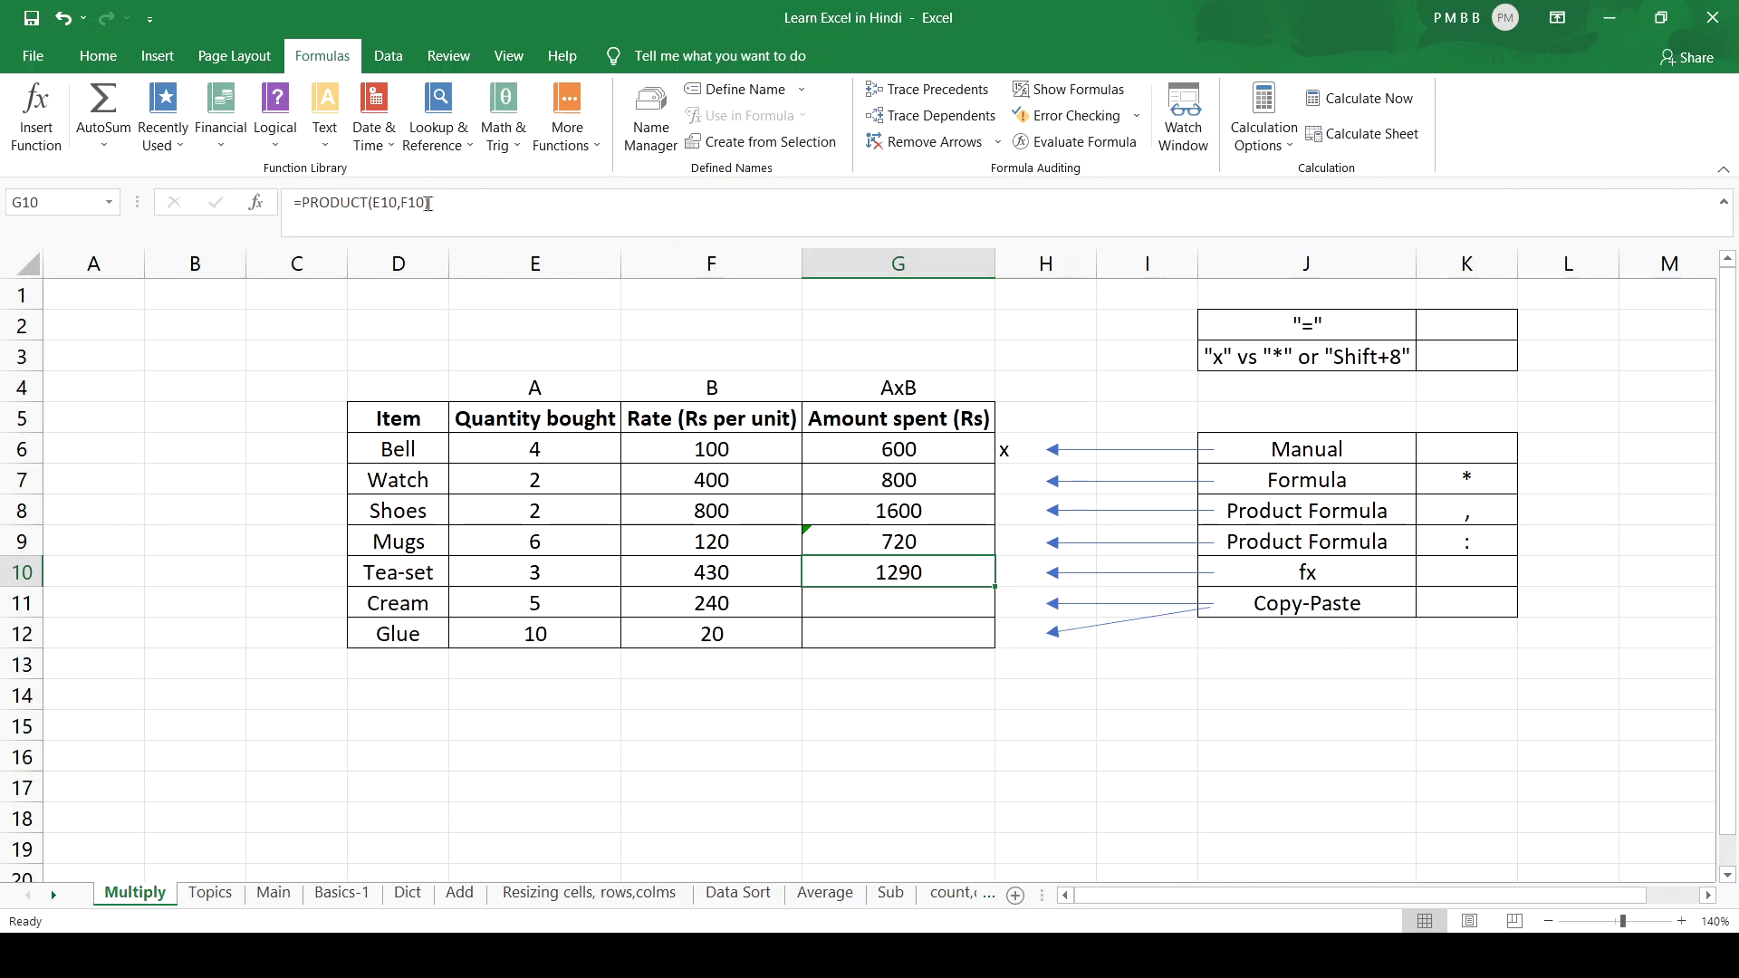
left_click(936, 537)
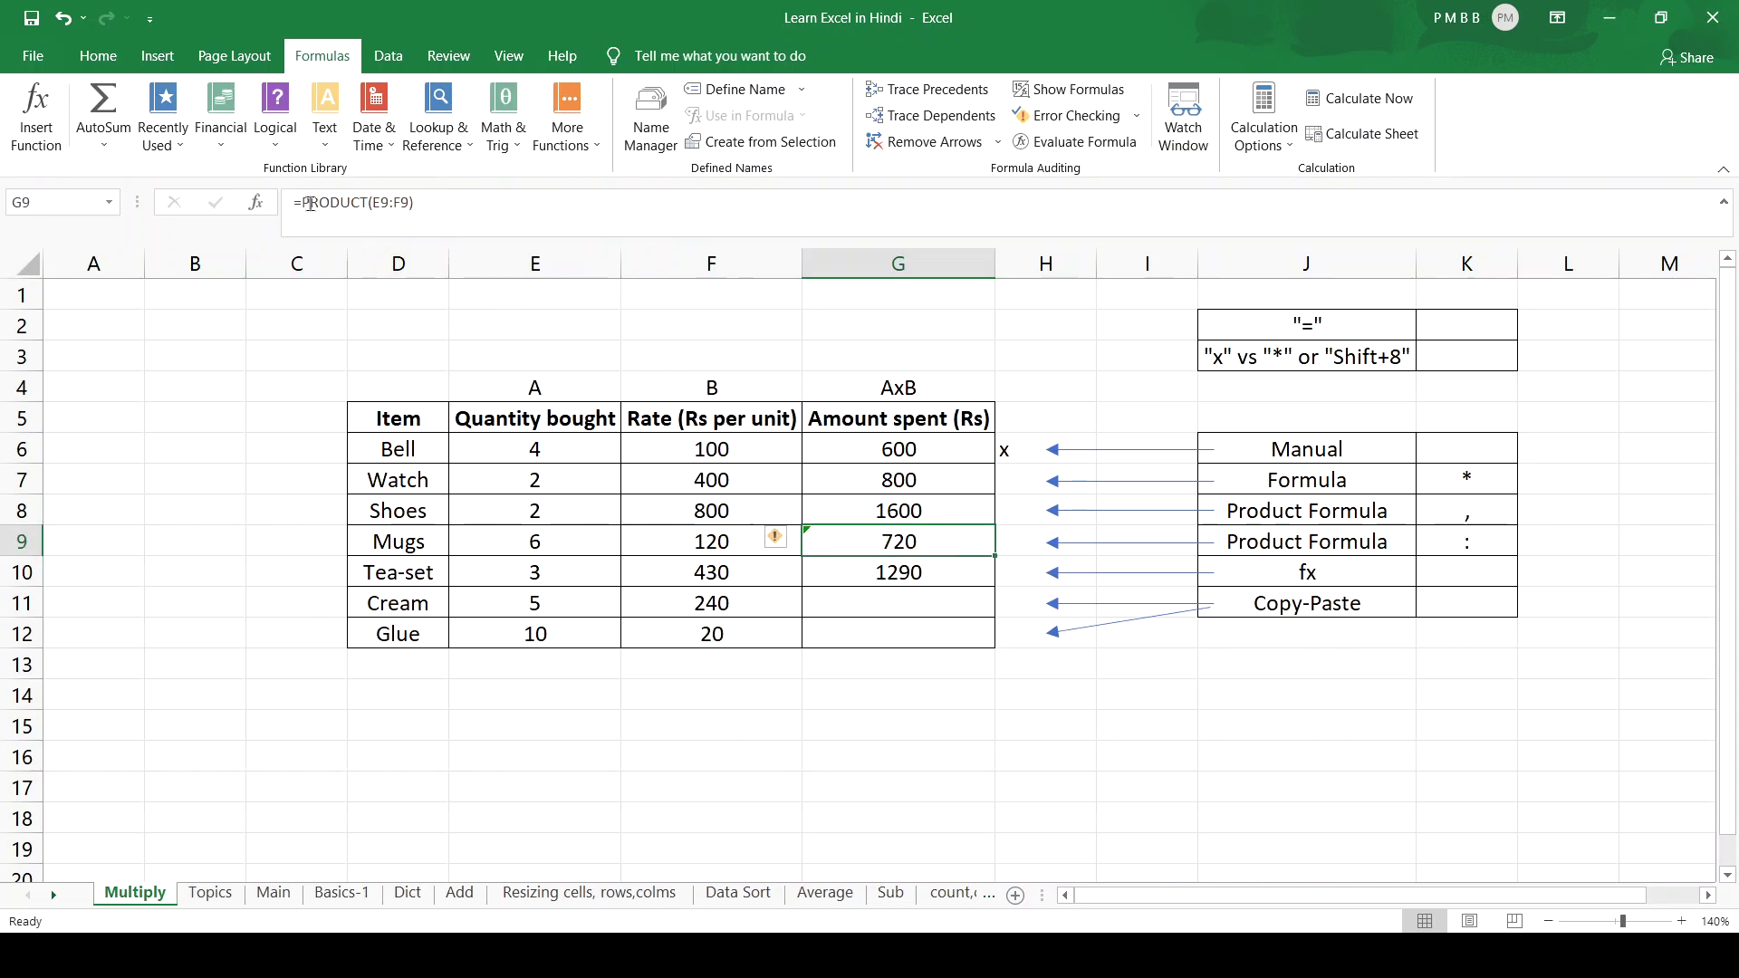
left_click(863, 507)
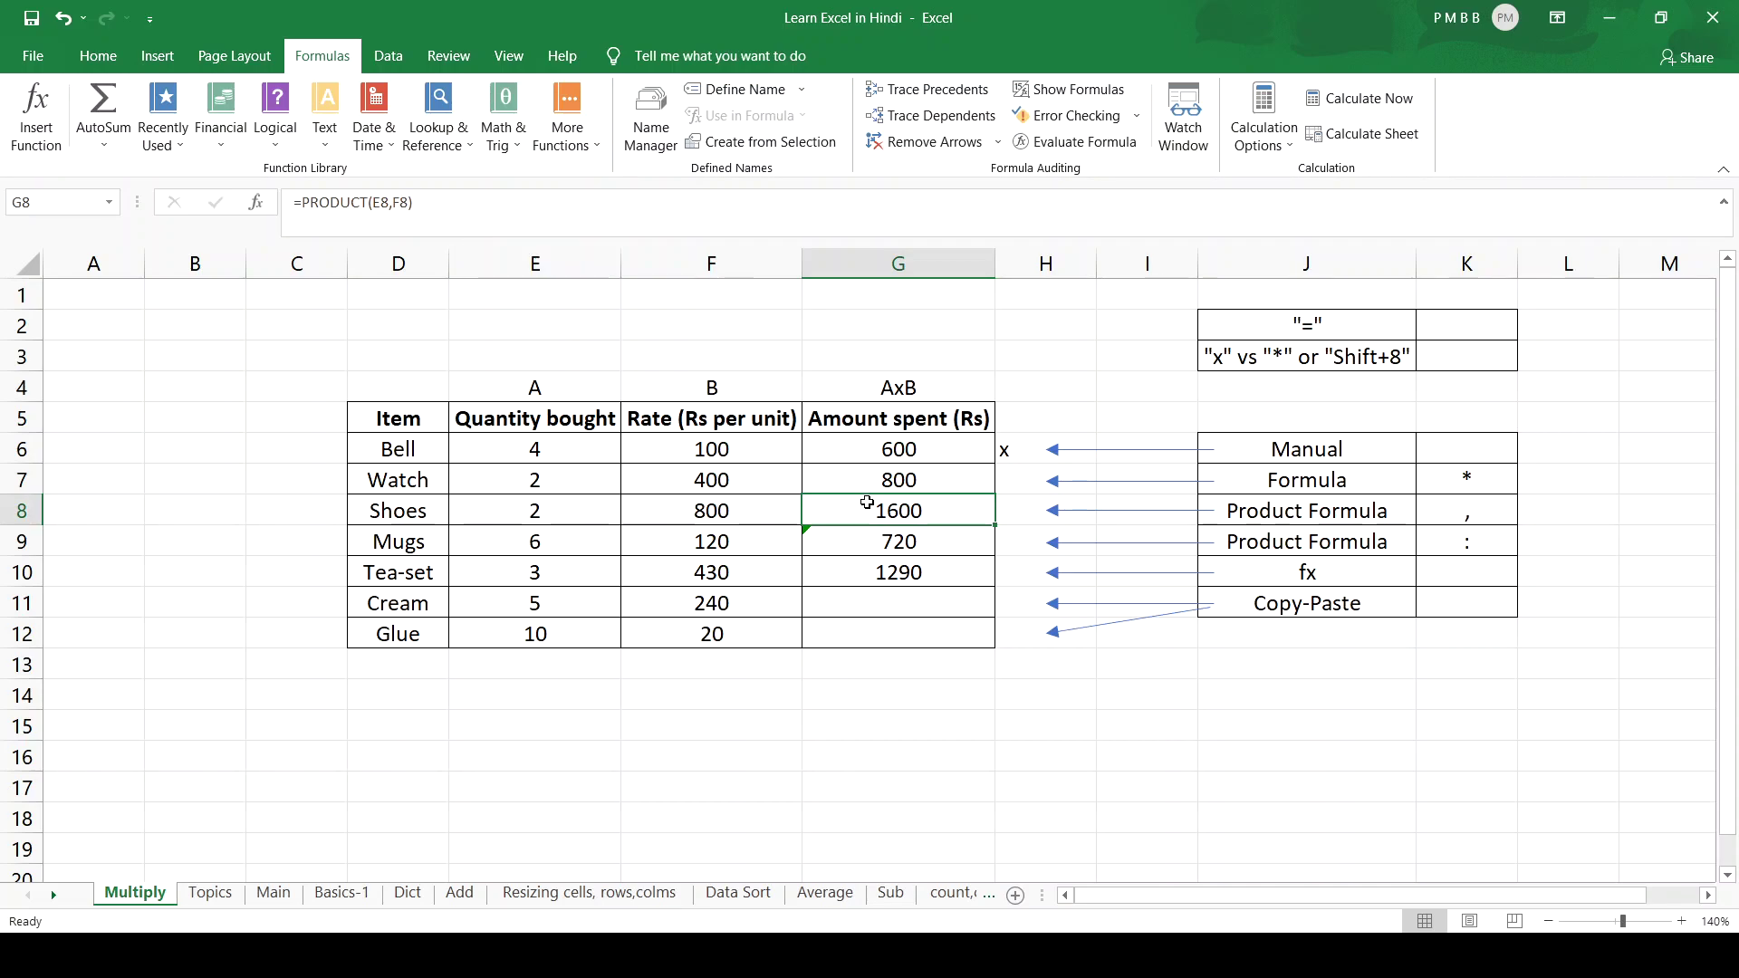
left_click(872, 572)
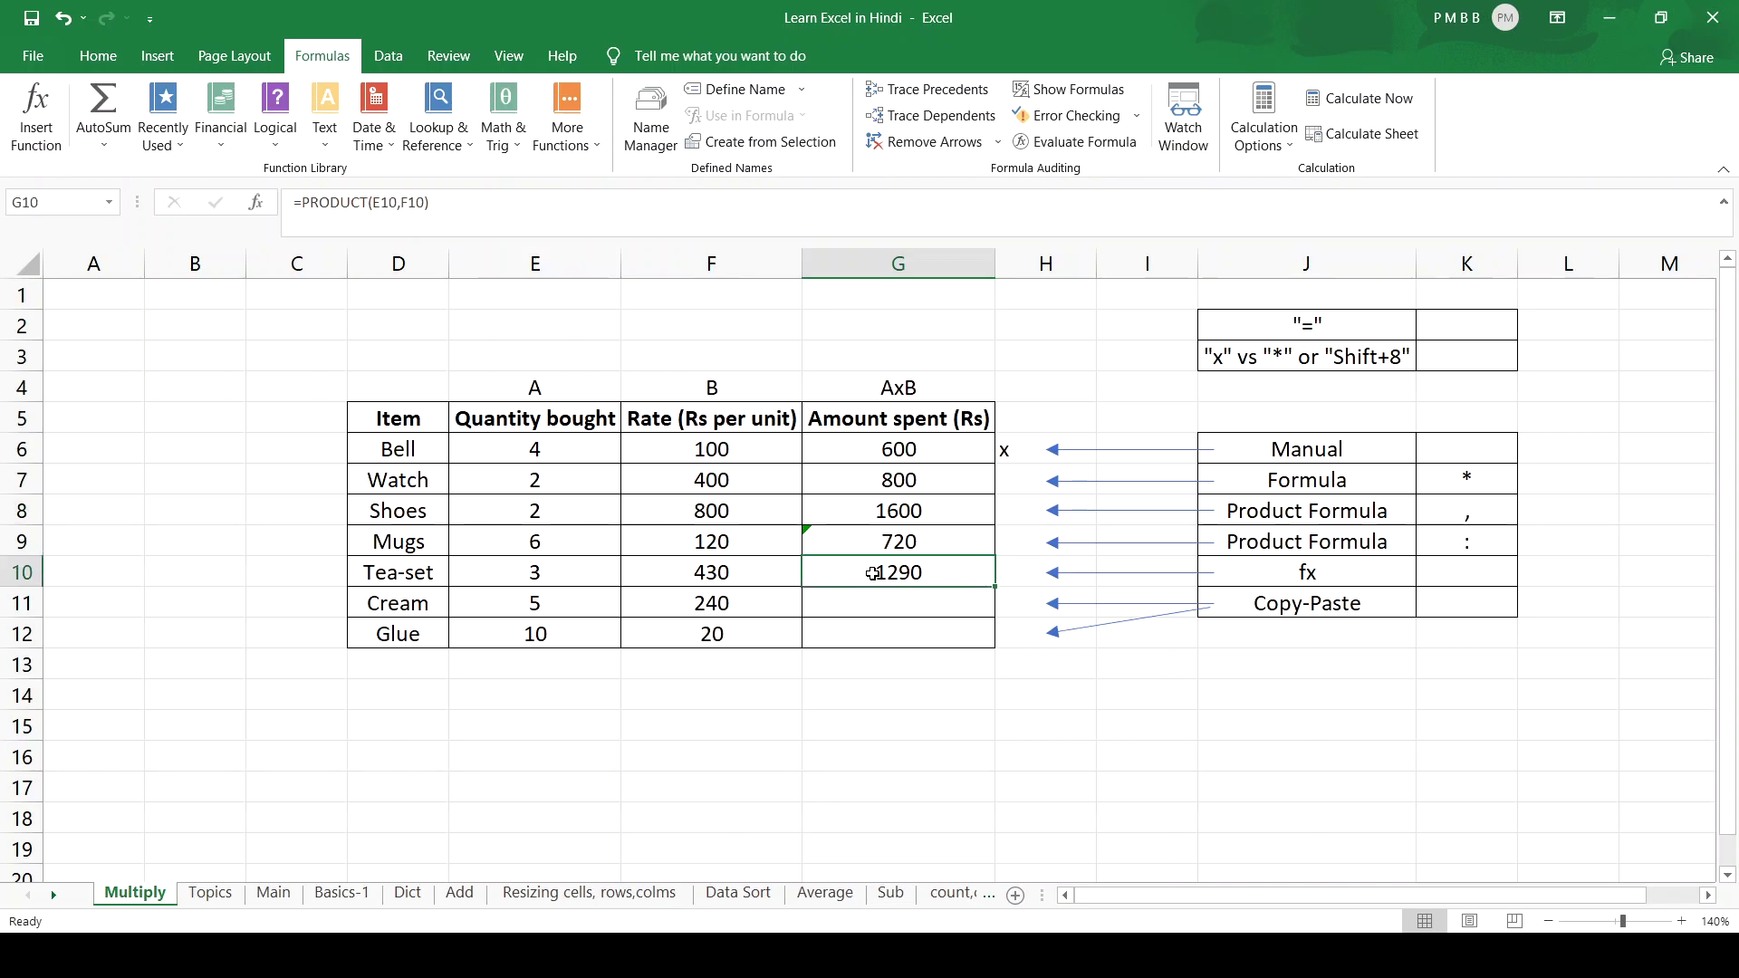
left_click(866, 510)
left_click(861, 570)
left_click(888, 480)
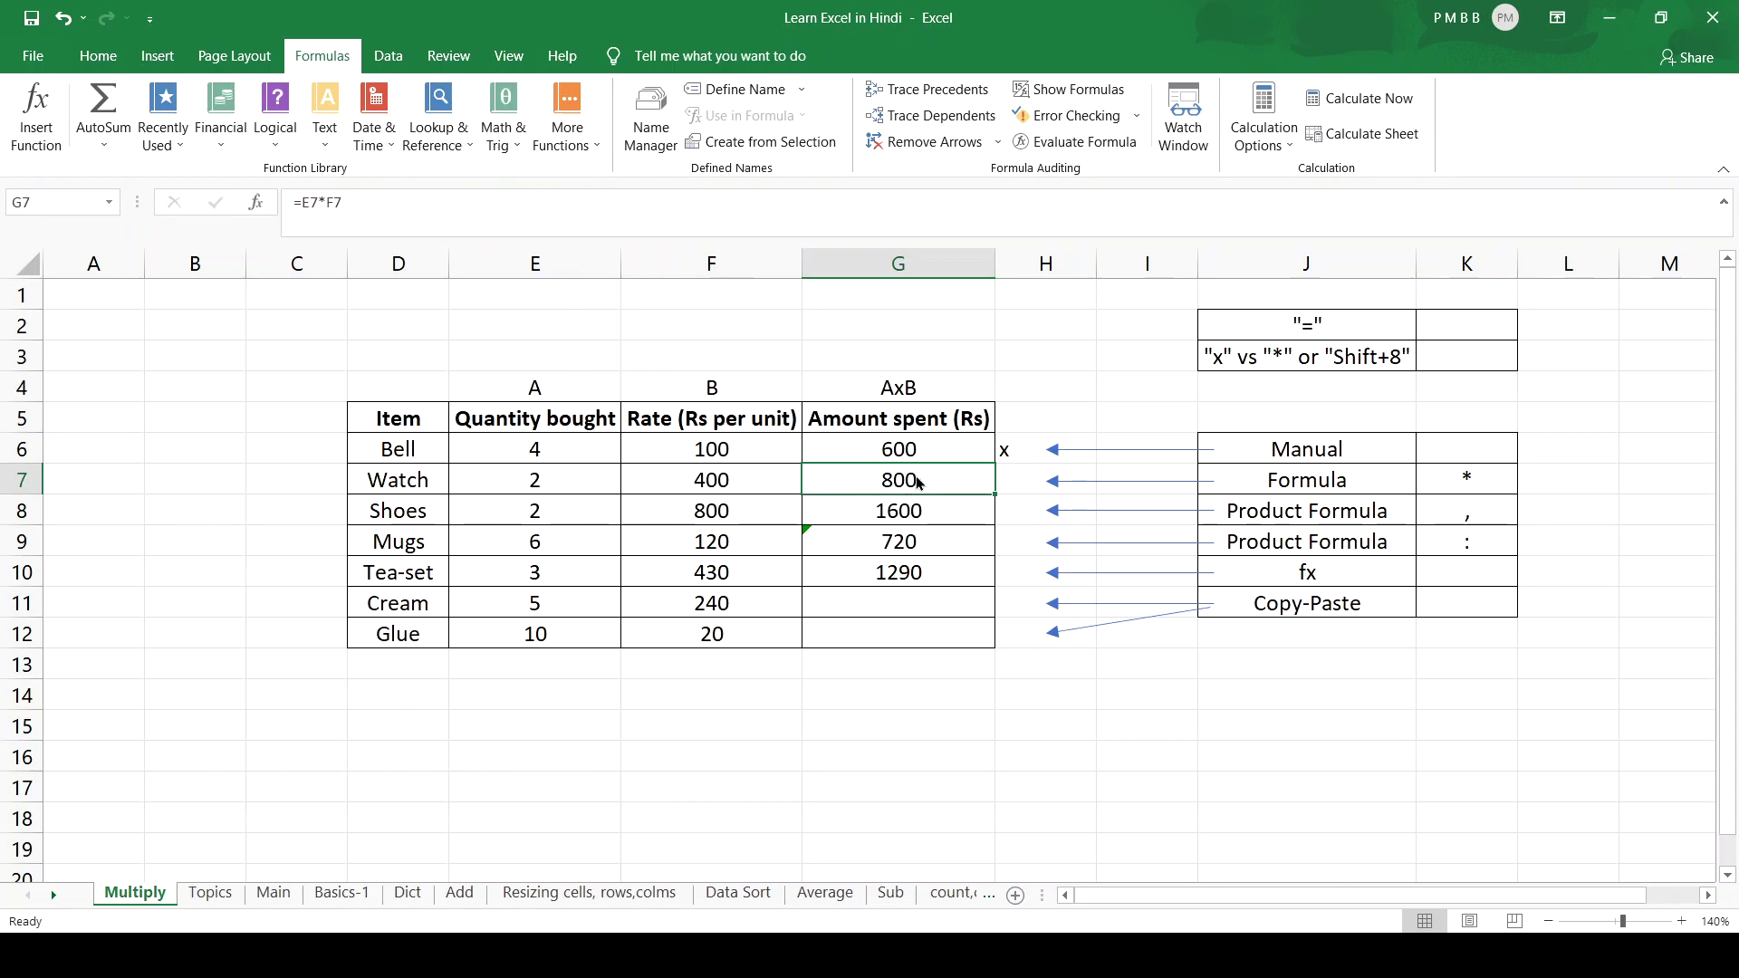
Step: Copy the Watch's =E7*F7 formula from G7 into G11:G12 for Cream and Glue
key("ctrl+c")
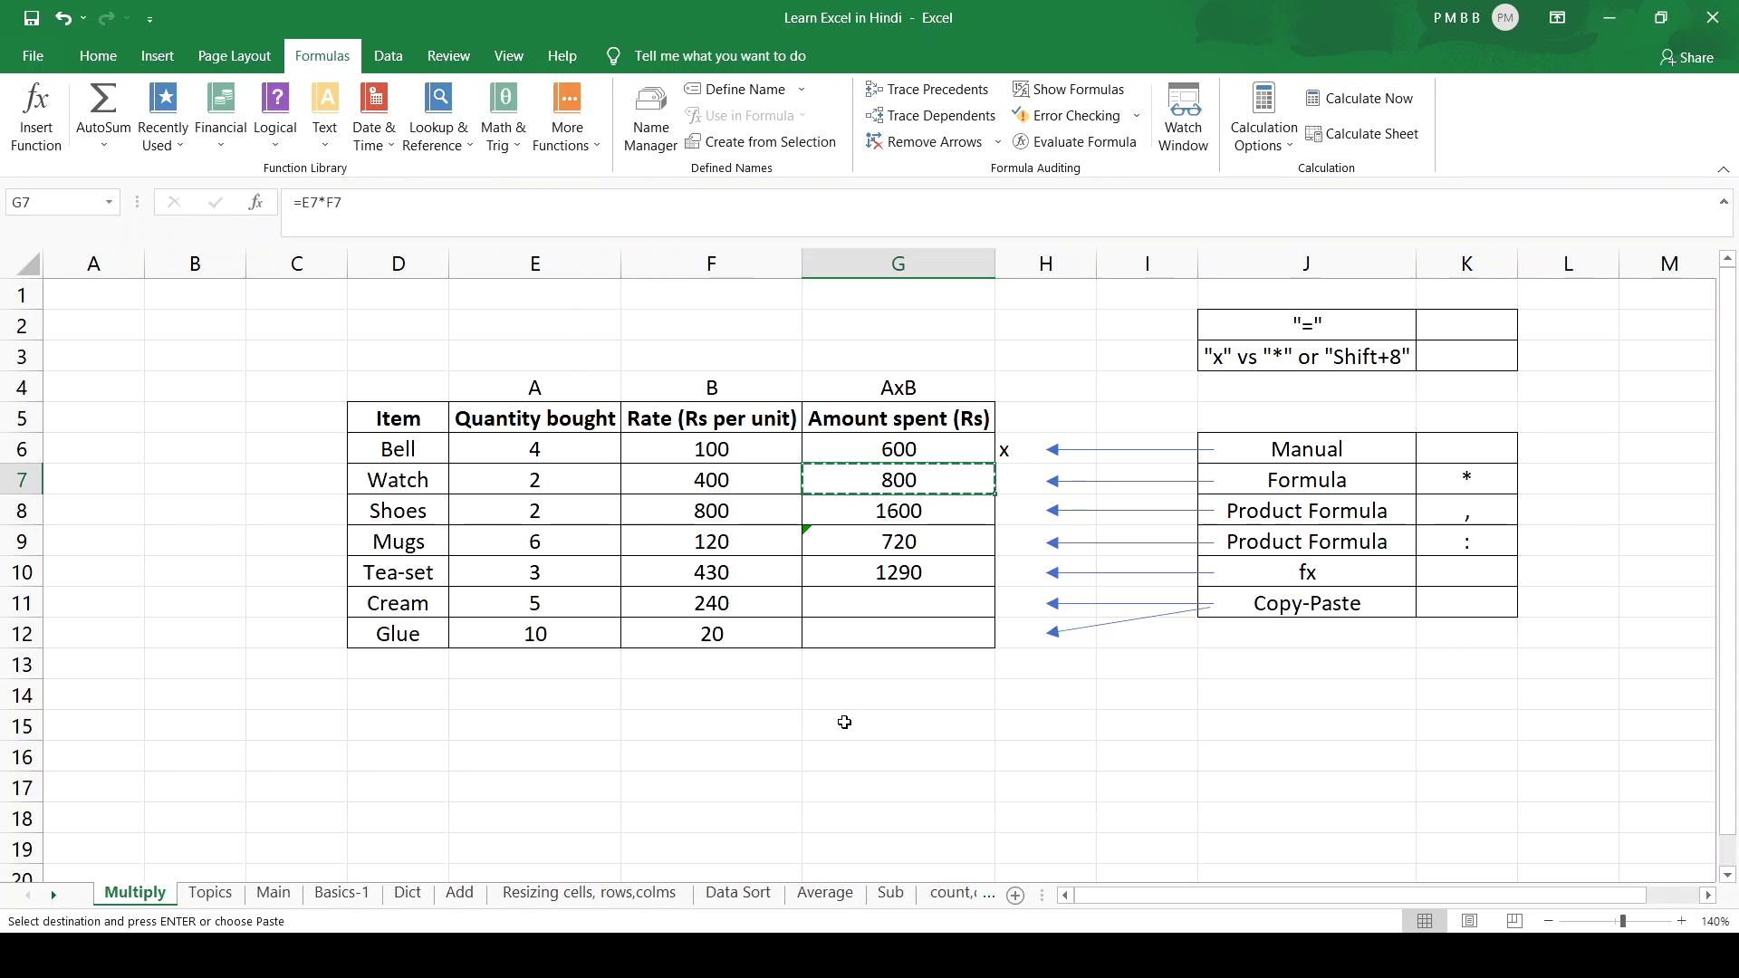
left_click(919, 603)
left_click_drag(919, 602, 920, 624)
left_click_drag(920, 624, 920, 625)
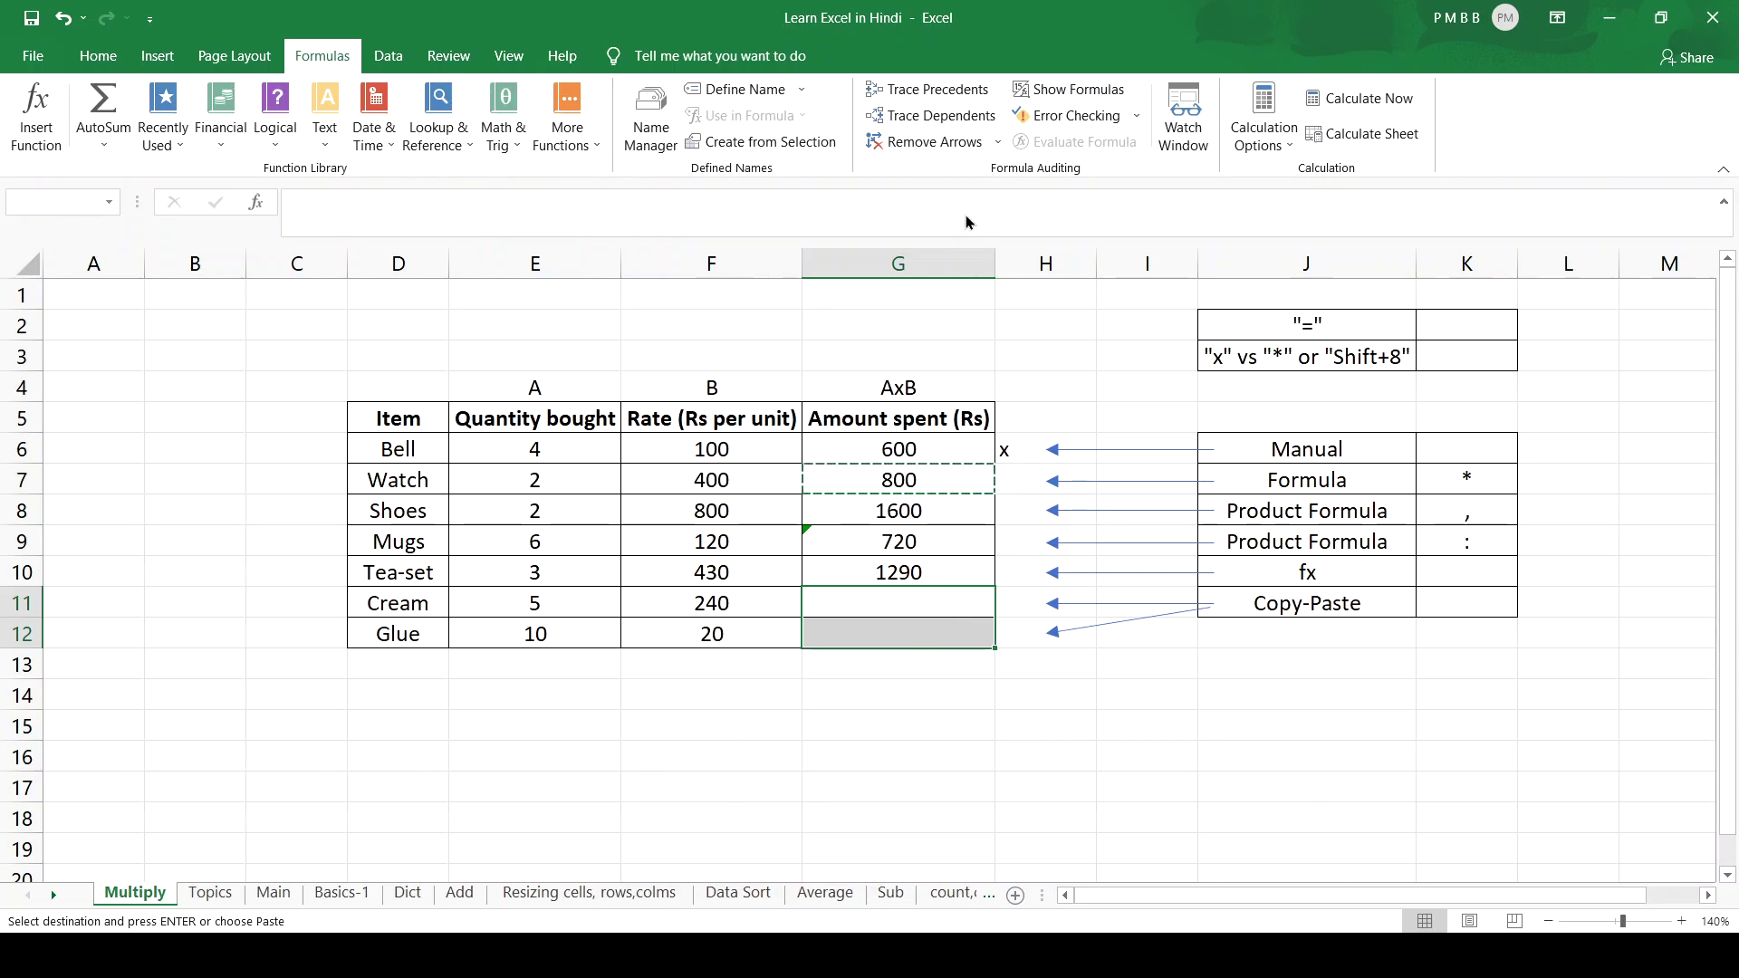
key("ctrl+v")
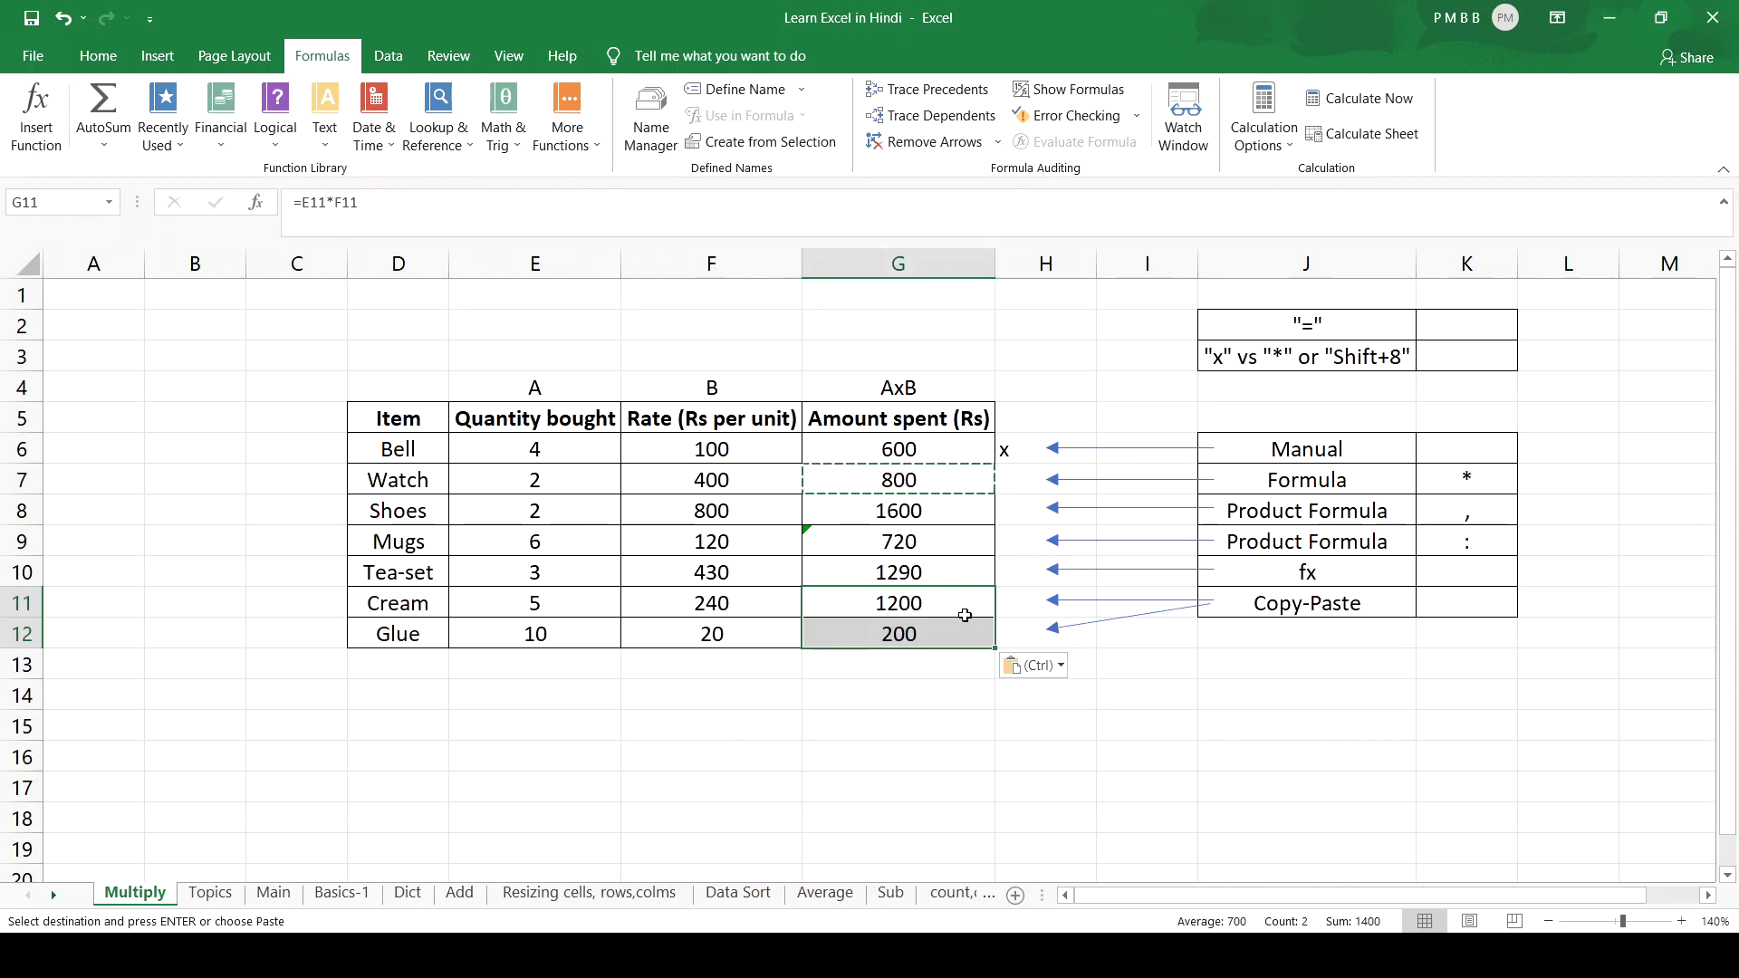
double_click(931, 664)
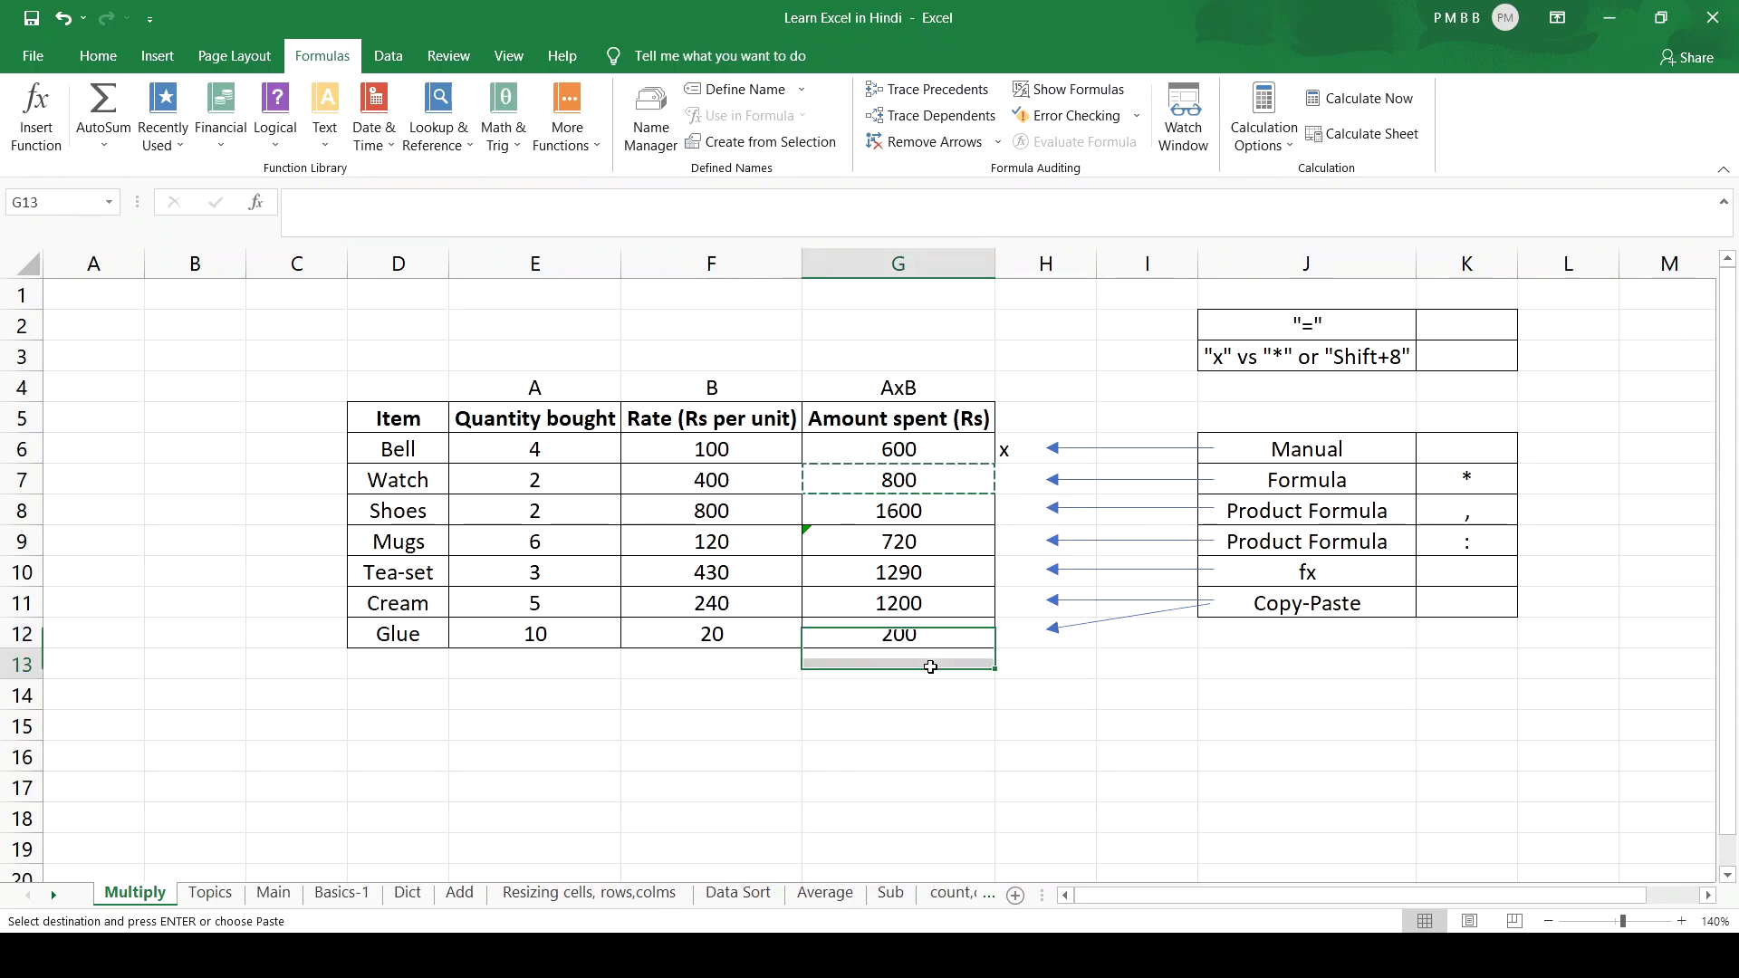
Step: Verify G11 and G12 hold =E11*F11 and =E12*F12, showing 1200 and 200
left_click(873, 605)
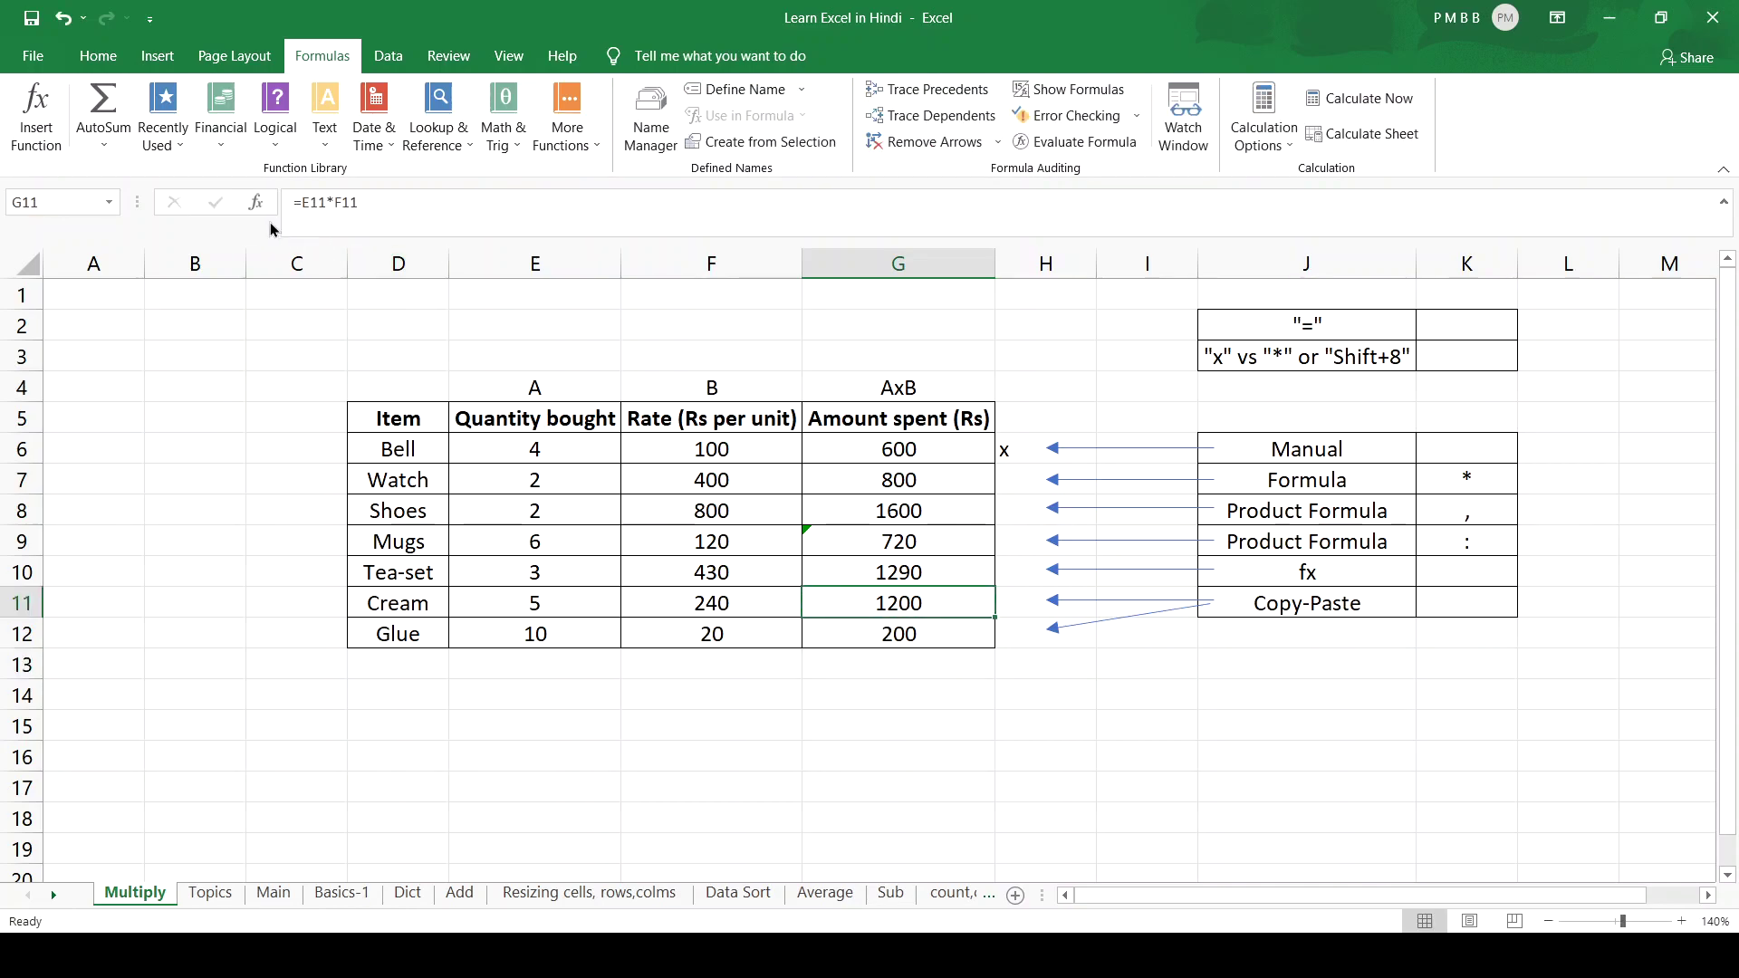
left_click(819, 634)
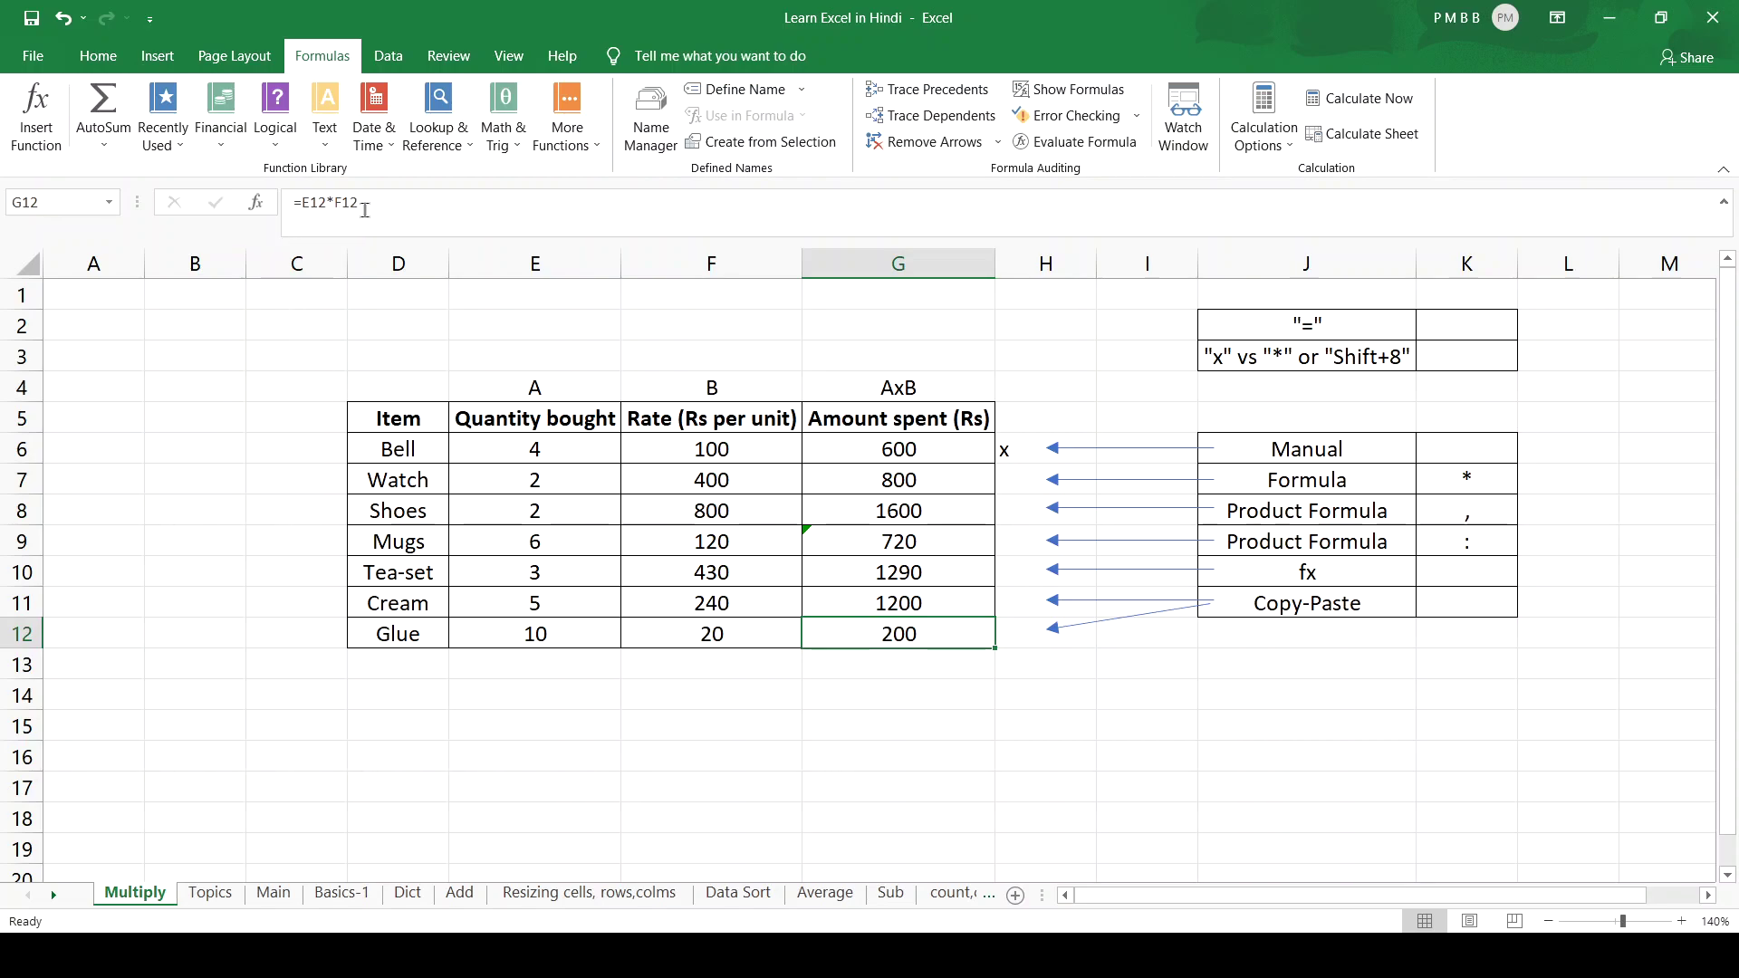
left_click(16, 634)
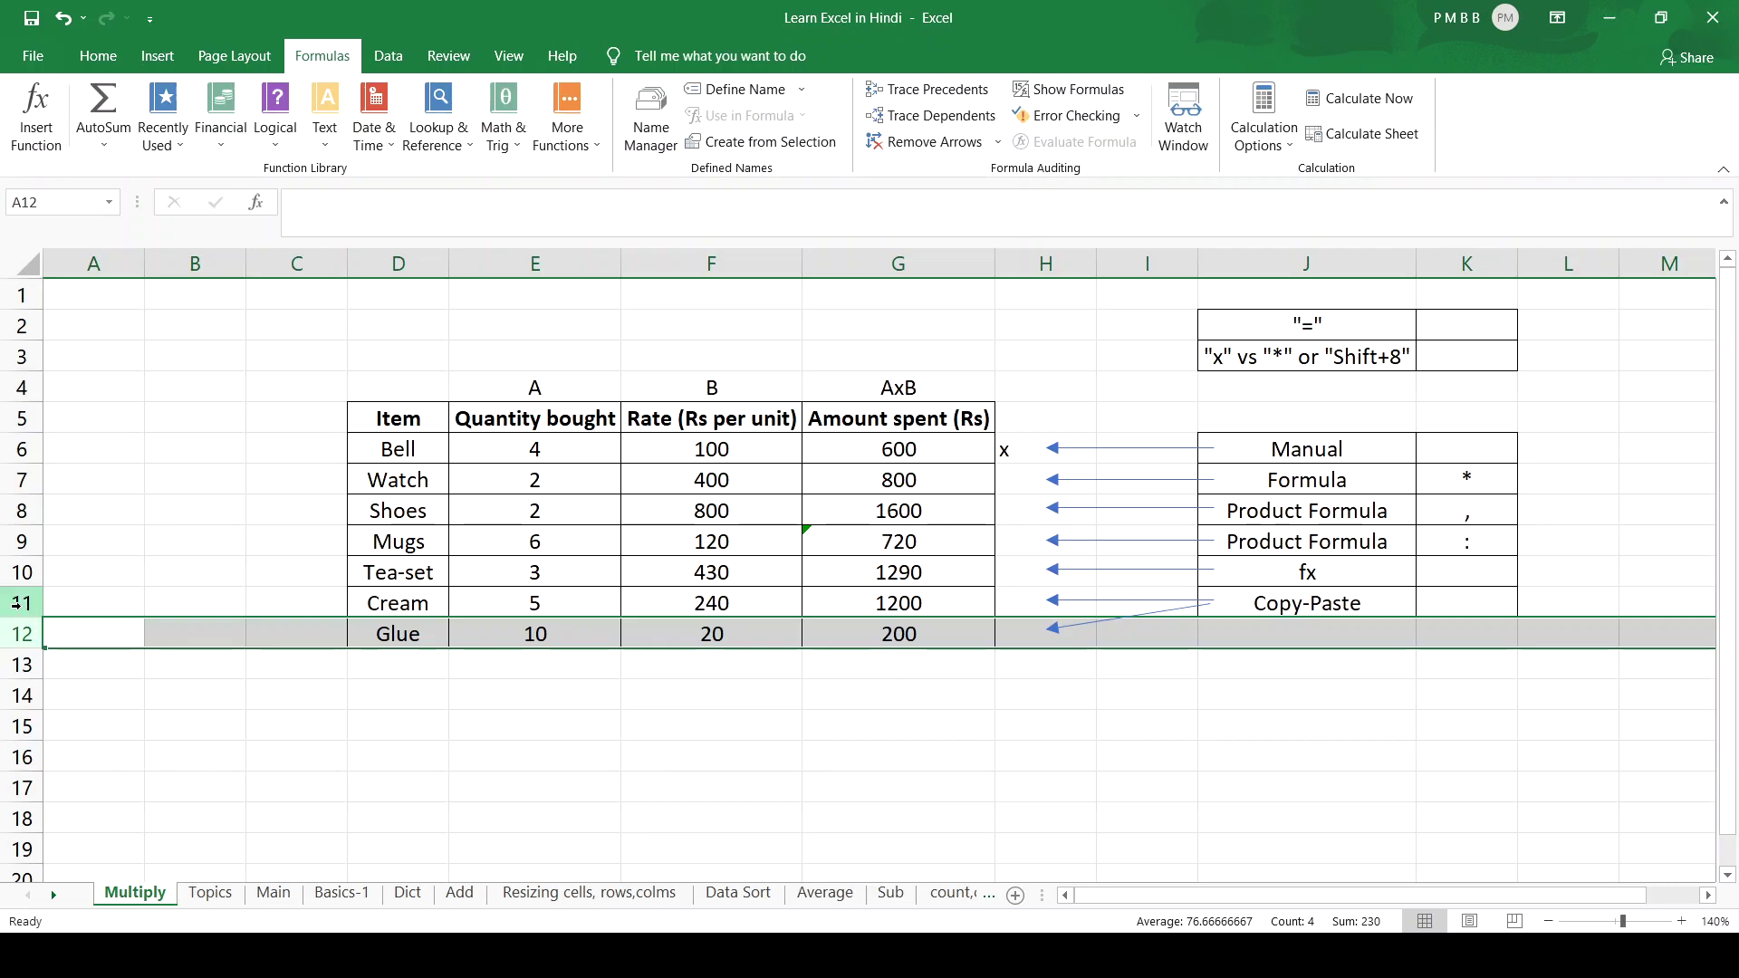
left_click(20, 602)
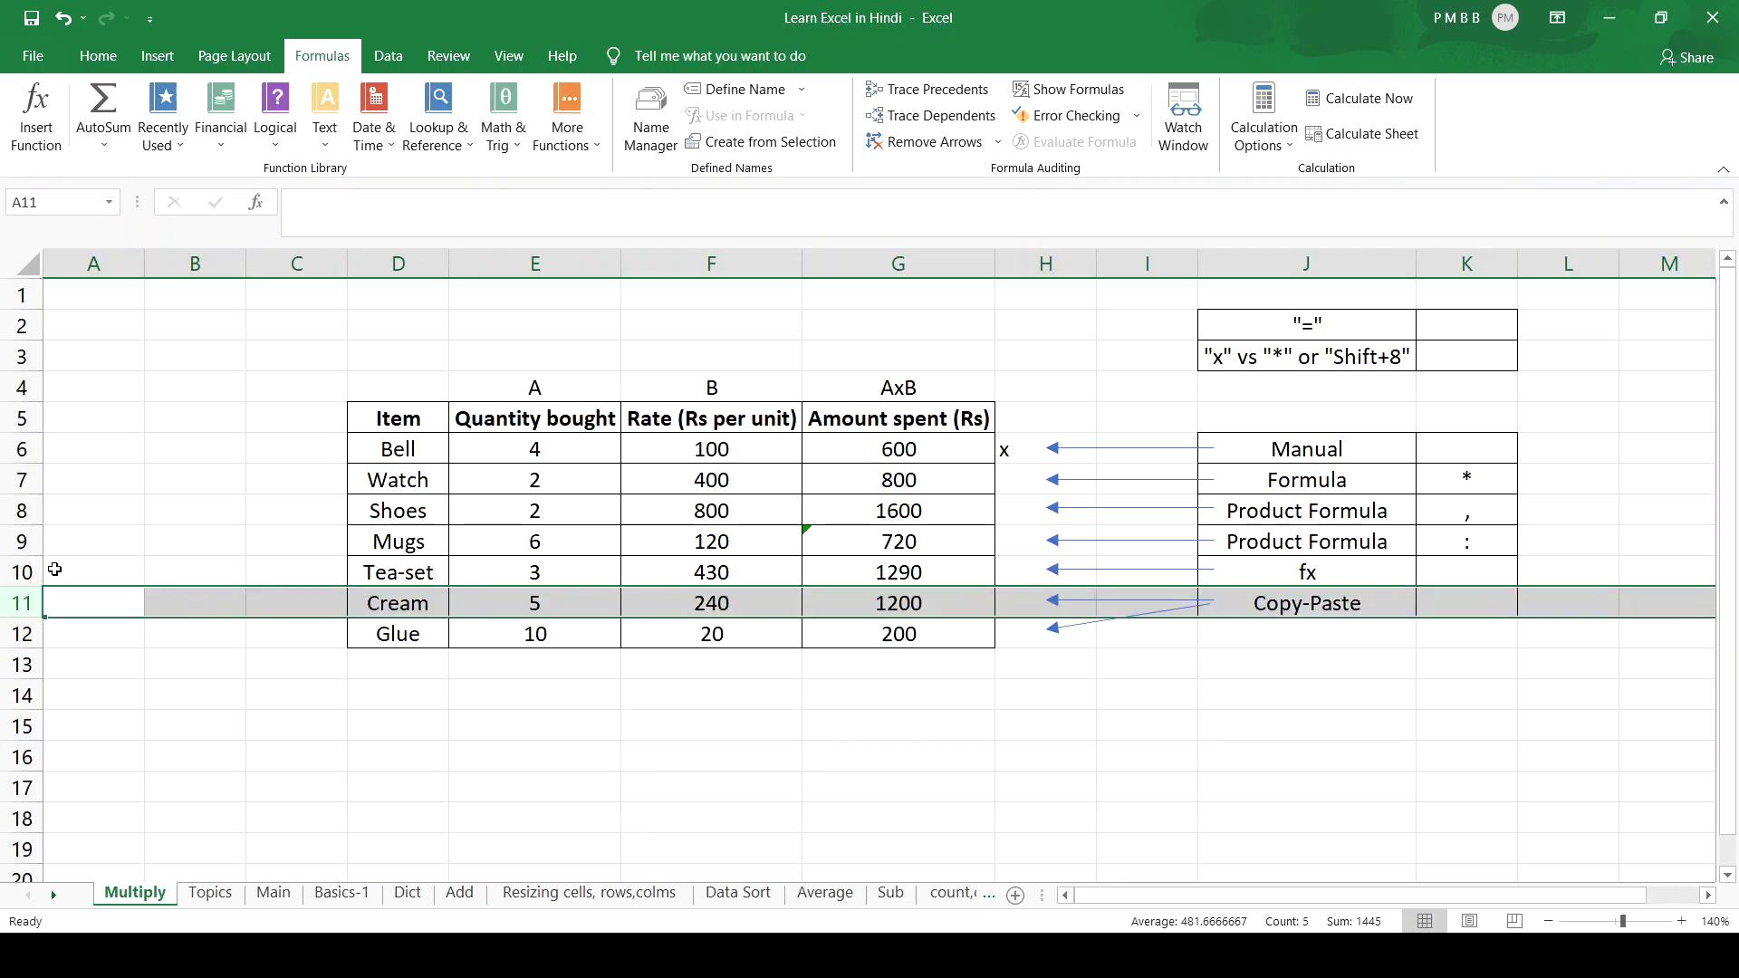
left_click(982, 728)
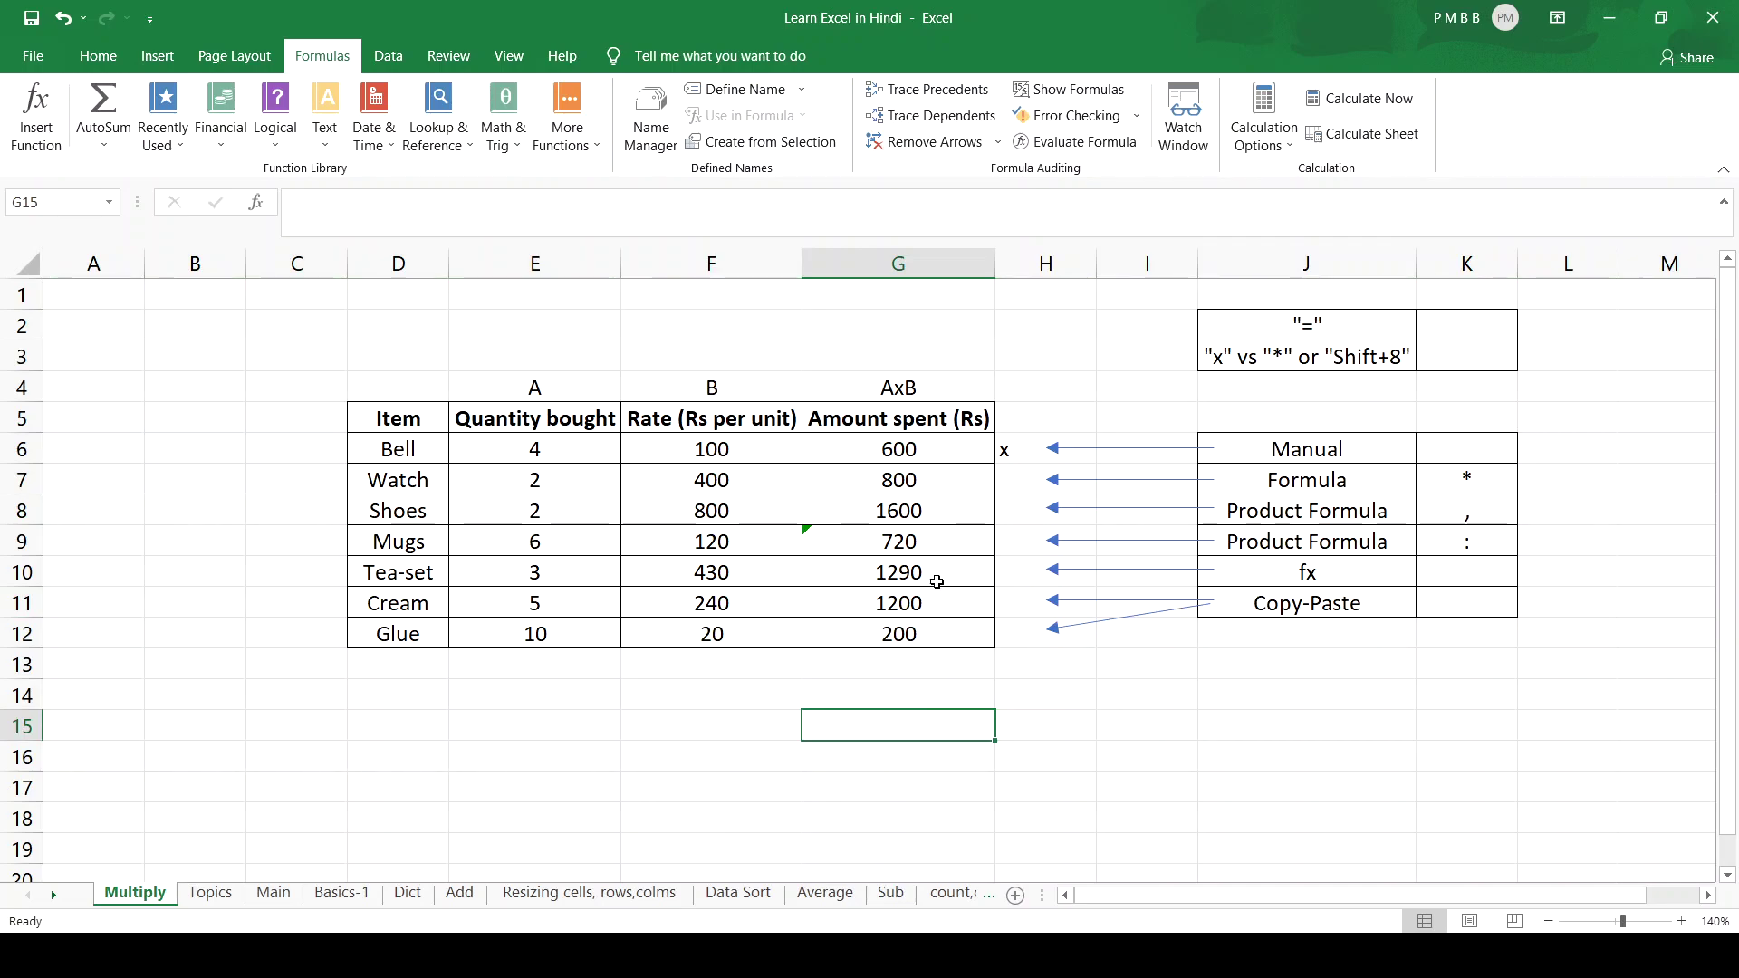
left_click(939, 483)
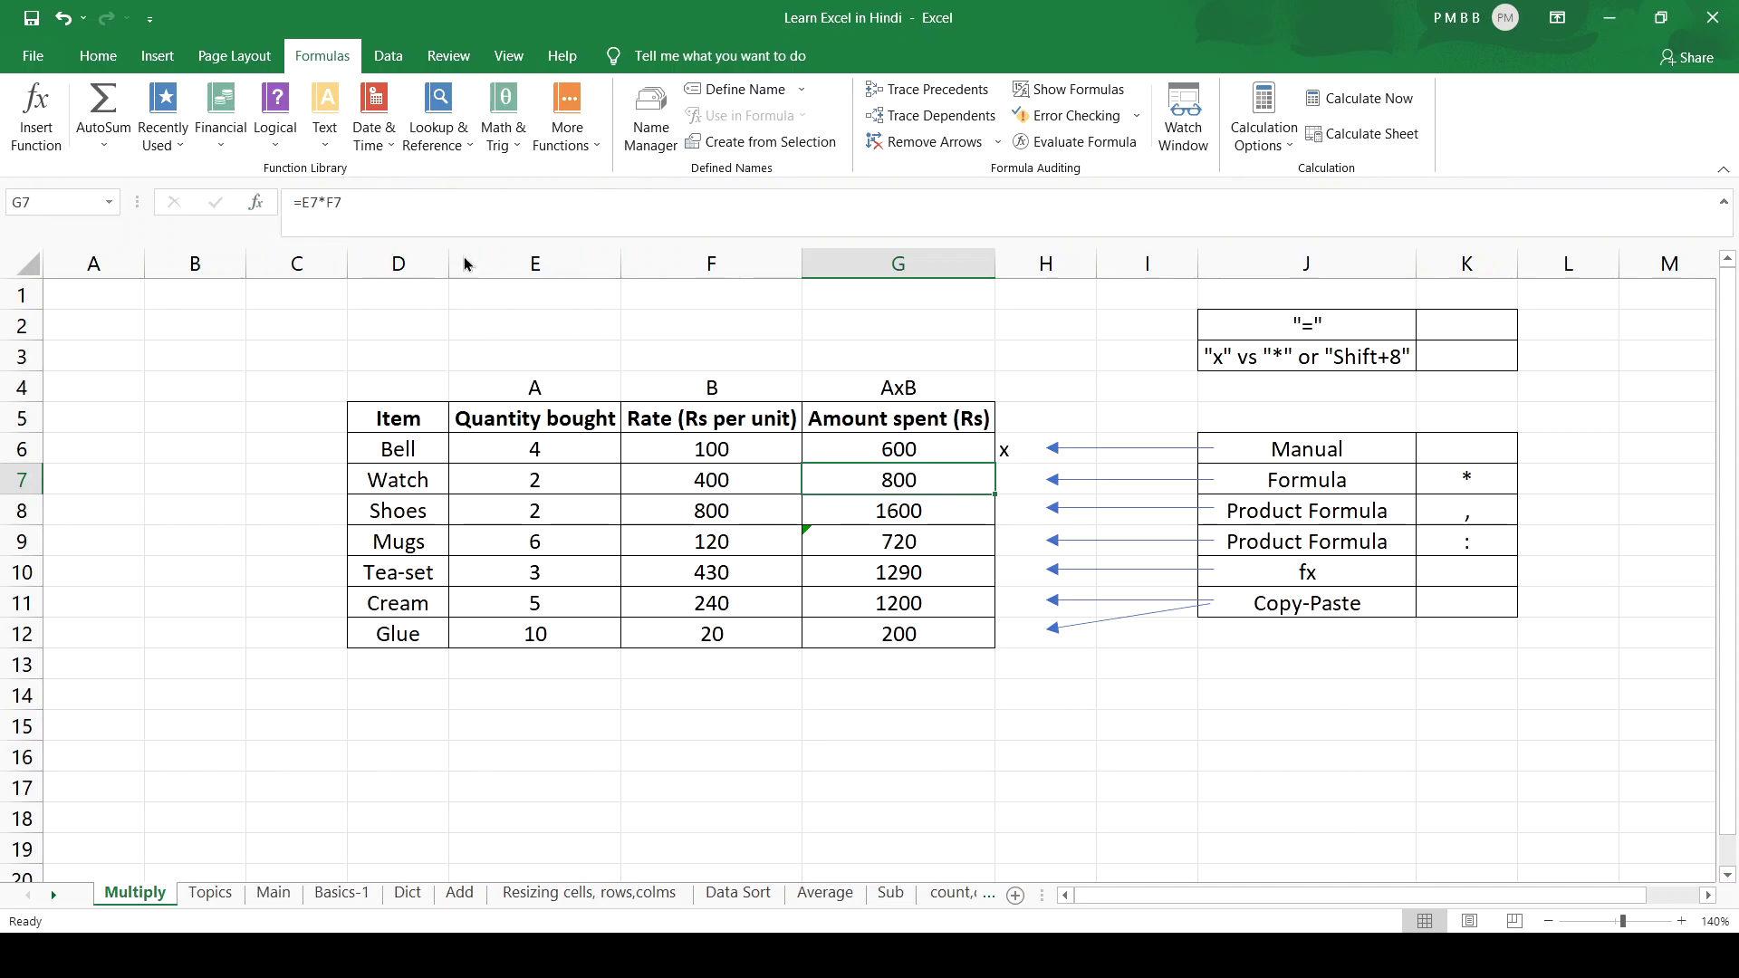
left_click(902, 576)
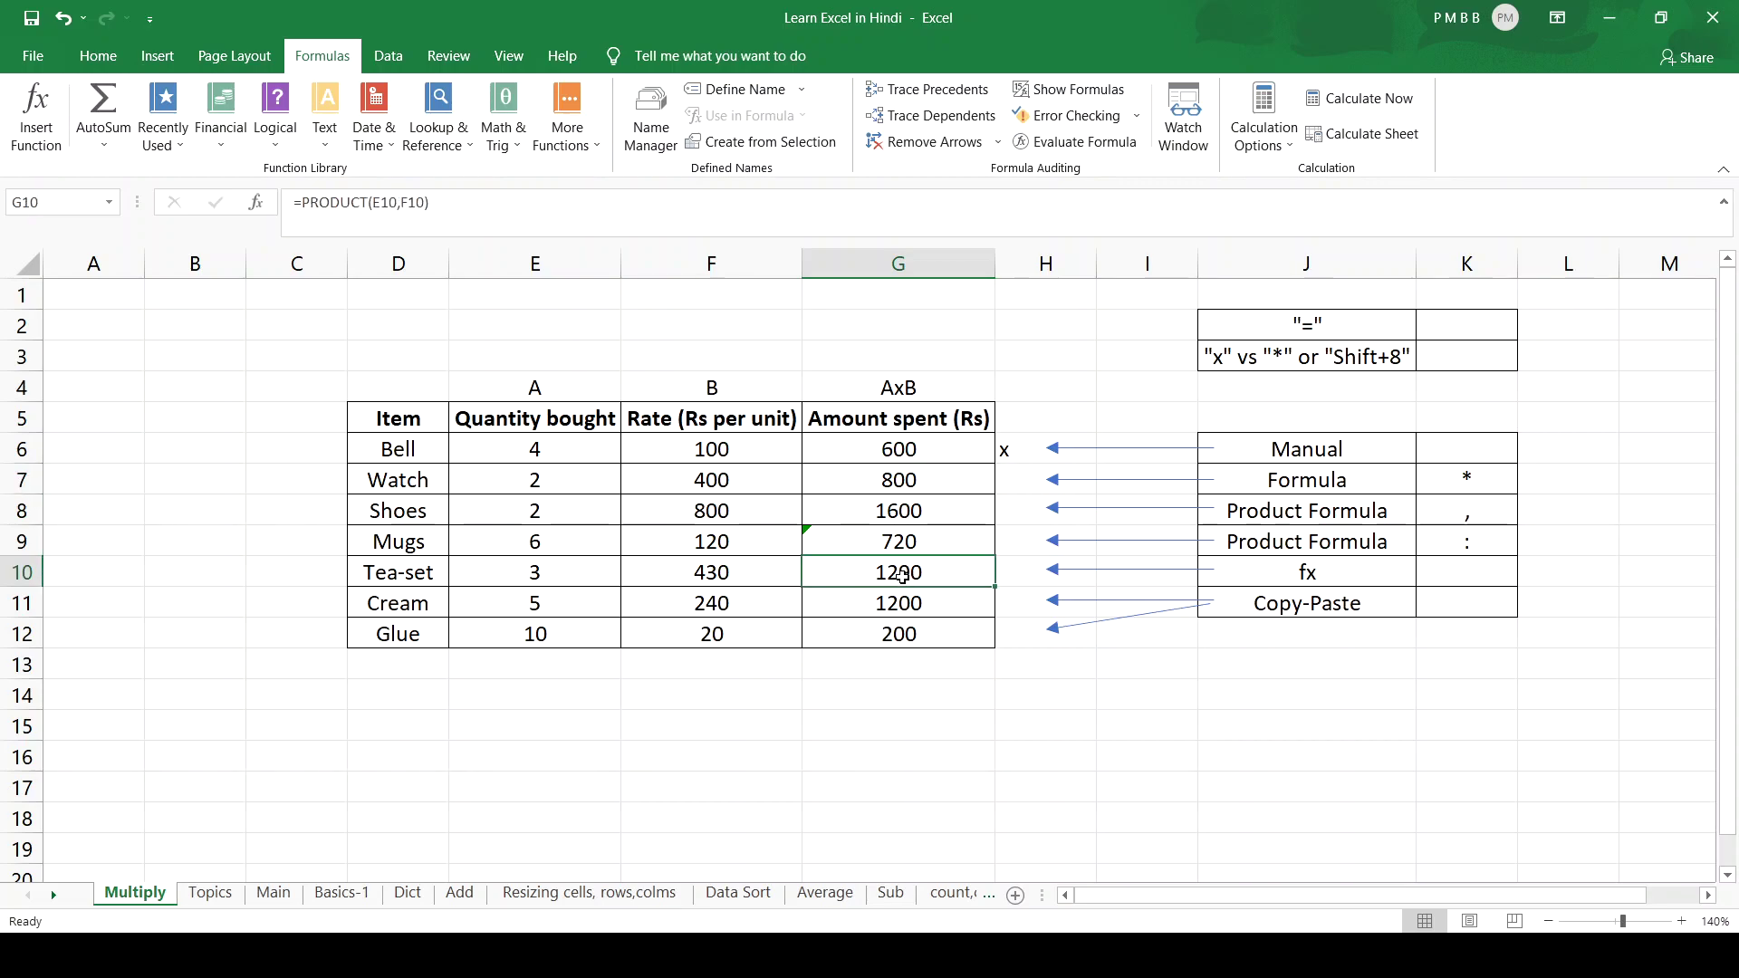
left_click(899, 543)
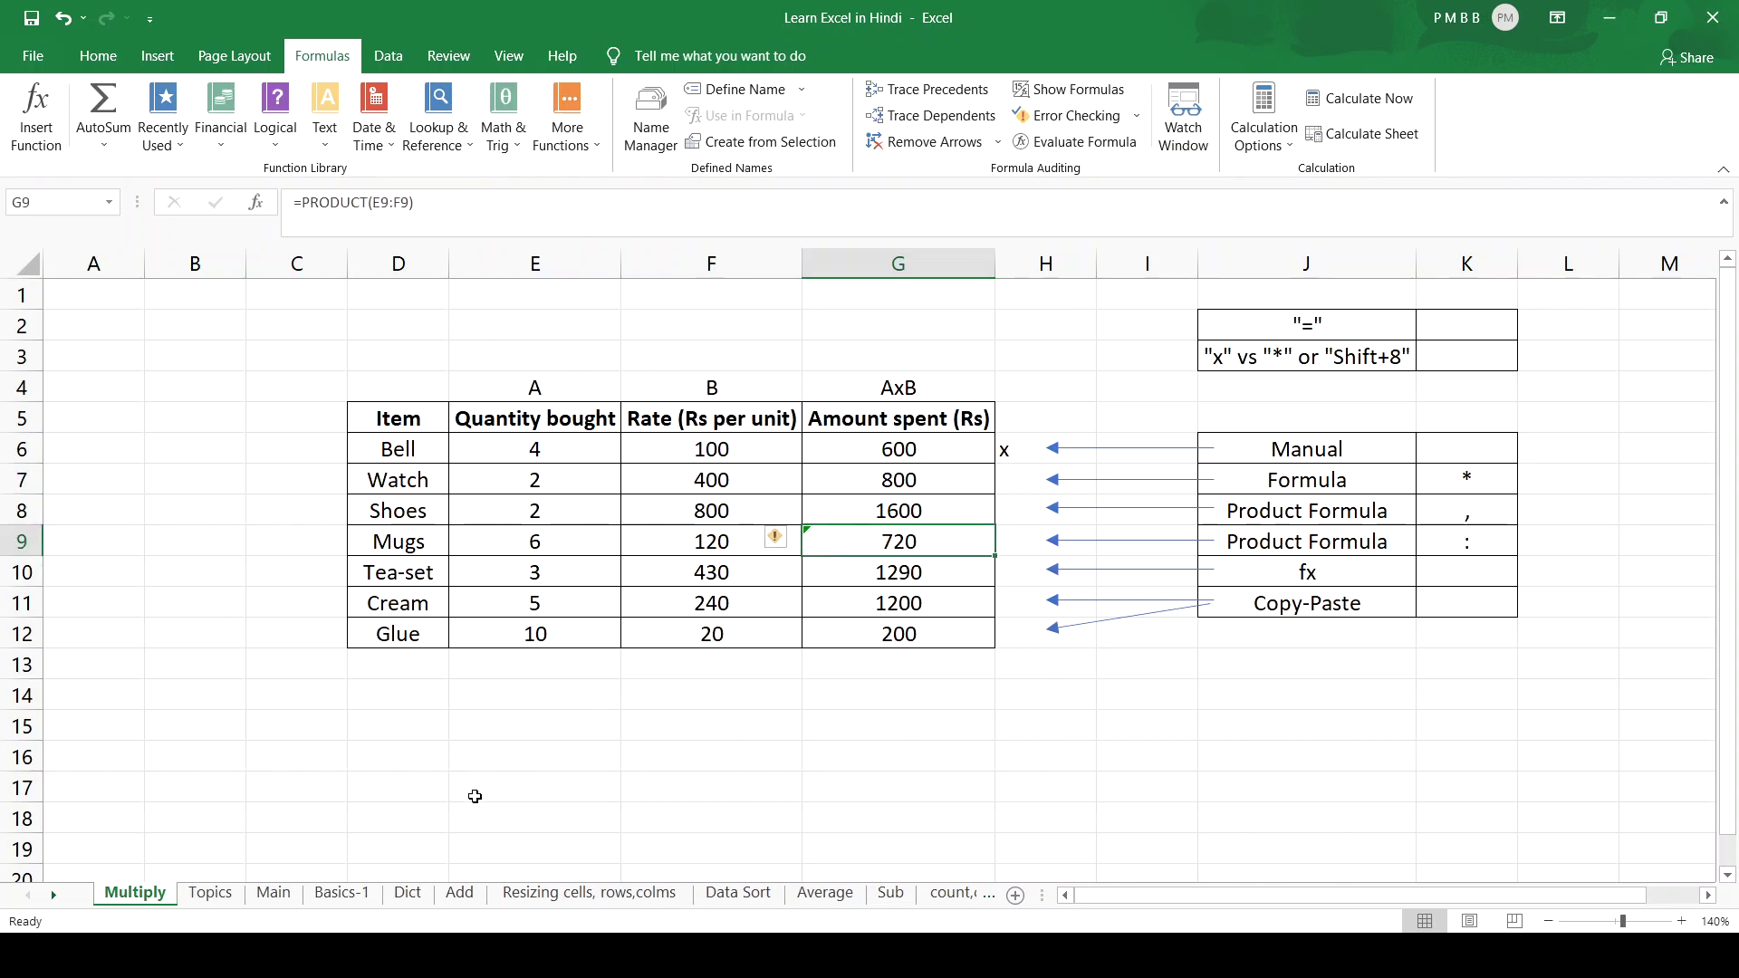